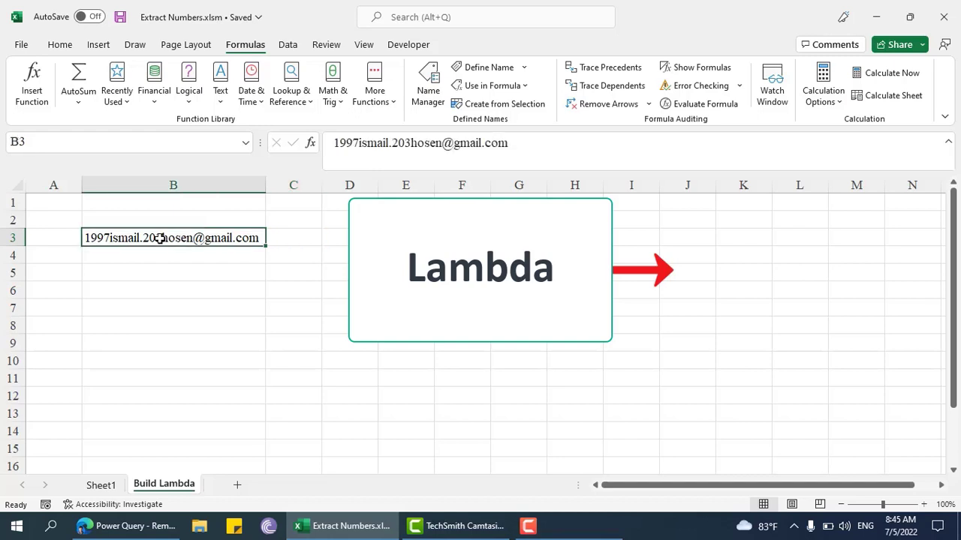
# - Examine the EXTRACTNUMBERS formulas in C2, C3 and C4 of Sheet1 against their source values in column B
pyautogui.click(296, 236)
pyautogui.click(161, 238)
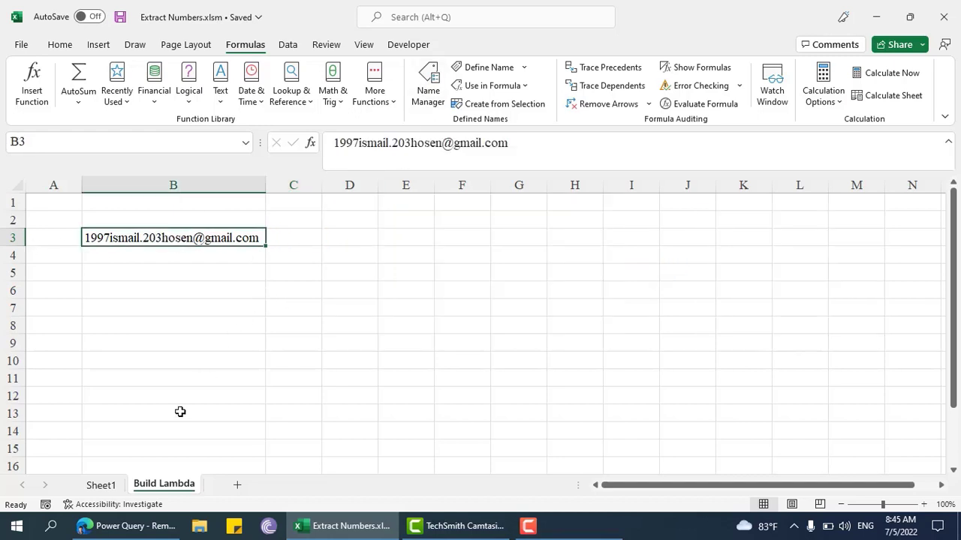
pyautogui.click(101, 486)
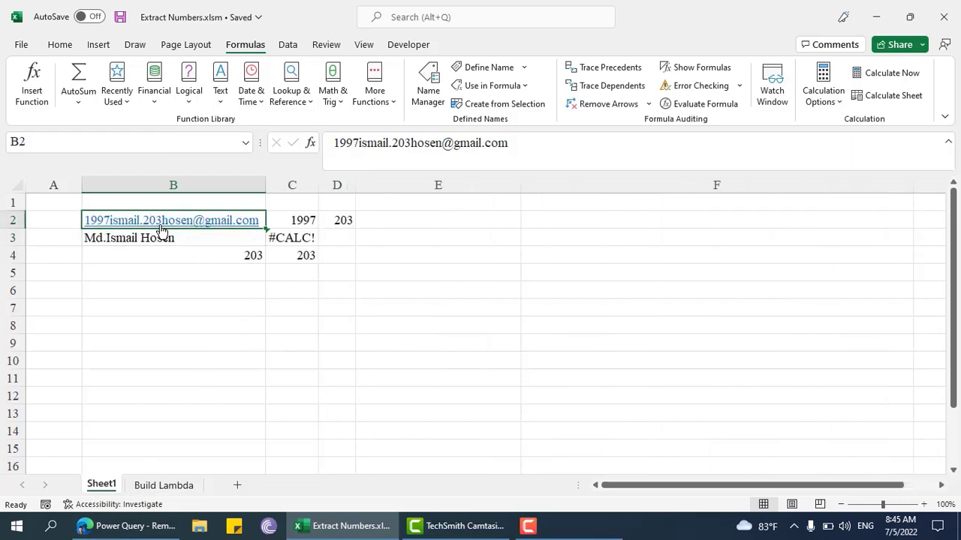
pyautogui.click(293, 219)
pyautogui.click(351, 217)
pyautogui.click(294, 219)
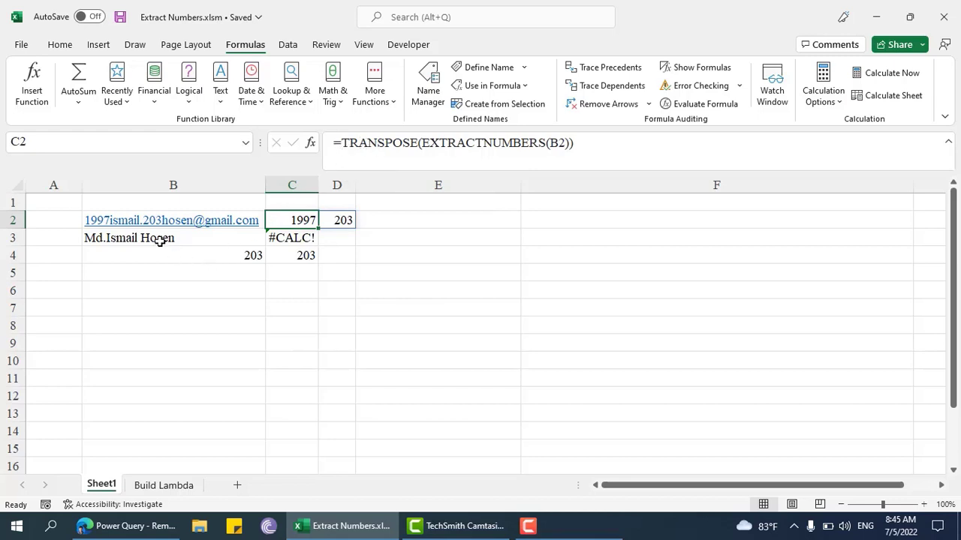
pyautogui.click(252, 265)
pyautogui.click(297, 256)
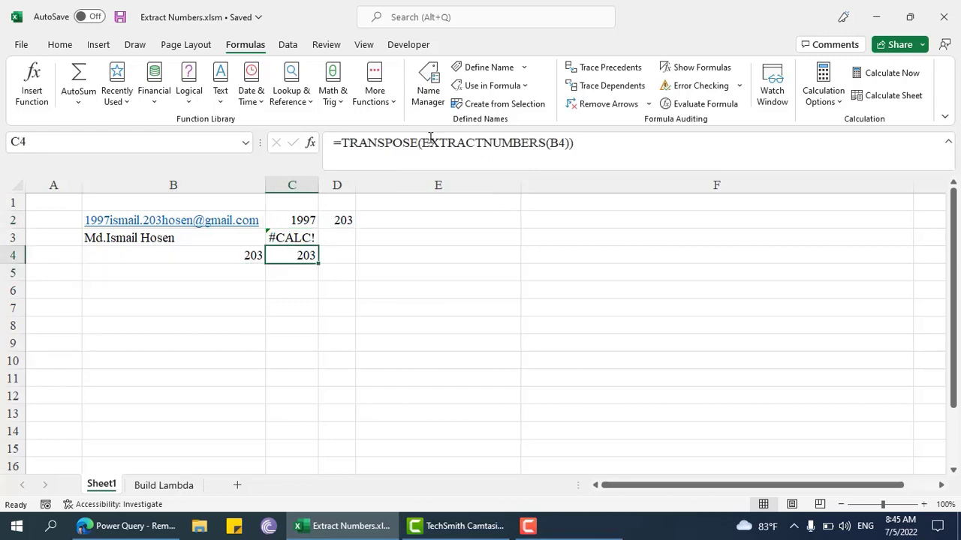
pyautogui.click(169, 249)
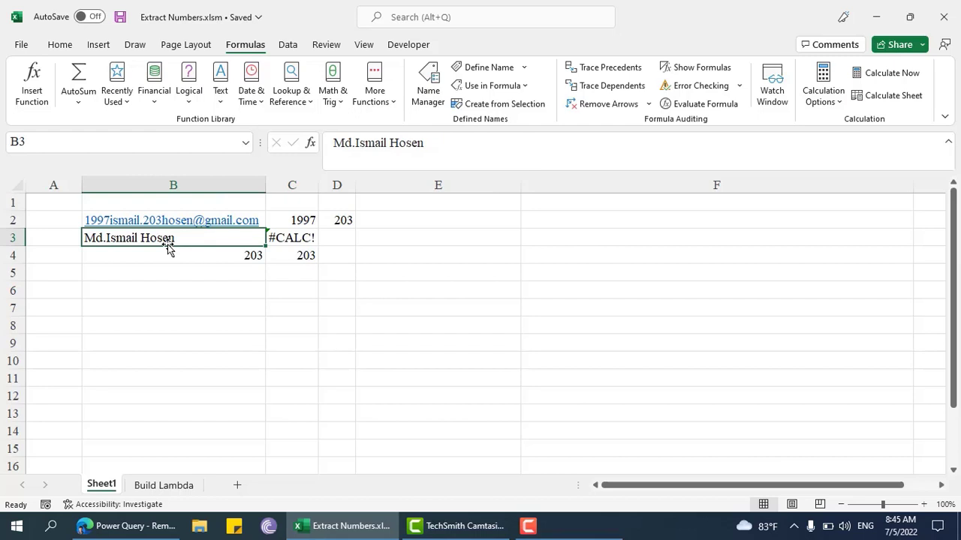
pyautogui.click(294, 241)
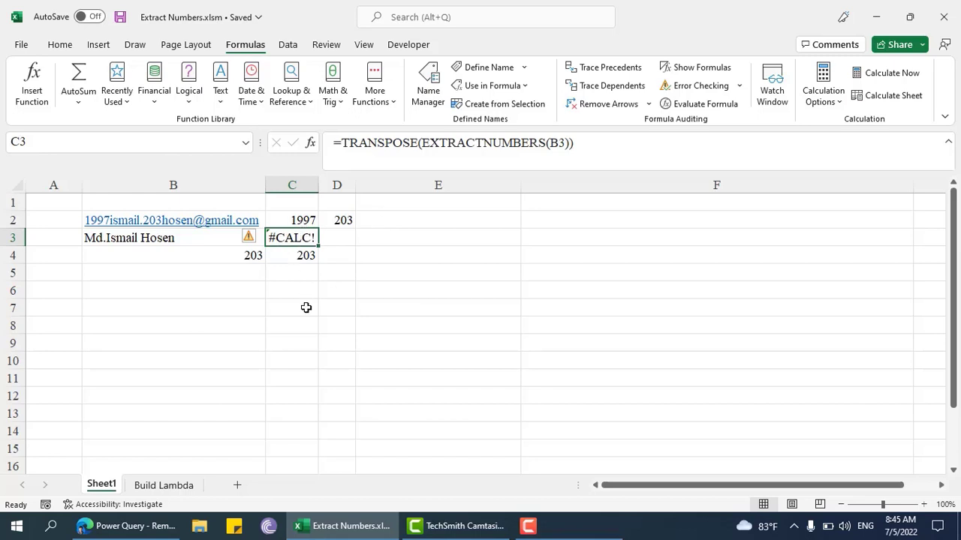
# - Return to the Build Lambda sheet and review the source text in B3 and the empty cell beside it
pyautogui.click(171, 486)
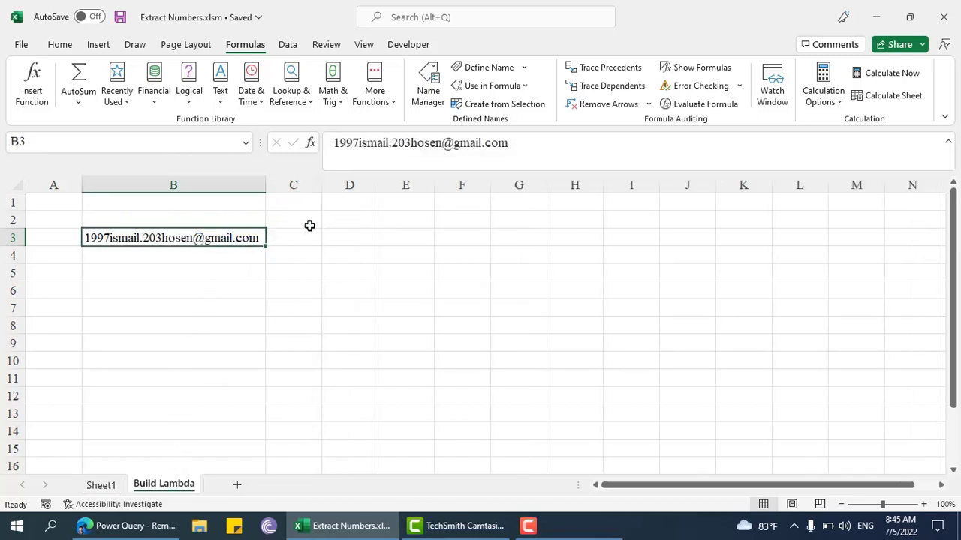
pyautogui.click(304, 233)
pyautogui.click(229, 241)
pyautogui.click(279, 237)
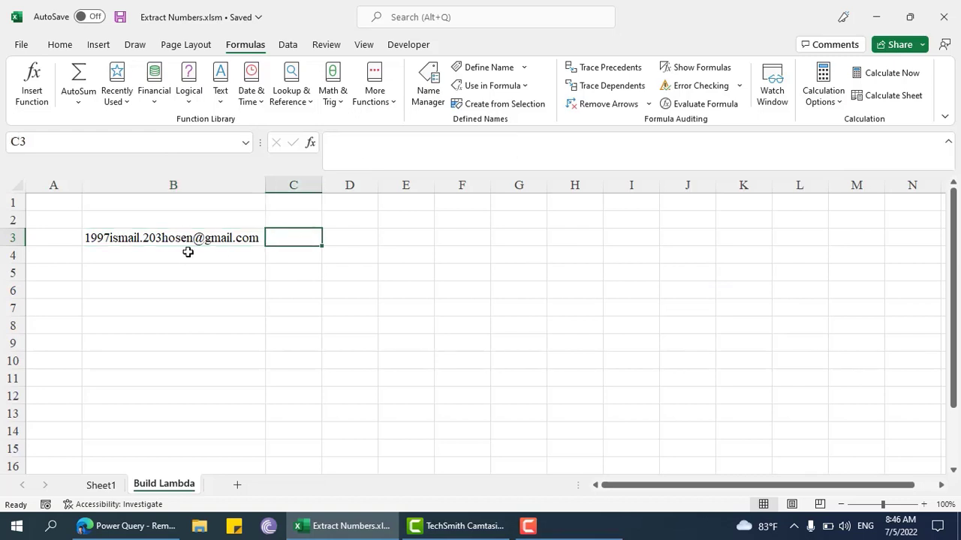
pyautogui.click(204, 234)
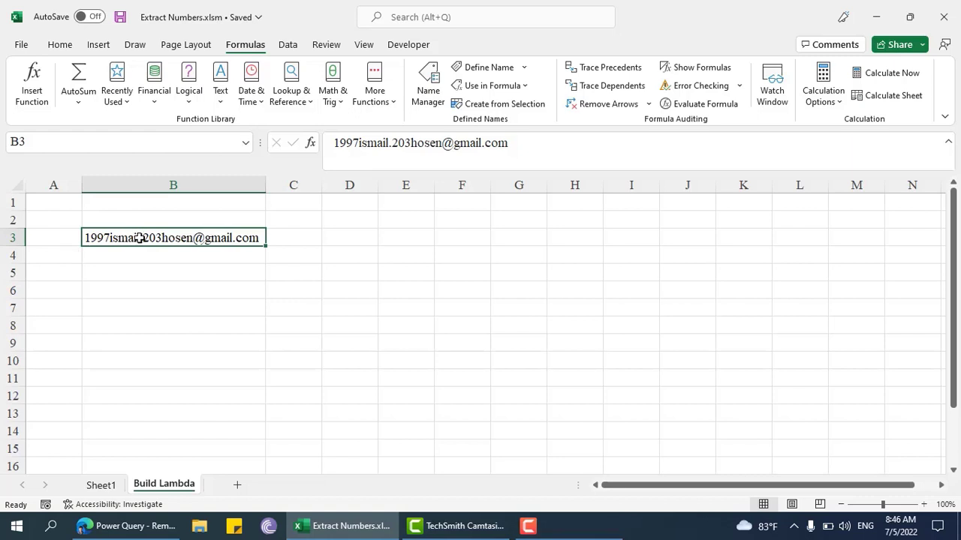
pyautogui.click(301, 241)
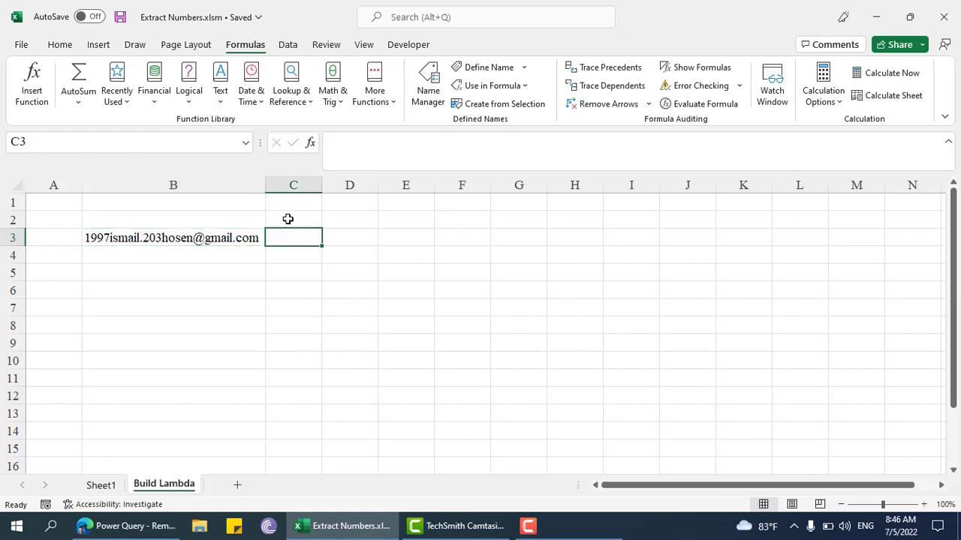
pyautogui.click(231, 239)
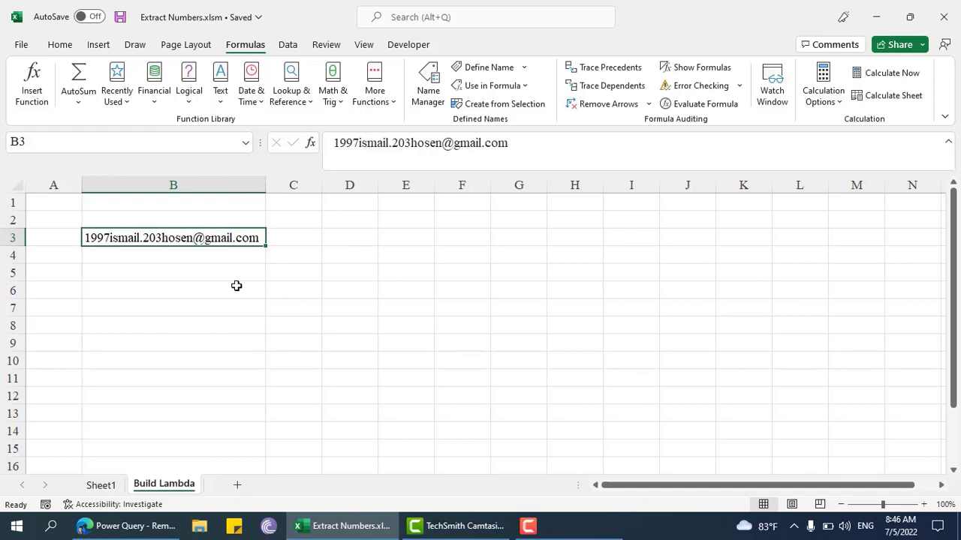
# - Enter the column headings SourceText in B2 and Chars in C2 of the Build Lambda sheet
pyautogui.click(296, 238)
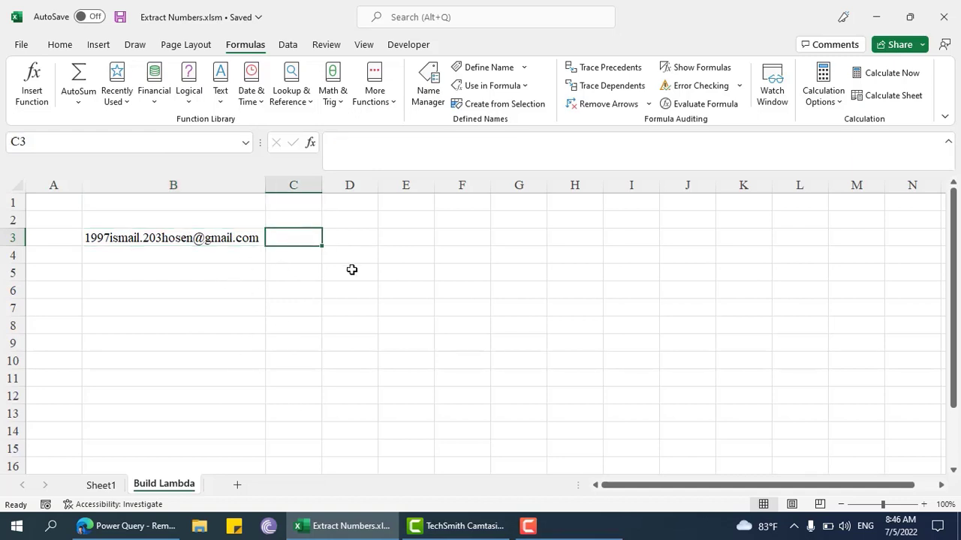
pyautogui.press('Up')
pyautogui.press('Left')
pyautogui.write('So')
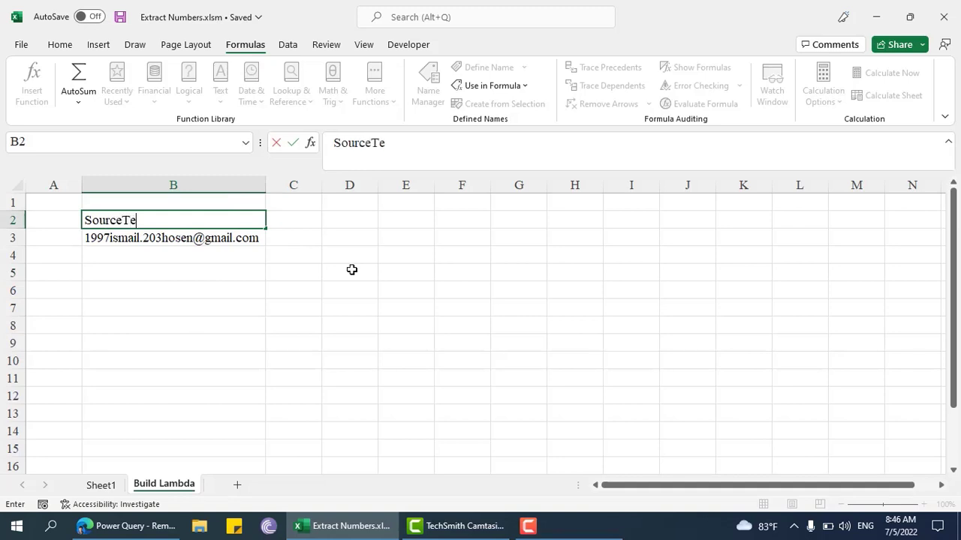
pyautogui.press('Tab')
pyautogui.write('Chars')
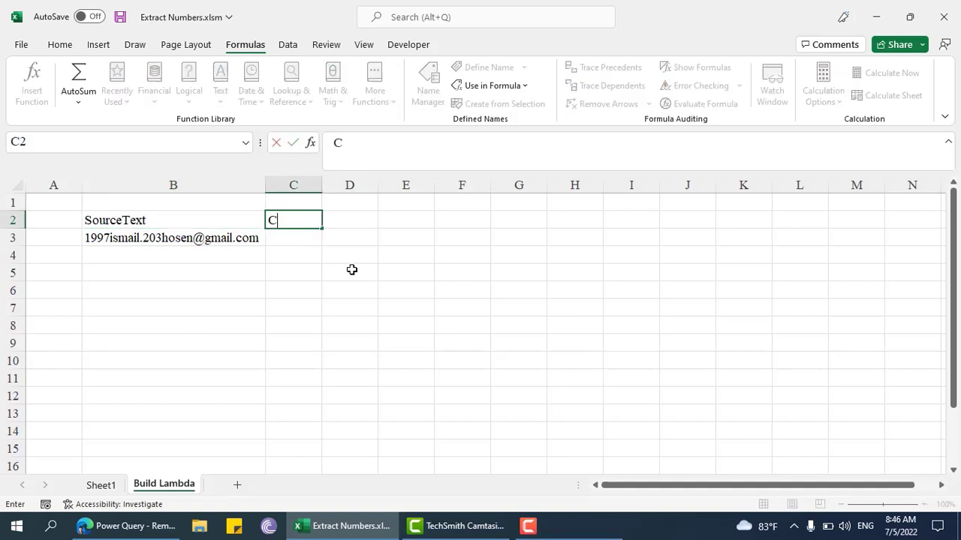
pyautogui.press('Return')
pyautogui.click(325, 198)
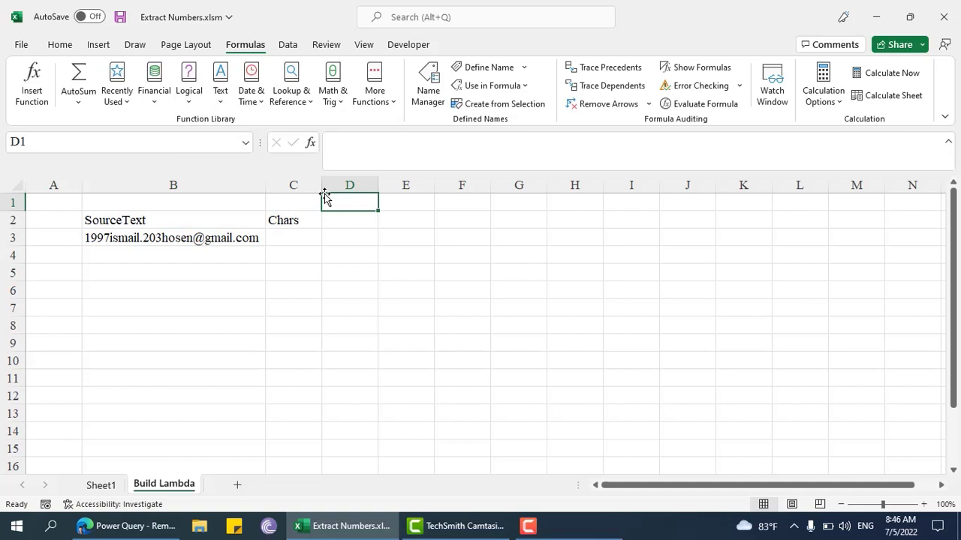
# - Split the source text into single characters by entering =MID(B3,SEQUENCE(LEN(B3)),1) in C3
pyautogui.click(300, 237)
pyautogui.write('=mi')
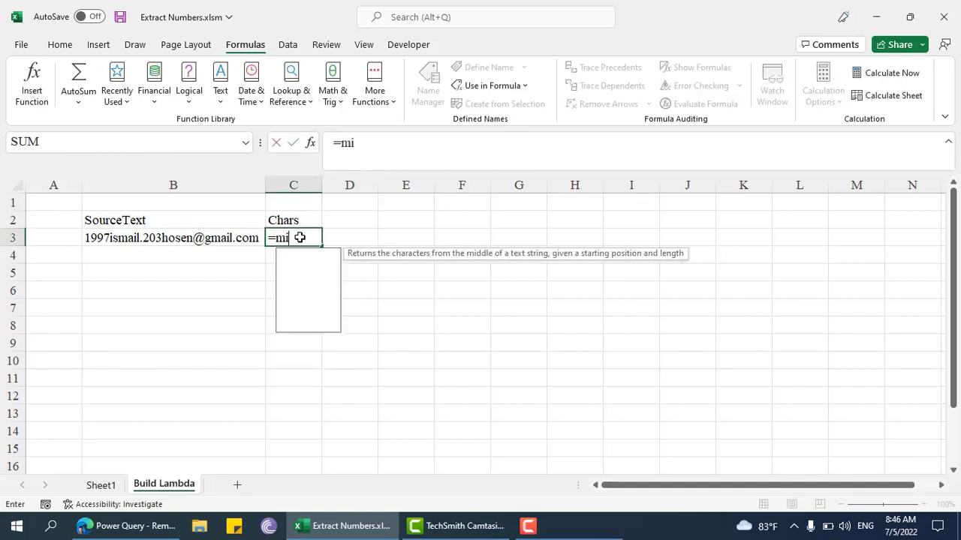
pyautogui.press('Tab')
pyautogui.press('Left')
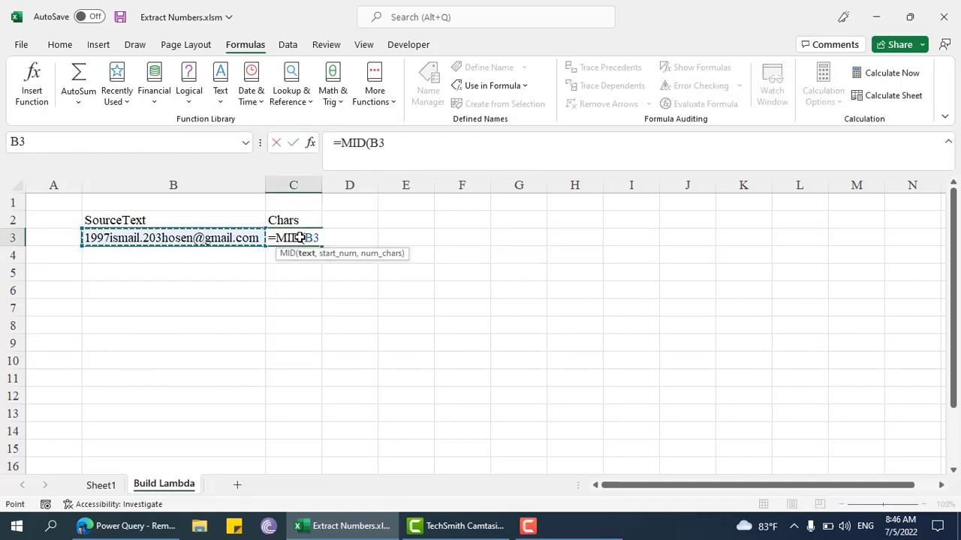
pyautogui.write(',')
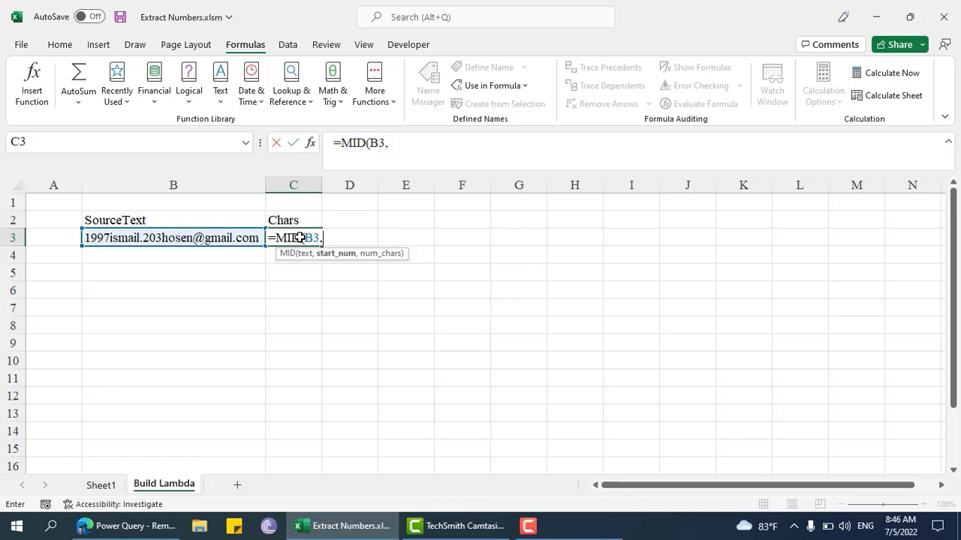
pyautogui.write('seq')
pyautogui.press('Tab')
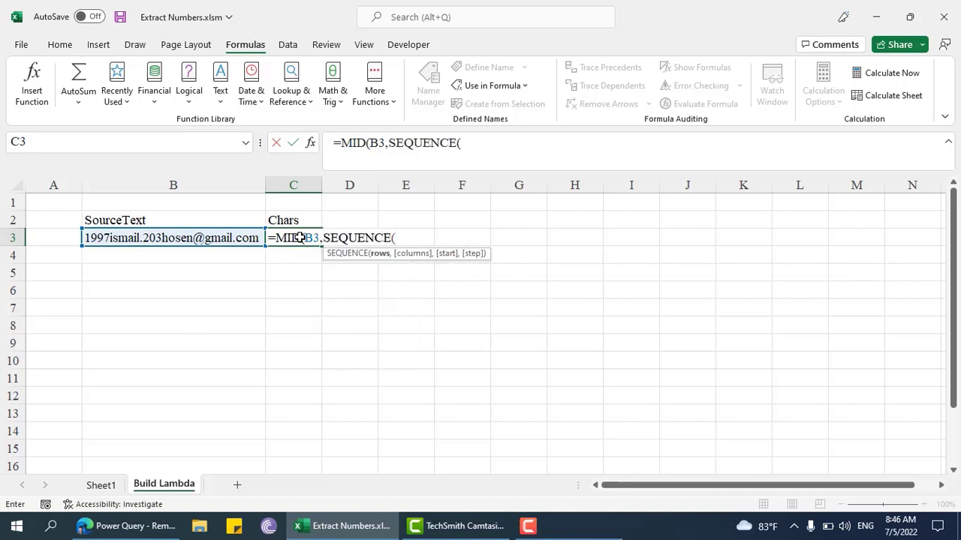
pyautogui.write('le')
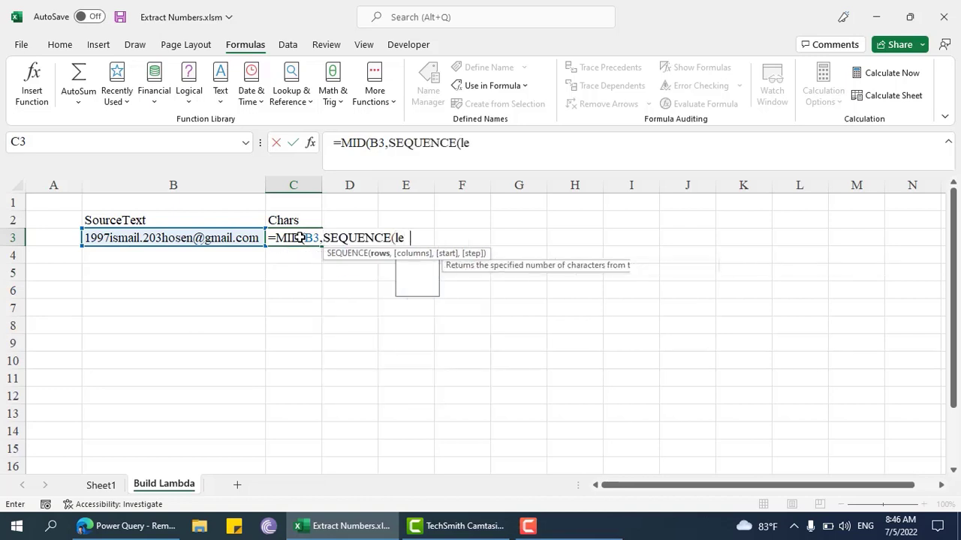
pyautogui.press('Tab')
pyautogui.press('Left')
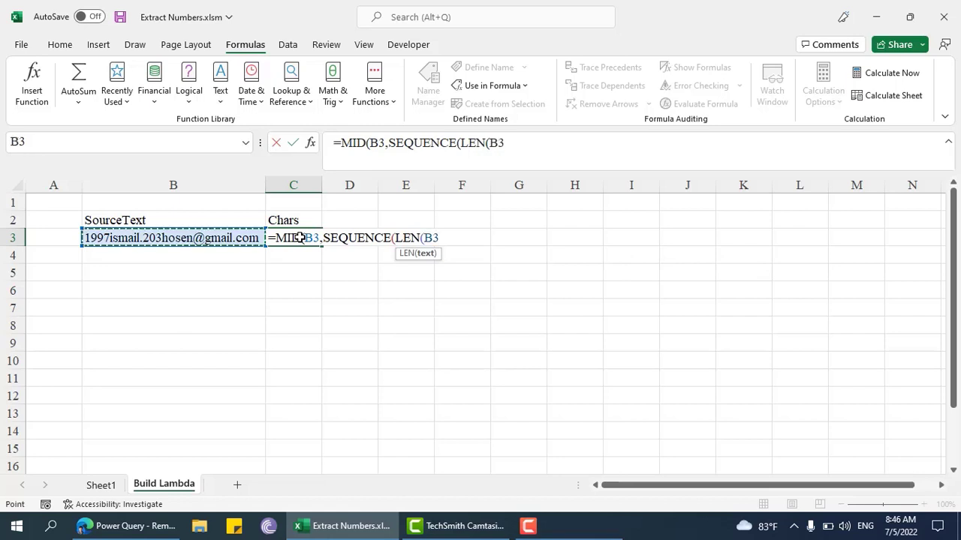
pyautogui.write(')')
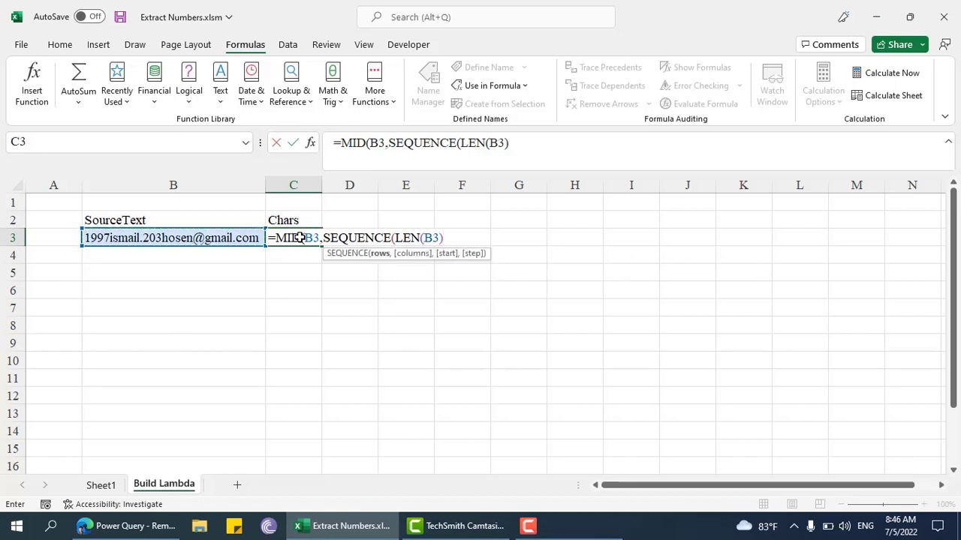
pyautogui.write(')')
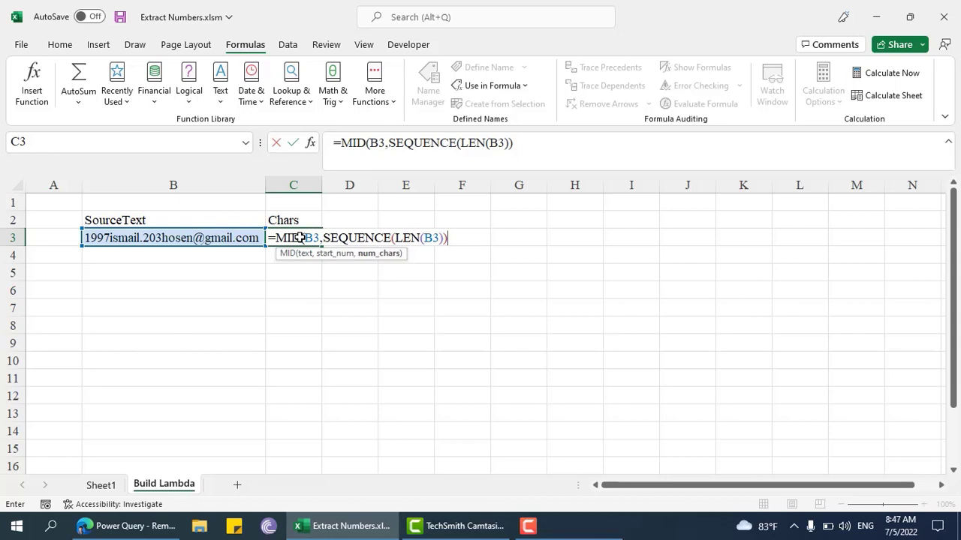
pyautogui.write(',1')
pyautogui.press('Return')
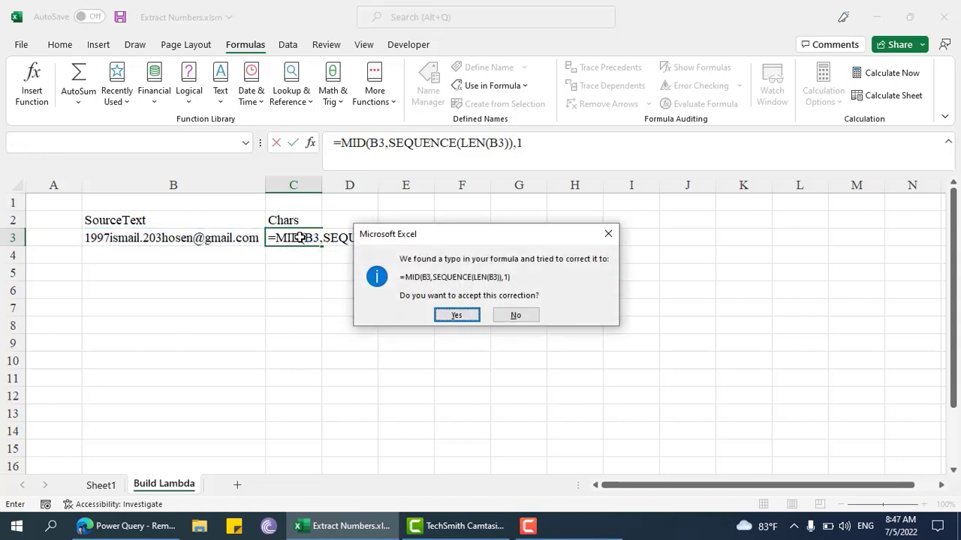
pyautogui.press('Return')
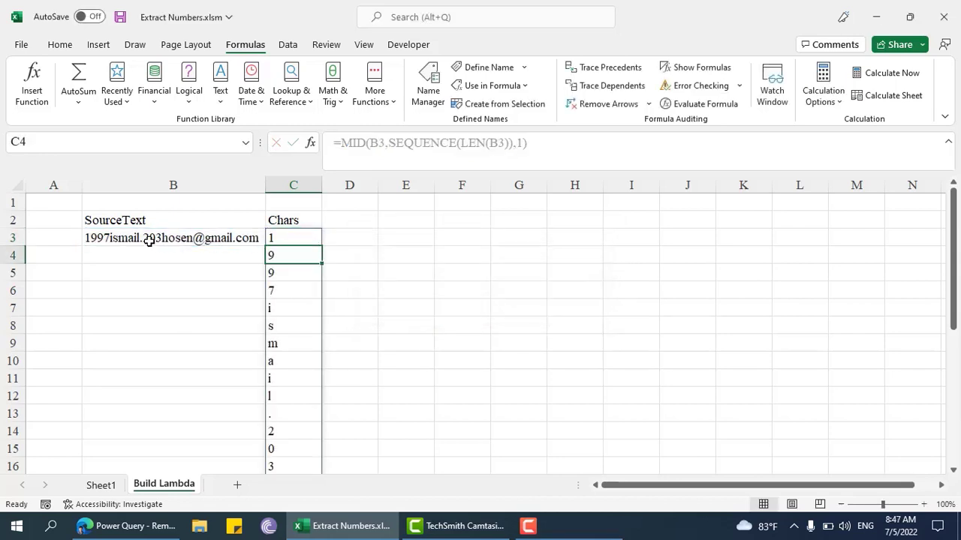
# - Compare the full list of split characters with the source text in B3, and save the workbook
pyautogui.click(158, 240)
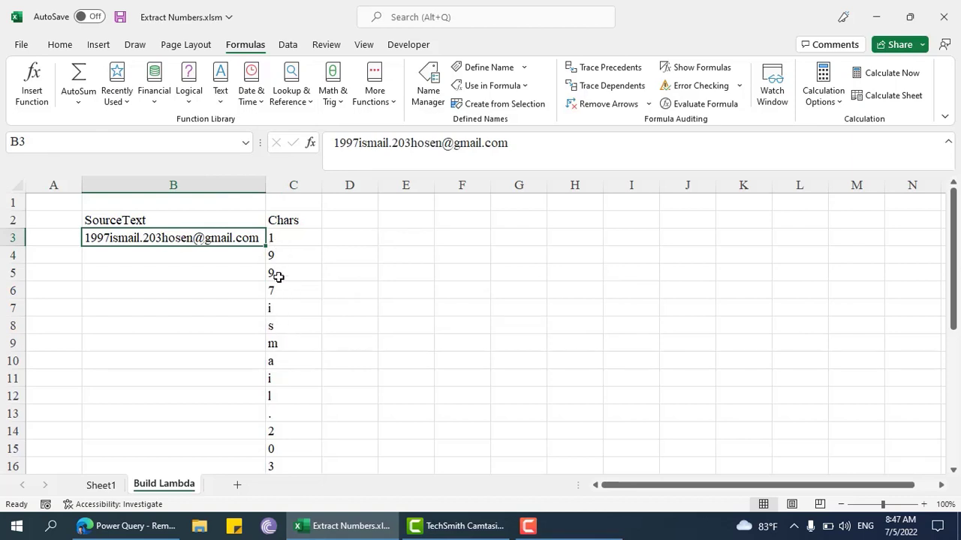
pyautogui.scroll(-10, 296, 259)
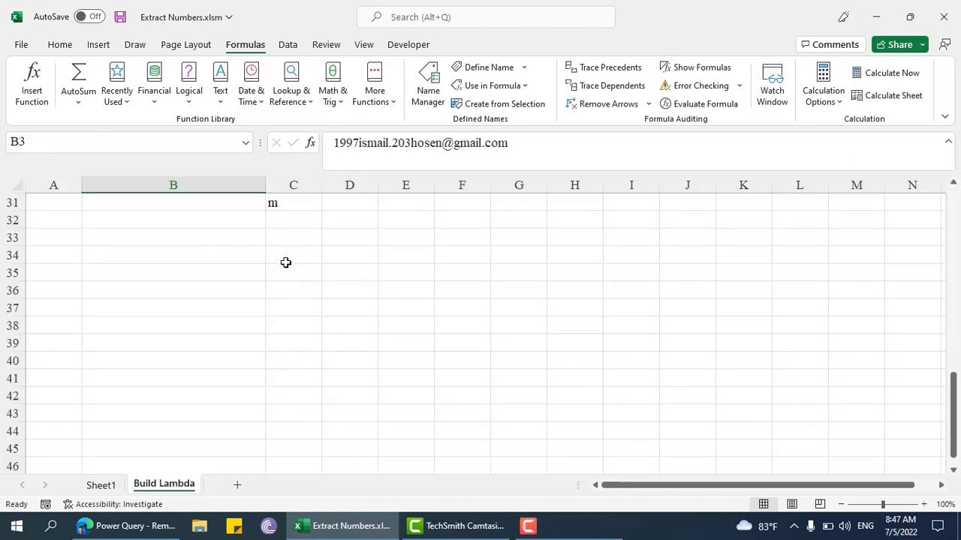
pyautogui.scroll(10, 285, 262)
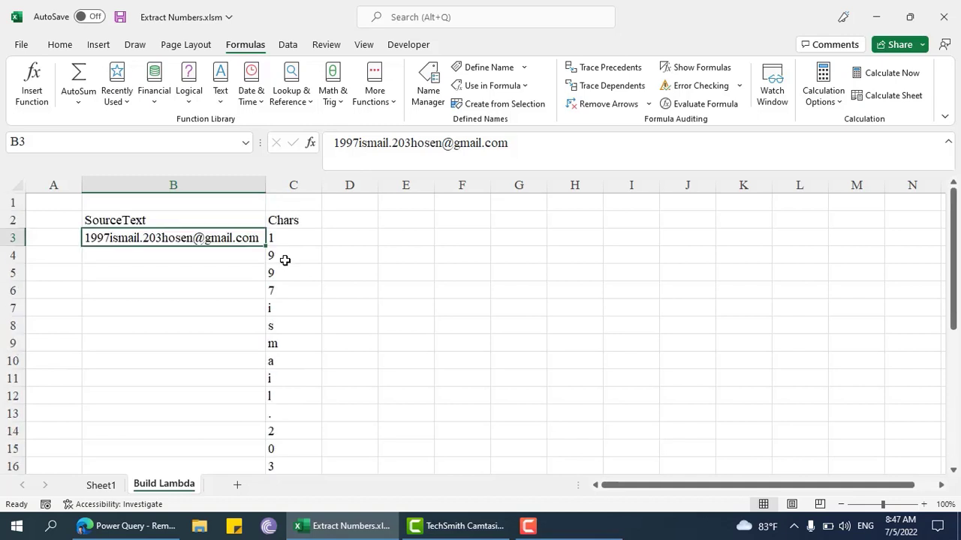
pyautogui.click(283, 221)
pyautogui.click(333, 223)
pyautogui.hotkey('ctrl', 's')
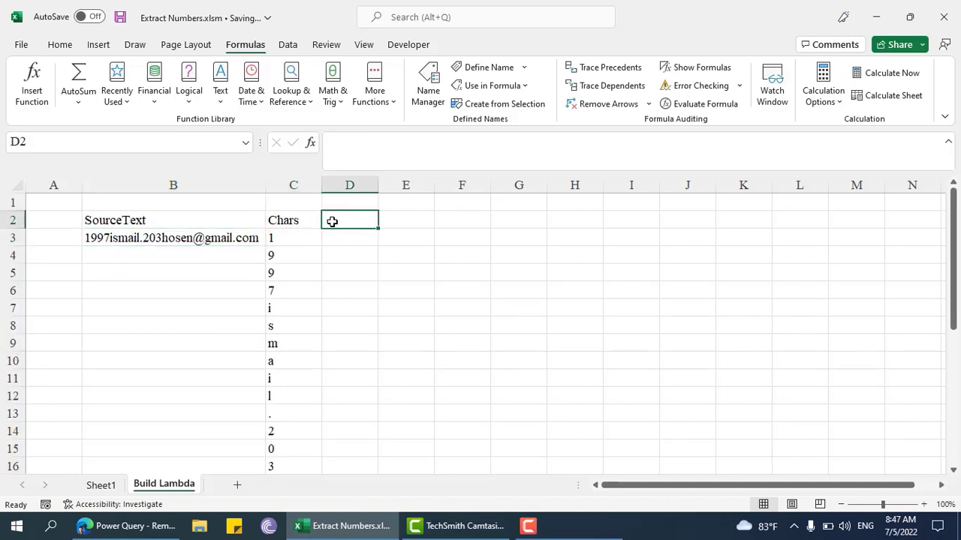
# - Examine the digits and letters spilled down the Chars column from the formula in C3
pyautogui.click(289, 223)
pyautogui.click(289, 239)
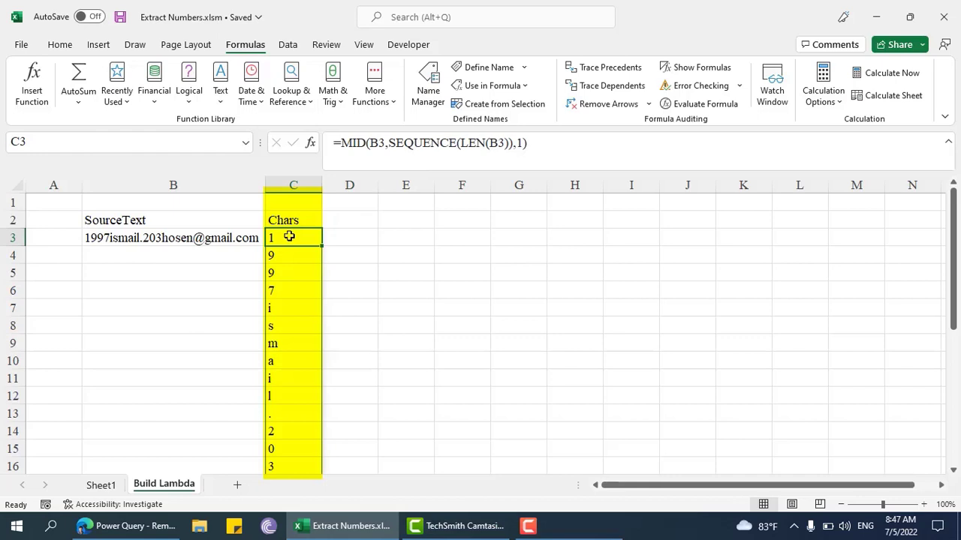
pyautogui.scroll(-5, 297, 364)
pyautogui.scroll(5, 300, 353)
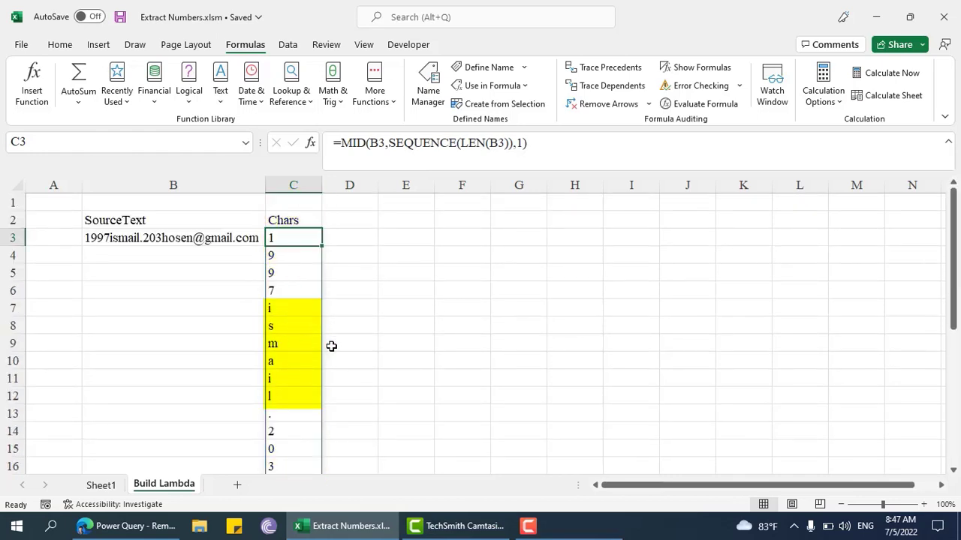
pyautogui.scroll(-4, 303, 346)
pyautogui.scroll(4, 296, 322)
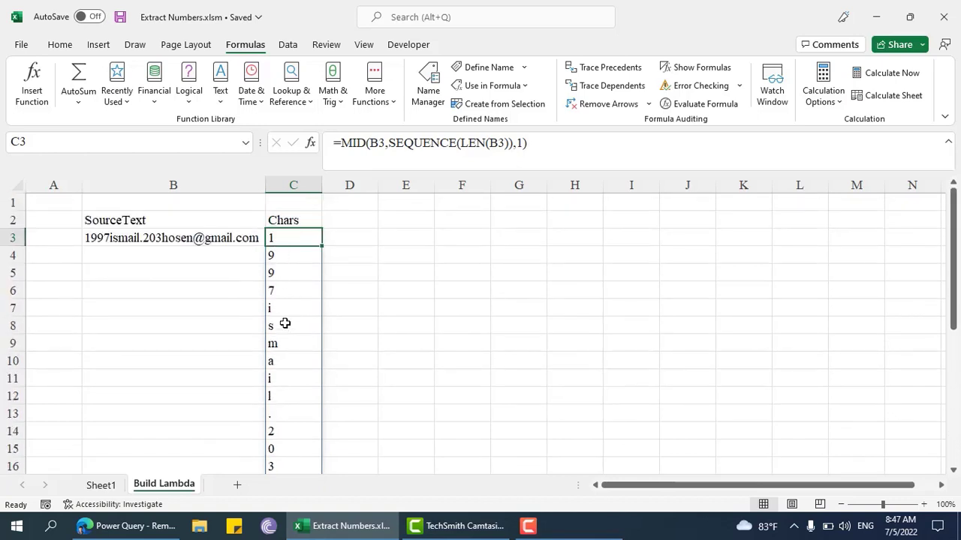
pyautogui.scroll(-1, 306, 259)
pyautogui.scroll(1, 315, 240)
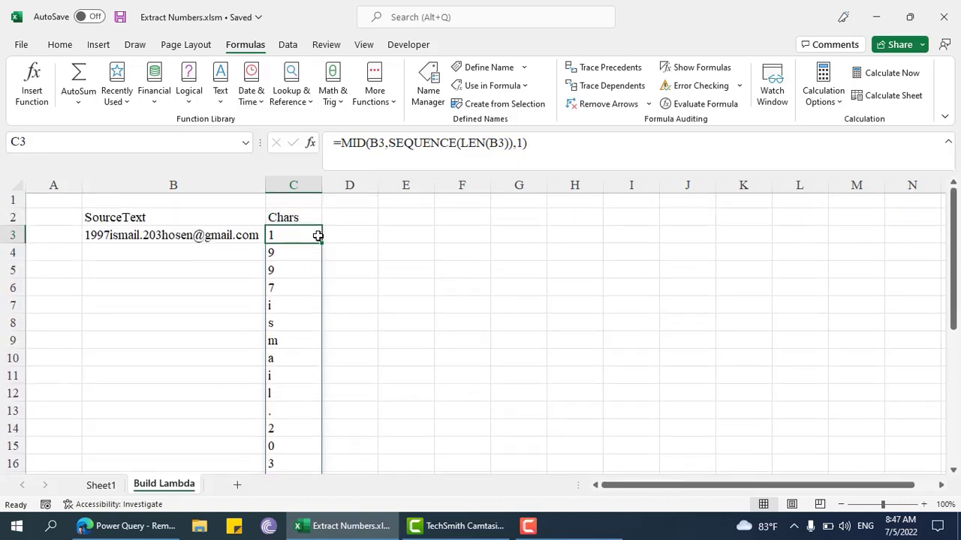
# - Enter the column heading OnlyKeepNumbers in D2 and widen column D to fit it
pyautogui.click(349, 222)
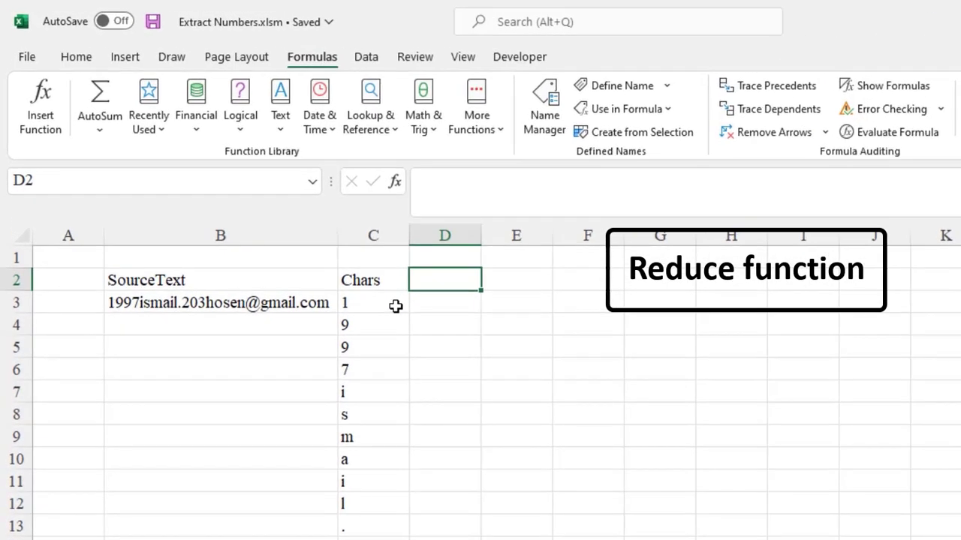
pyautogui.write('OnlyKep')
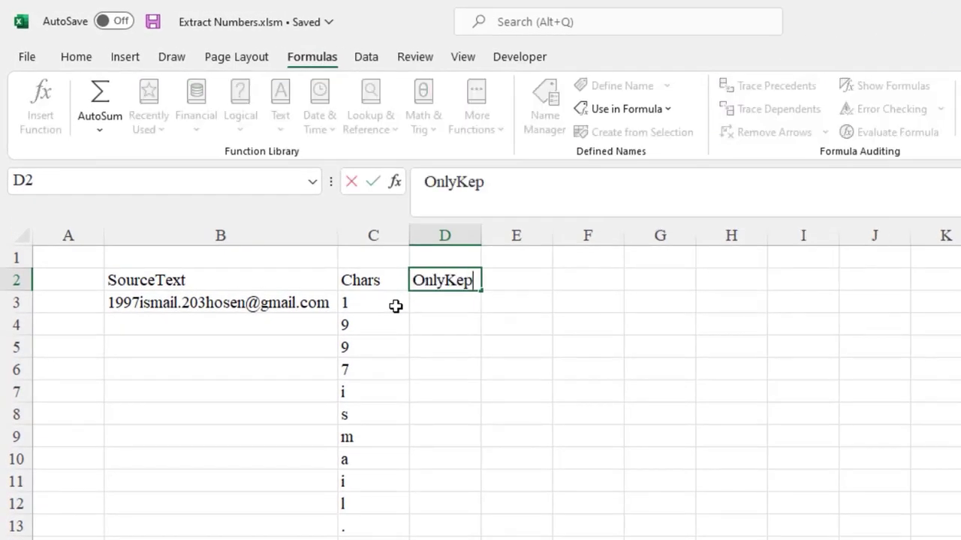
pyautogui.press('BackSpace')
pyautogui.write('epNumbers')
pyautogui.press('Return')
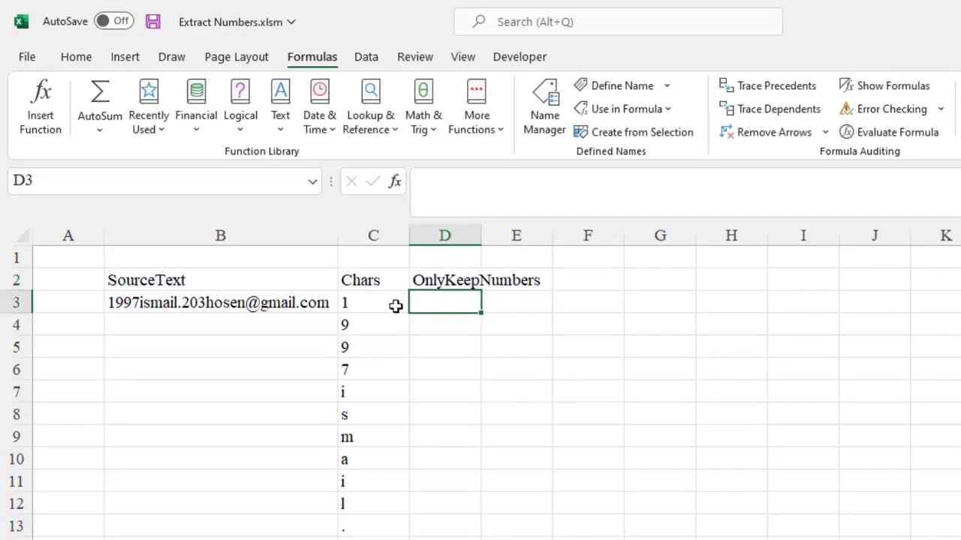
pyautogui.moveTo(483, 234); pyautogui.dragTo(546, 234)
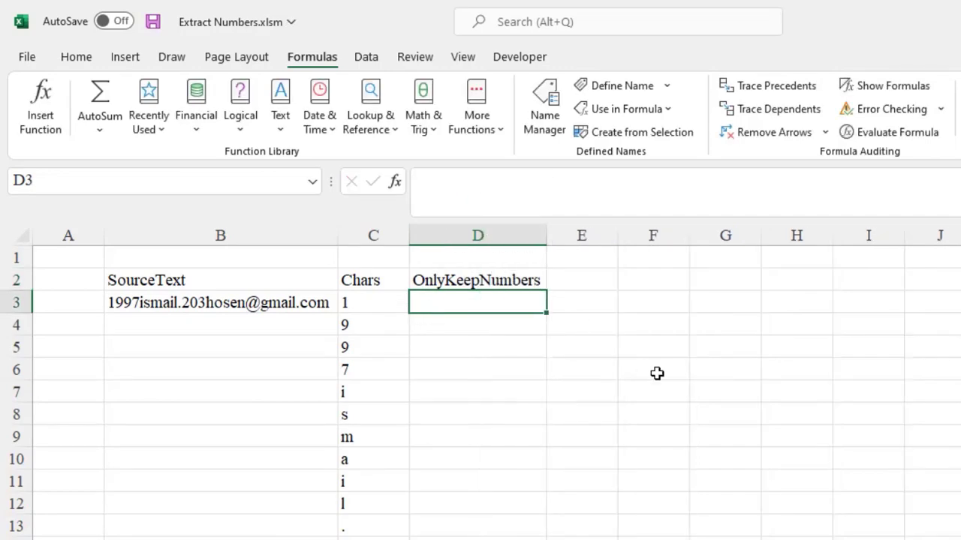
# - Begin a REDUCE formula in D3 with "" as the initial value and the spilled range C3# as the array
pyautogui.write('=red')
pyautogui.press('Tab')
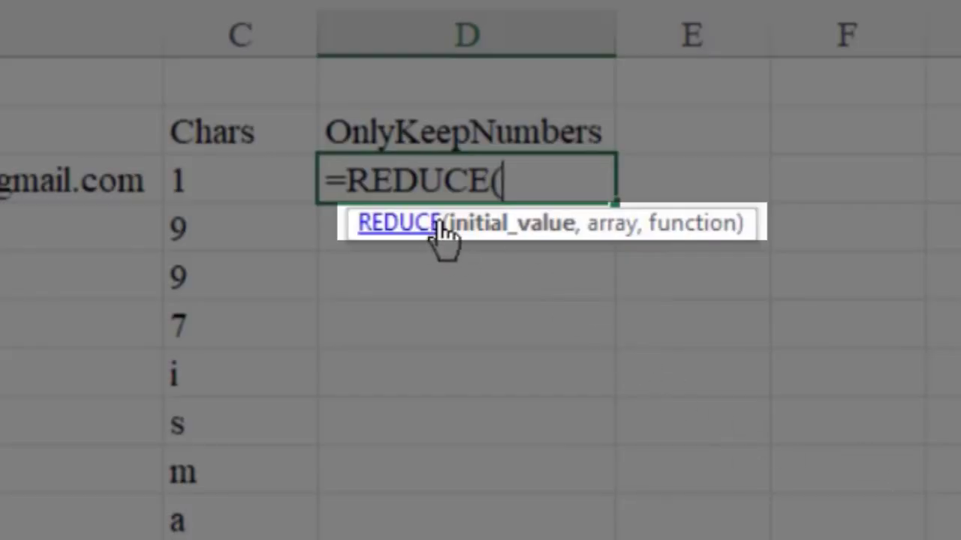
pyautogui.write('"",')
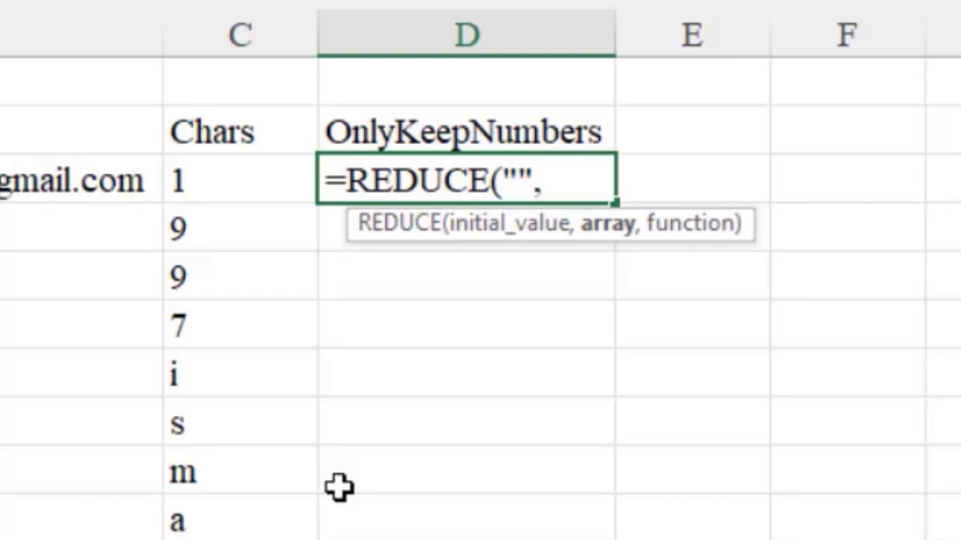
pyautogui.press('Left')
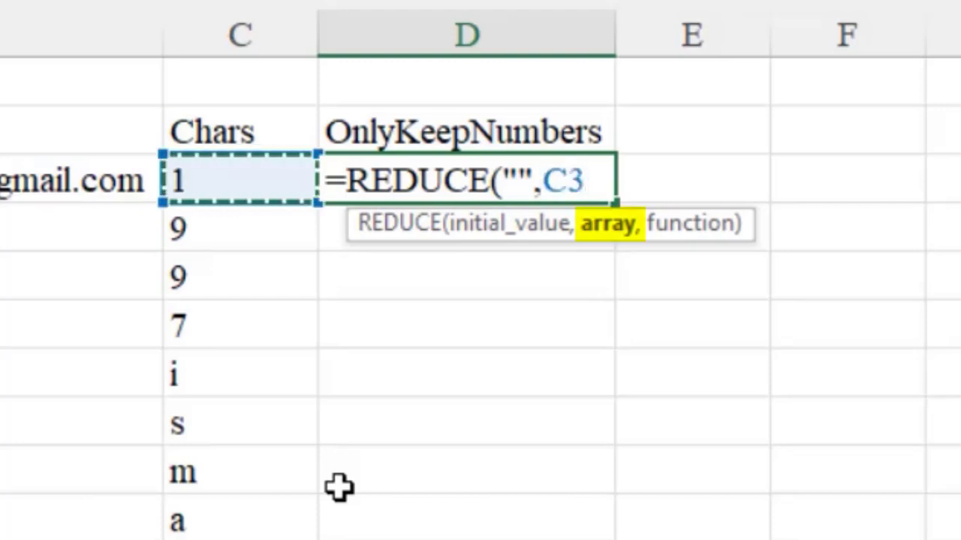
pyautogui.write('#,')
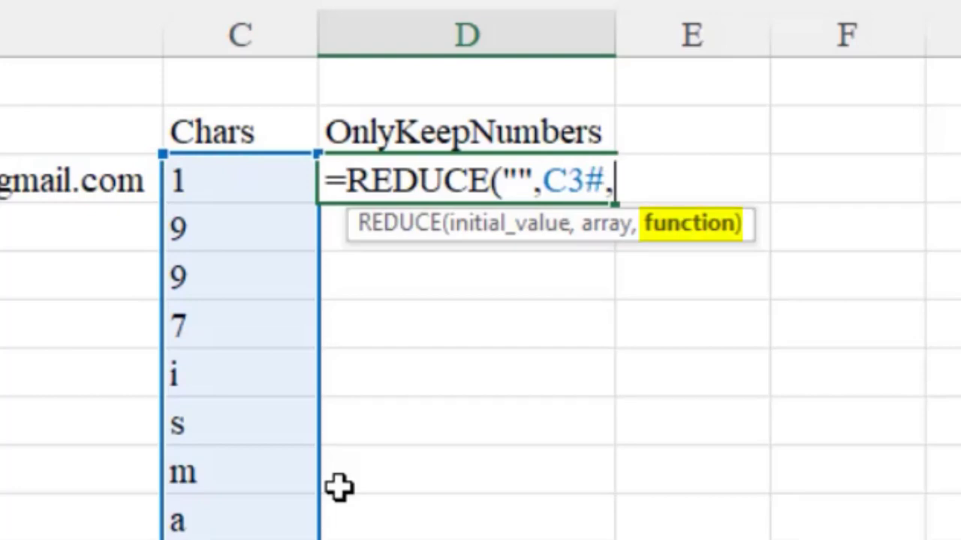
# - Complete the REDUCE formula in D3 with LAMBDA(ConsolidatedNumber,CurrentChar,CurrentChar) as its function
pyautogui.write('la')
pyautogui.press('Tab')
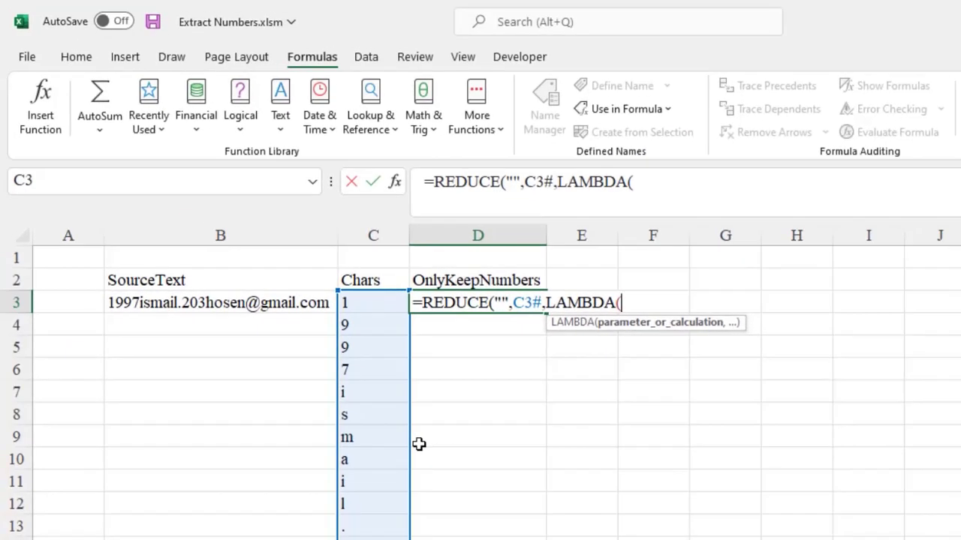
pyautogui.write('ConsolidatedTe')
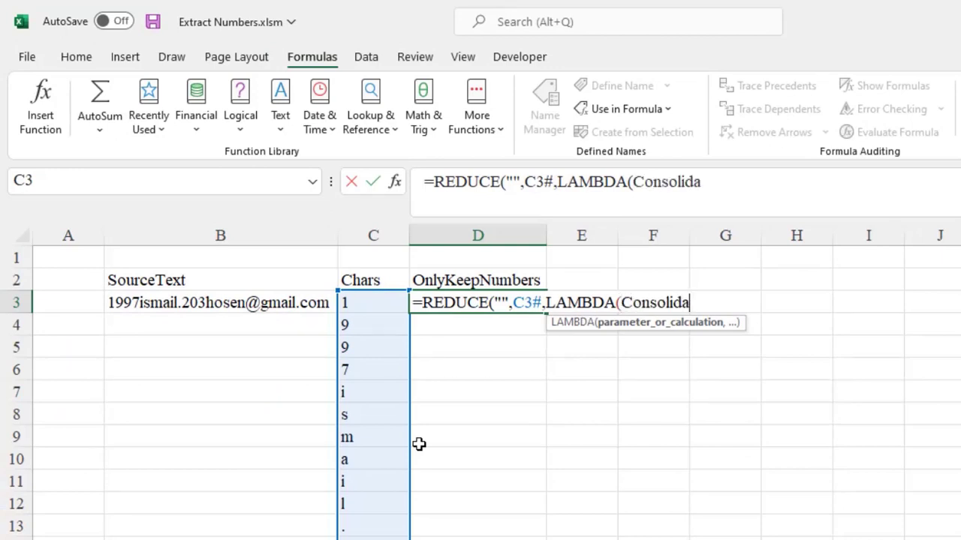
pyautogui.press('BackSpace')
pyautogui.press('BackSpace')
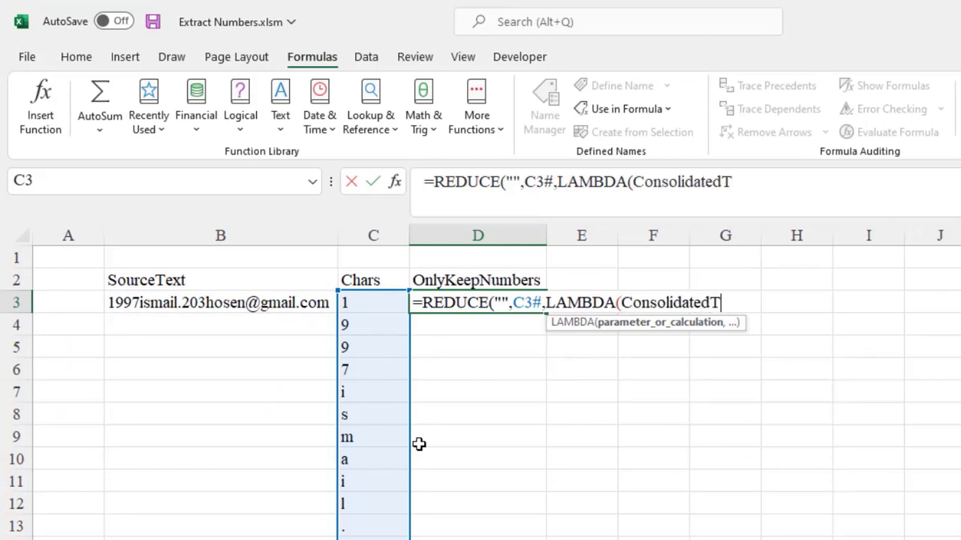
pyautogui.write('Number,')
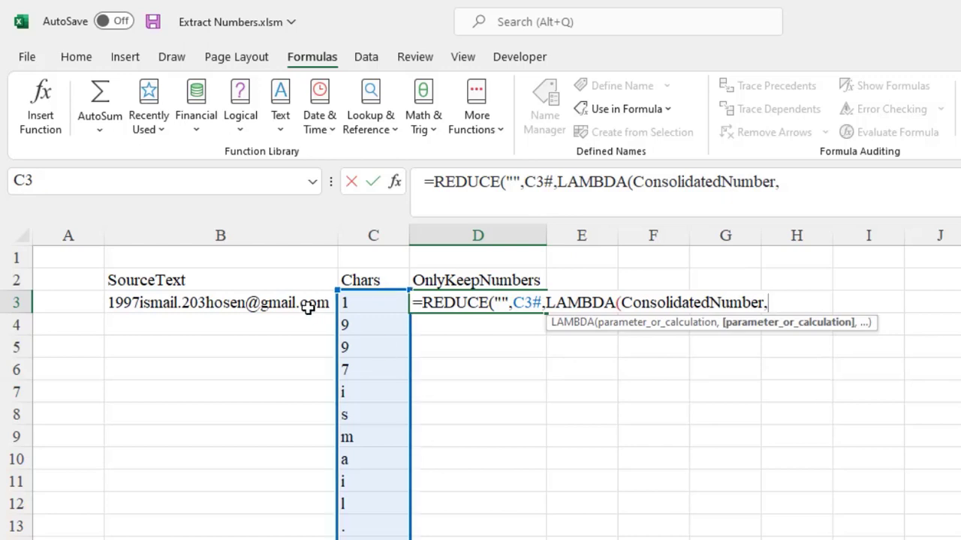
pyautogui.write('Cur')
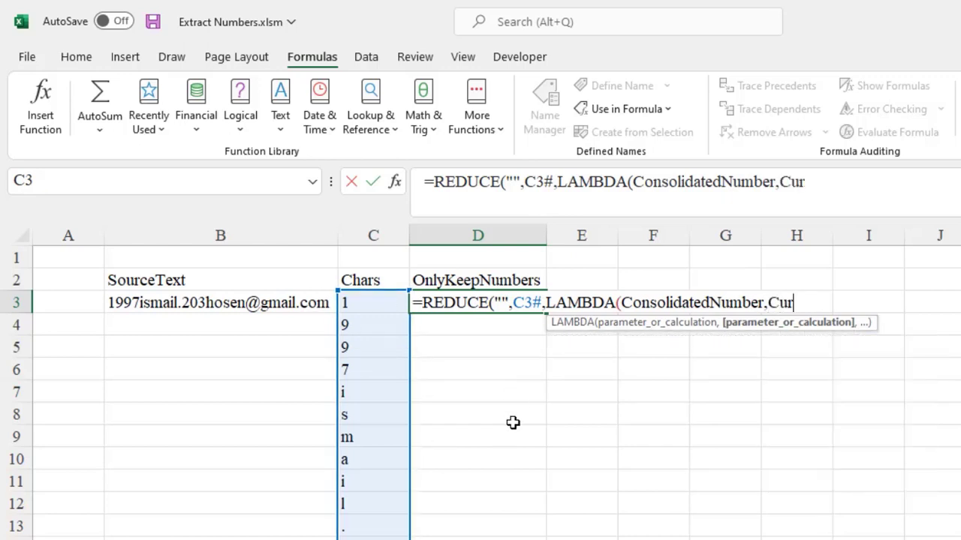
pyautogui.write('rentChar,')
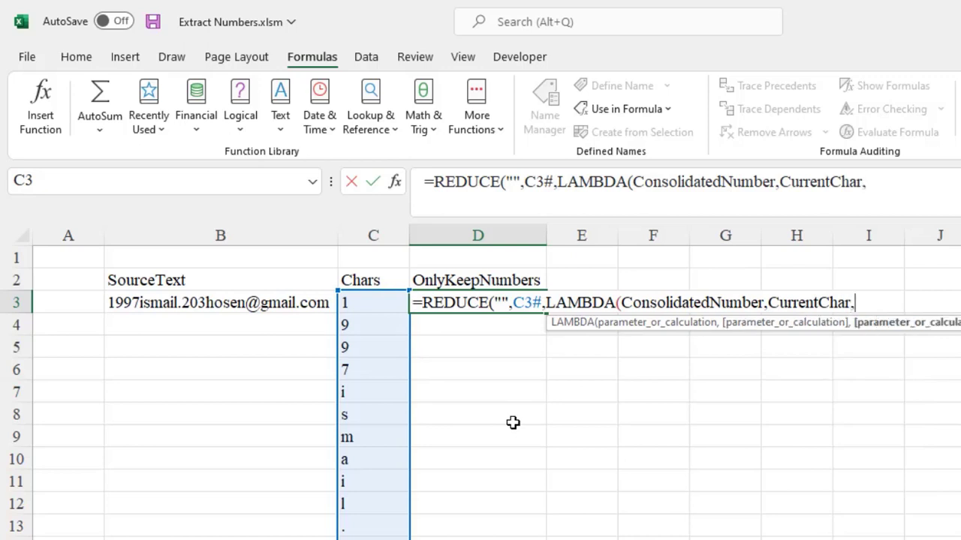
pyautogui.write('CurrentChar')
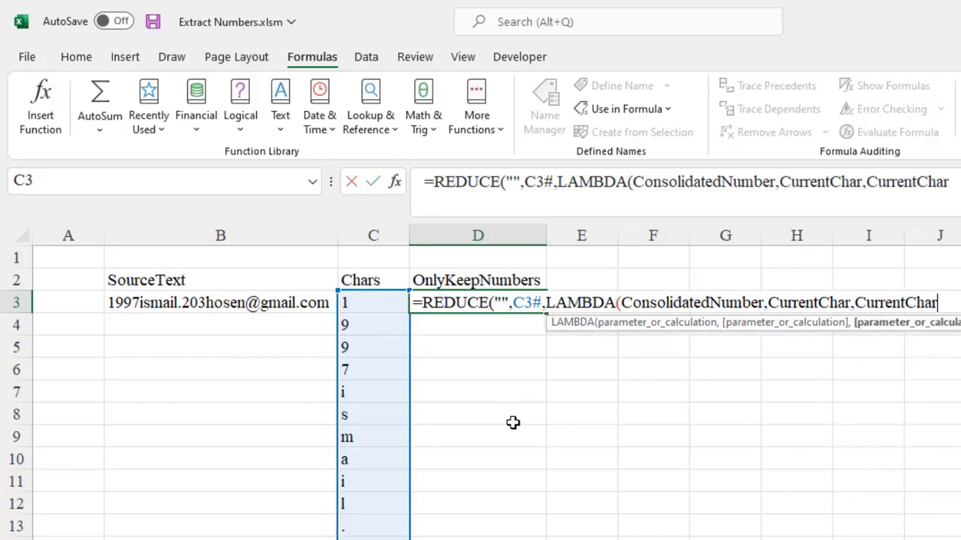
pyautogui.write('))')
pyautogui.press('Return')
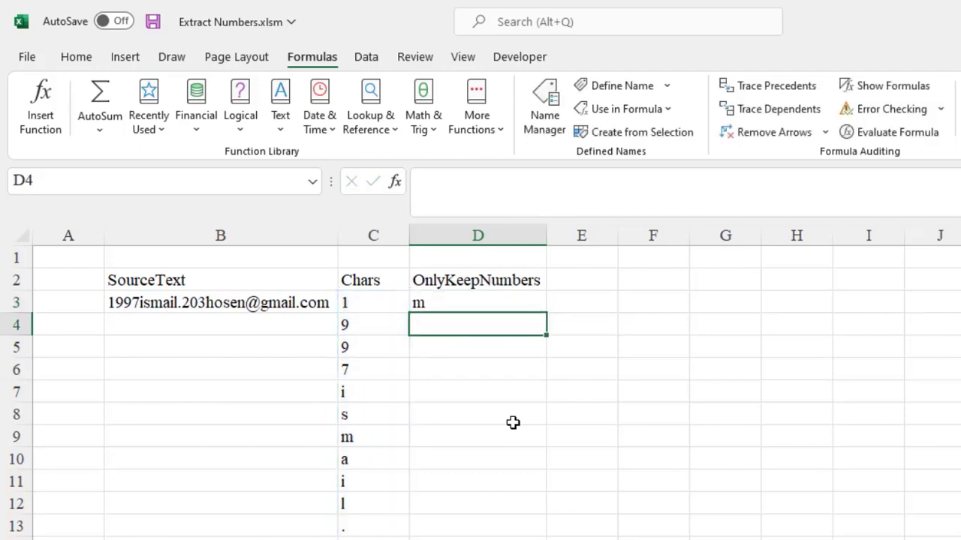
# - Change the LAMBDA calculation in D3 to ConsolidatedNumber & CurrentChar so the characters are joined together
pyautogui.click(509, 299)
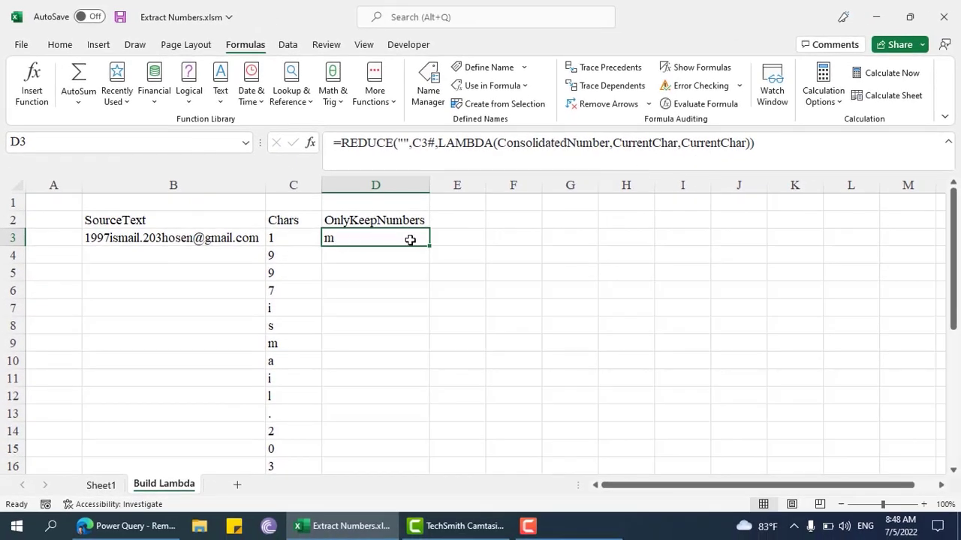
pyautogui.scroll(-8, 412, 267)
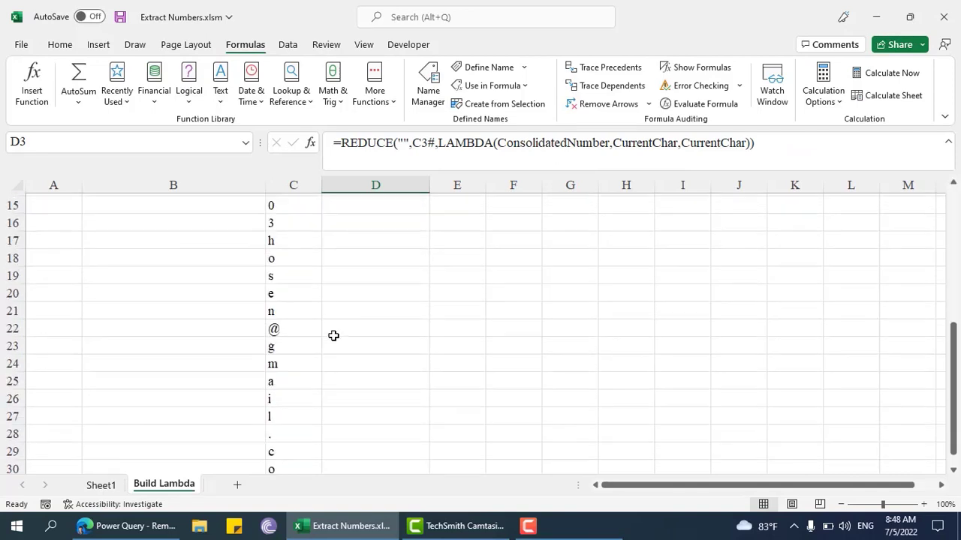
pyautogui.scroll(8, 330, 330)
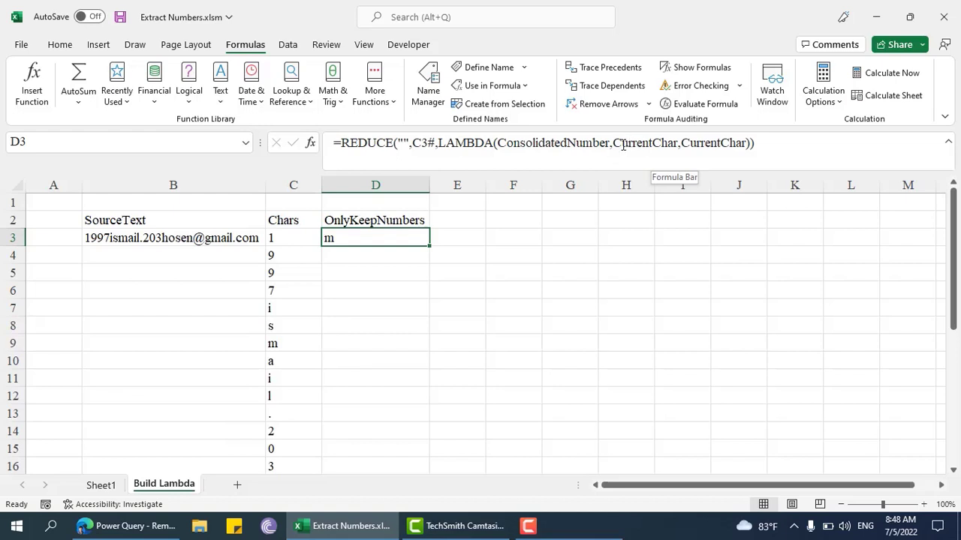
pyautogui.click(535, 143)
pyautogui.doubleClick(535, 143)
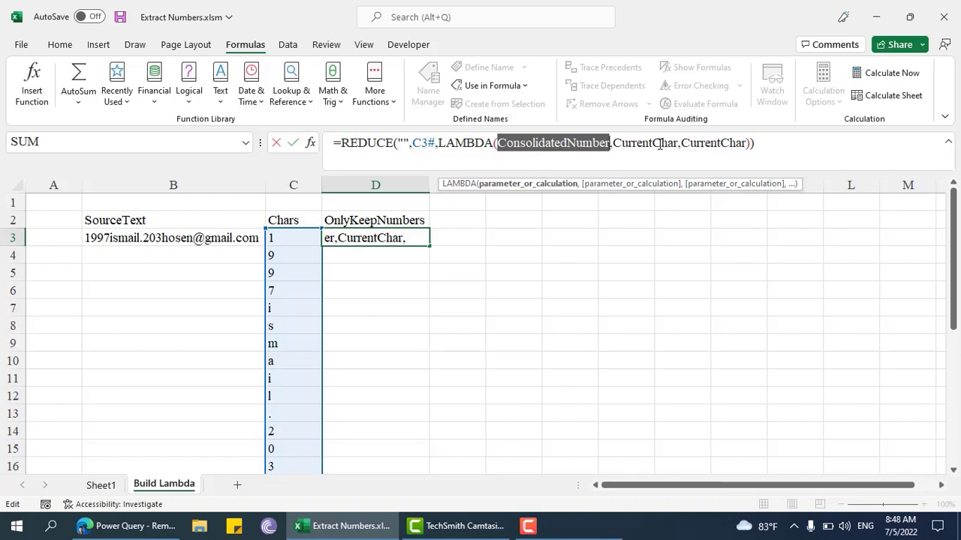
pyautogui.press('Return')
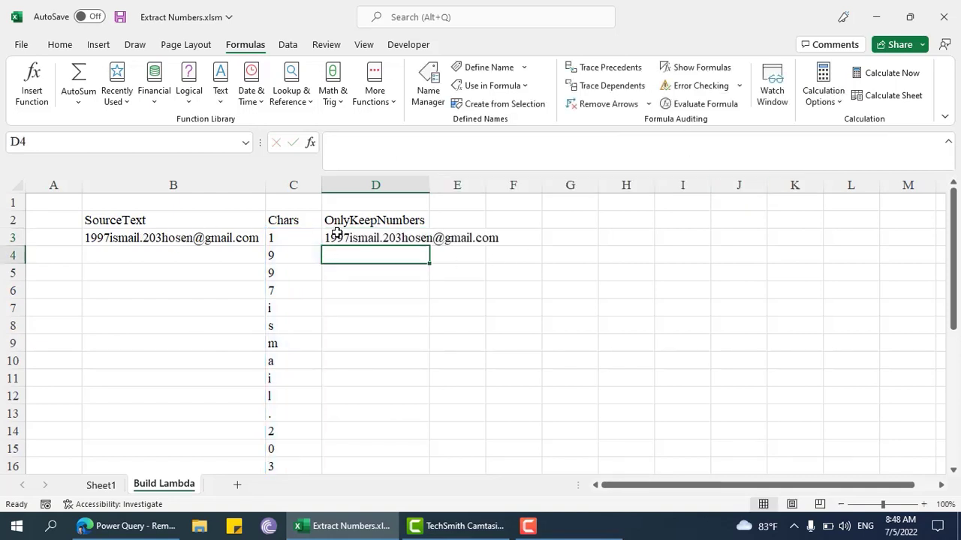
# - Autofit column D to the joined text in D3 and save the workbook
pyautogui.doubleClick(429, 185)
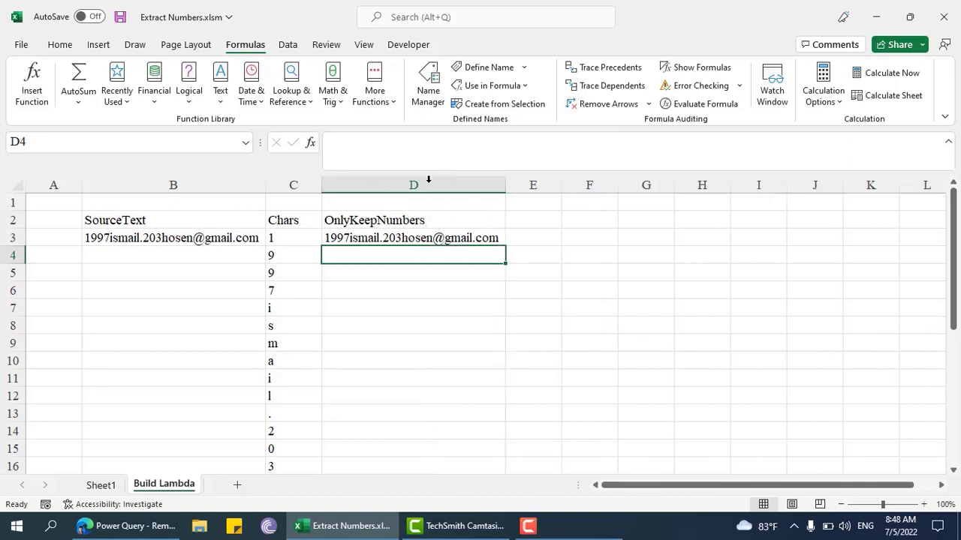
pyautogui.click(461, 238)
pyautogui.hotkey('ctrl', 's')
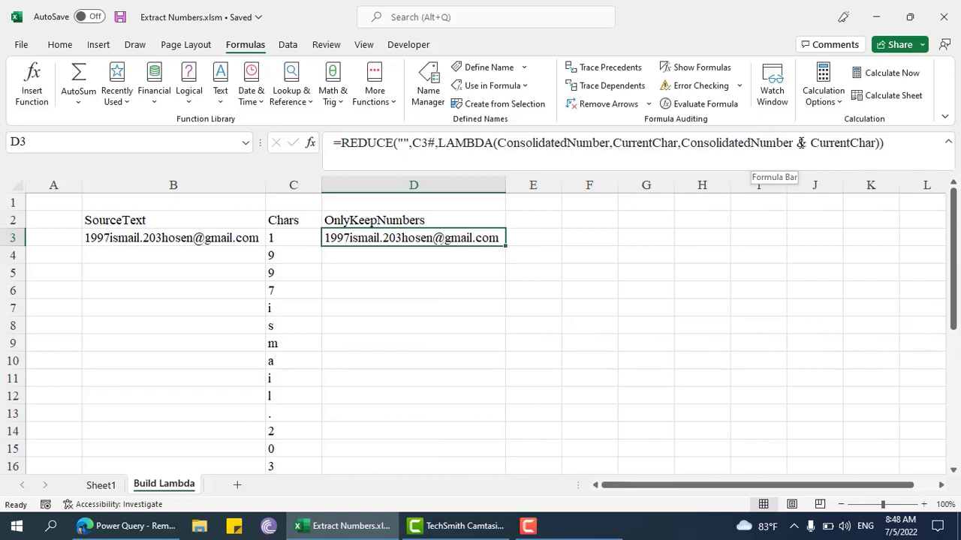
# - Wrap the concatenation in the D3 formula in IF(ISNUMBER(CurrentChar), ConsolidatedNumber & CurrentChar), without a value for the false case
pyautogui.click(681, 145)
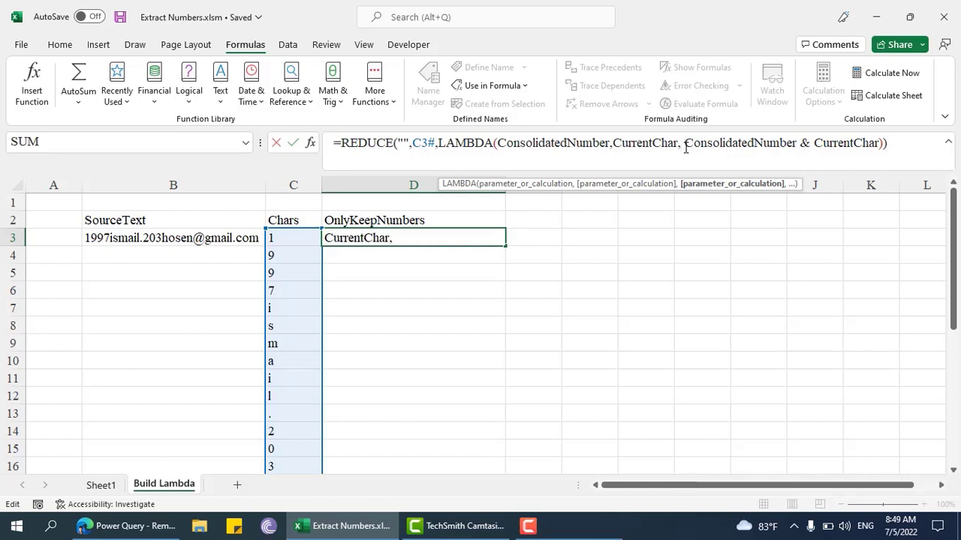
pyautogui.write('if(isn')
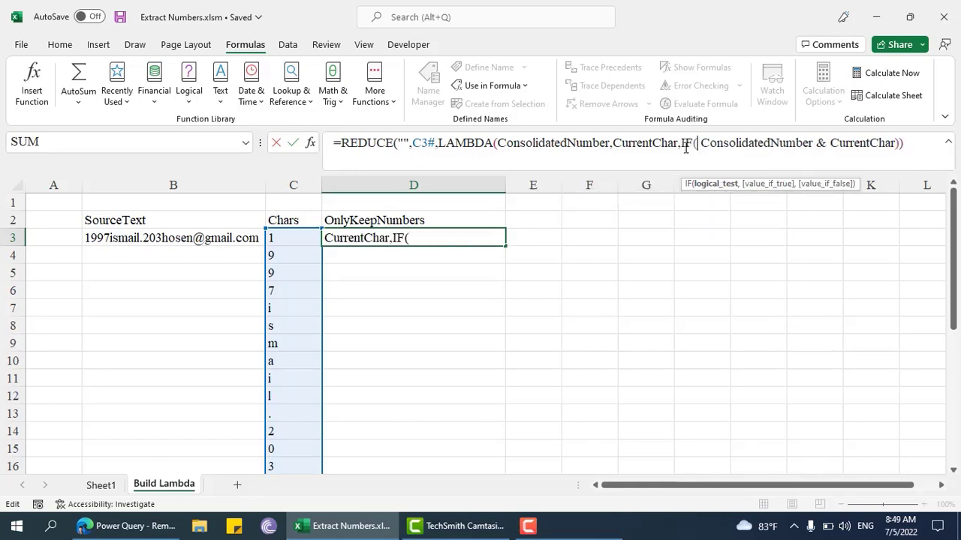
pyautogui.write('u')
pyautogui.press('Tab')
pyautogui.write('CurrentChar)')
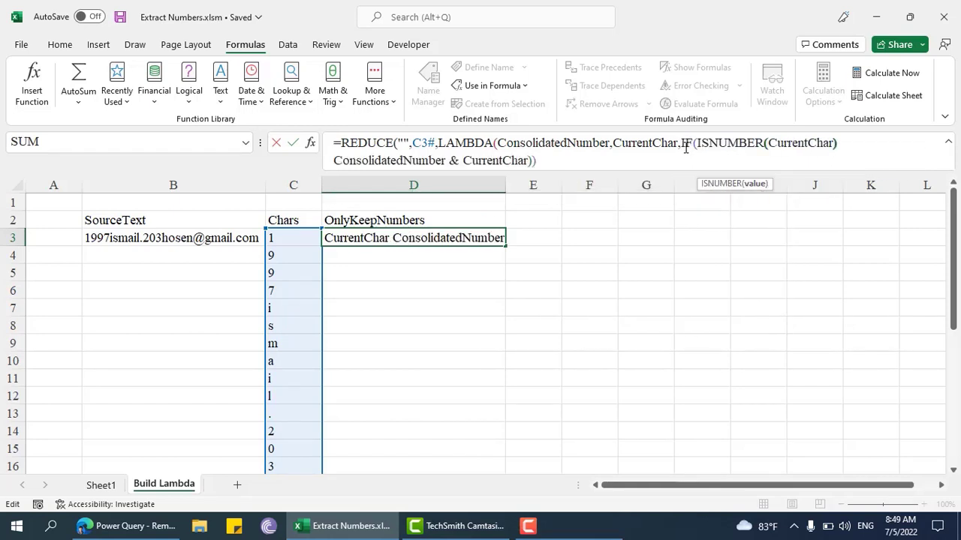
pyautogui.write(',')
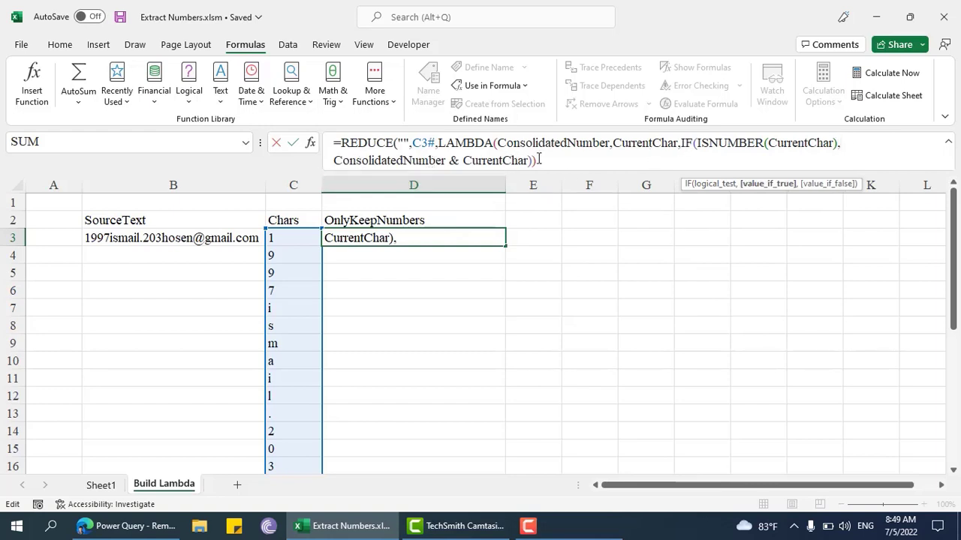
pyautogui.press('Return')
pyautogui.press('Return')
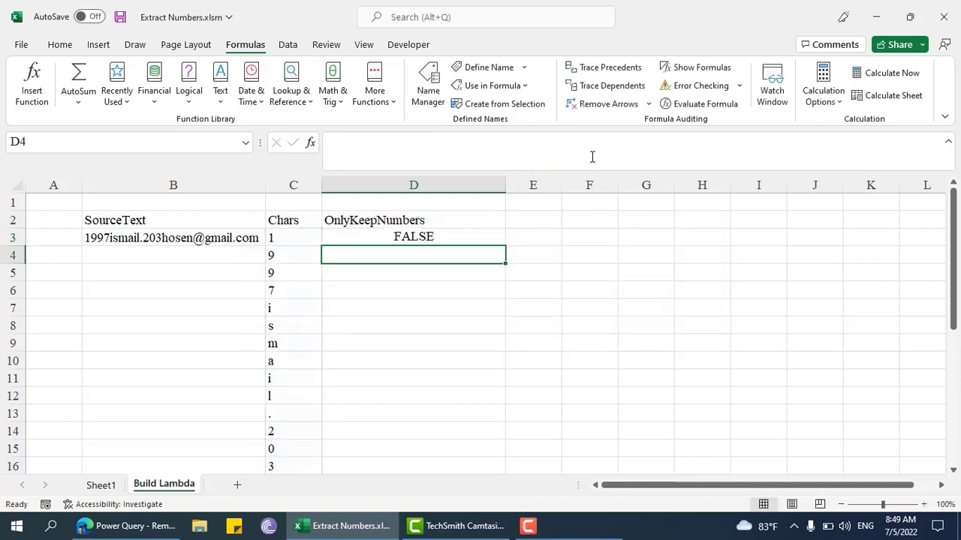
# - Add an empty string "" as the value_if_false argument of the IF function in D3
pyautogui.click(451, 235)
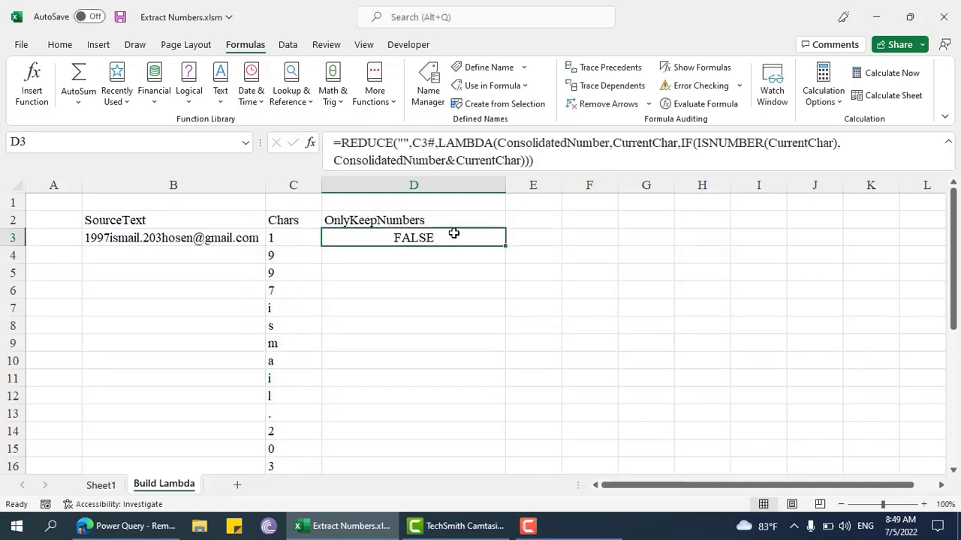
pyautogui.click(523, 162)
pyautogui.press('Left')
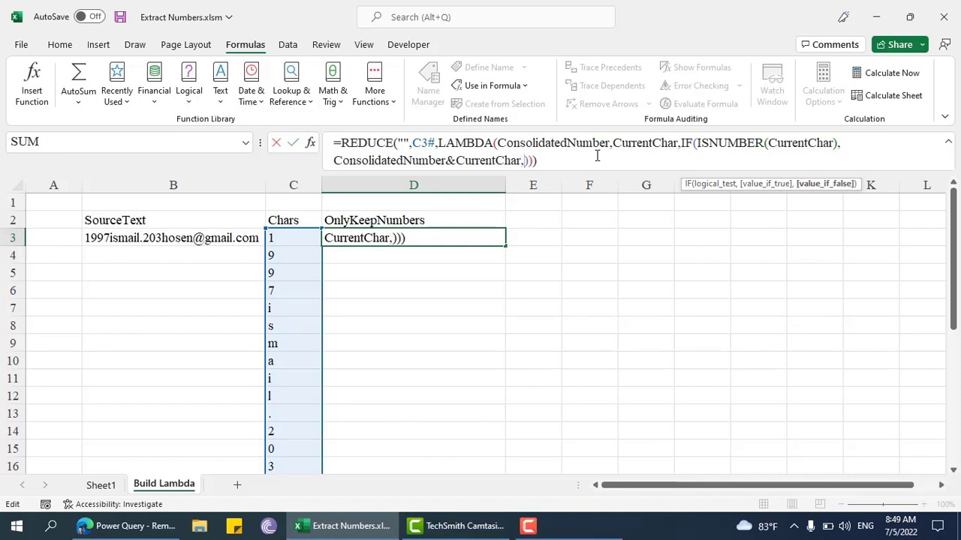
pyautogui.write('""')
pyautogui.press('Return')
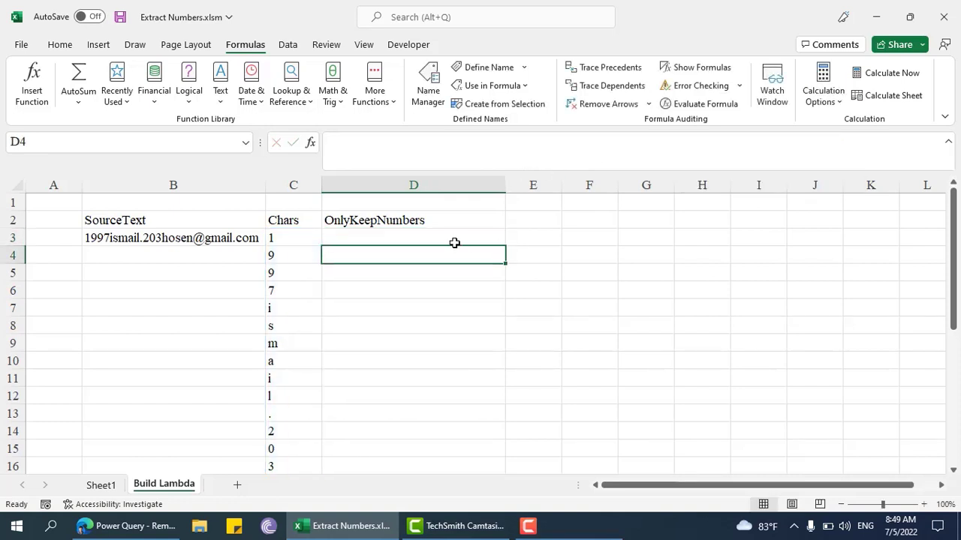
# - Review the REDUCE formula in D3 against the full list of characters in the Chars column
pyautogui.click(454, 238)
pyautogui.doubleClick(454, 239)
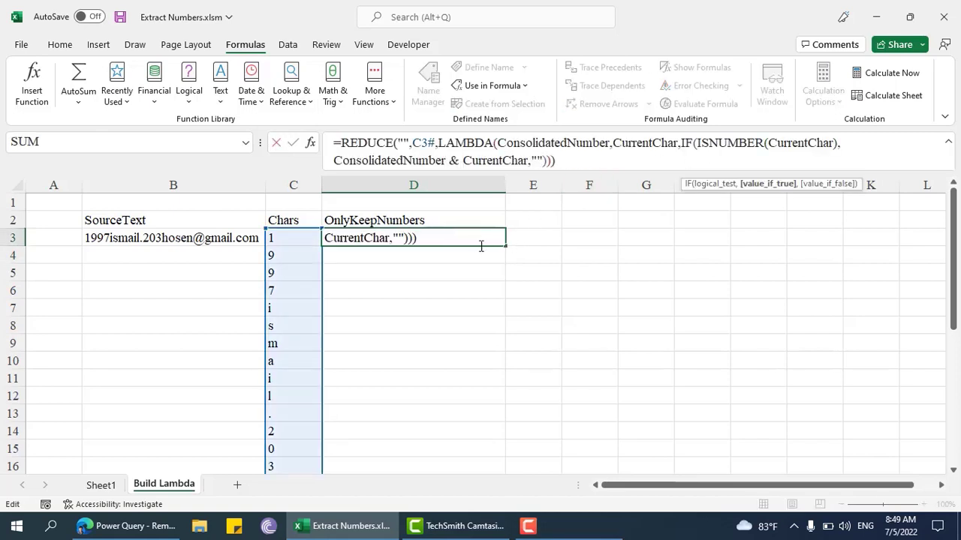
pyautogui.press('Return')
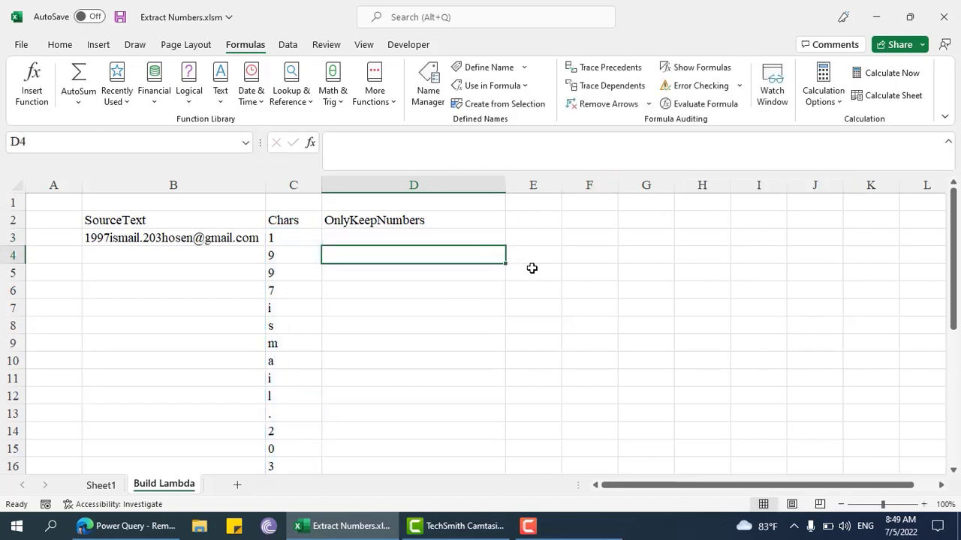
pyautogui.click(458, 238)
pyautogui.scroll(-9, 277, 382)
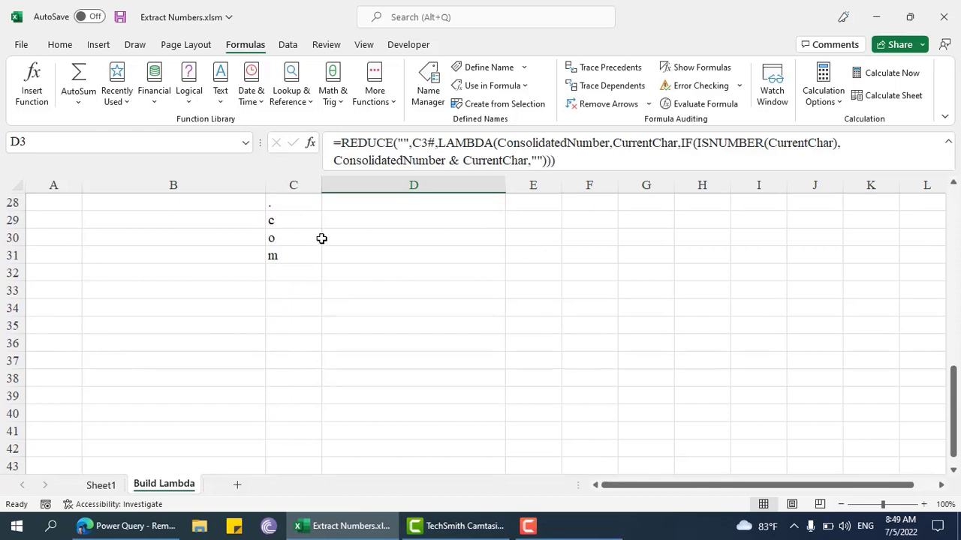
pyautogui.scroll(9, 297, 253)
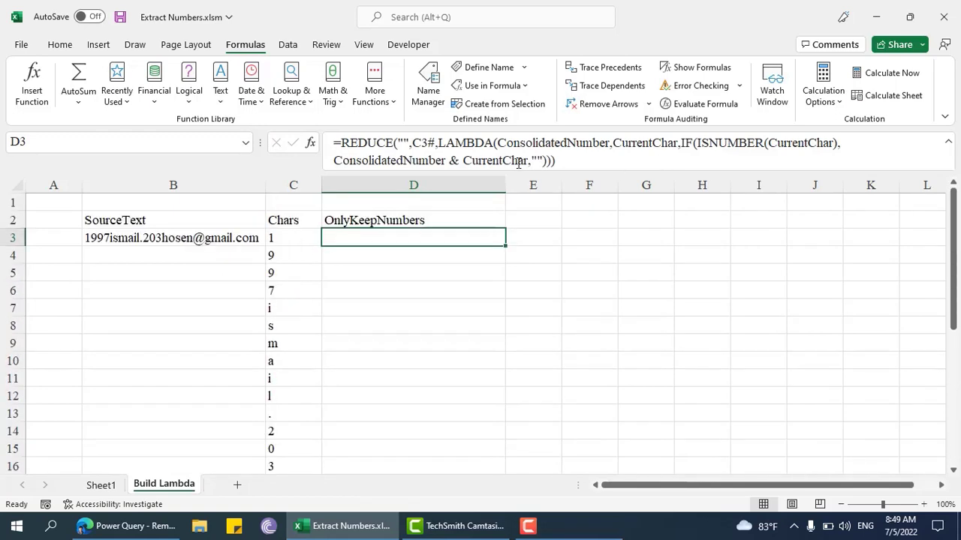
# - Replace the IF function's value_if_false "" in the D3 formula with ConsolidatedNumber and expand the formula bar
pyautogui.click(433, 162)
pyautogui.doubleClick(411, 161)
pyautogui.hotkey('ctrl', 'c')
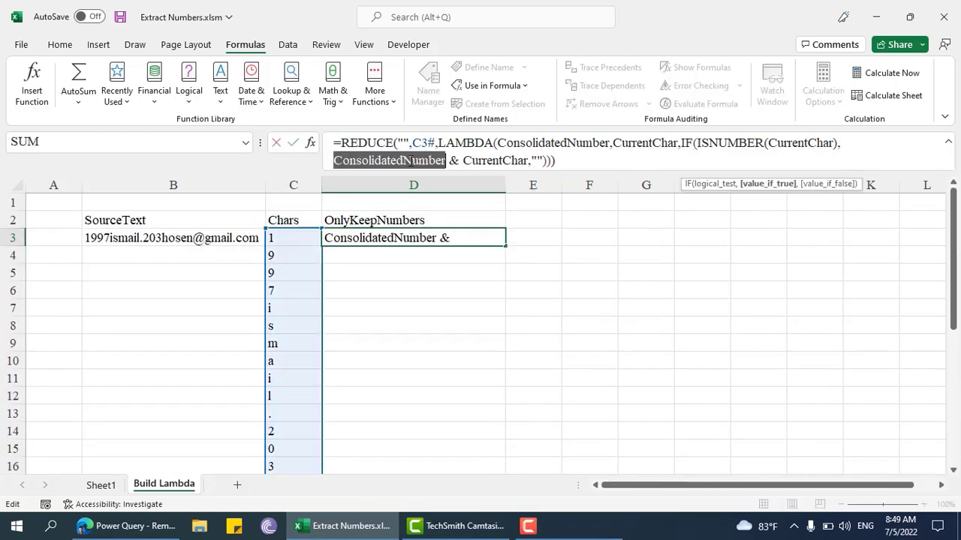
pyautogui.doubleClick(536, 160)
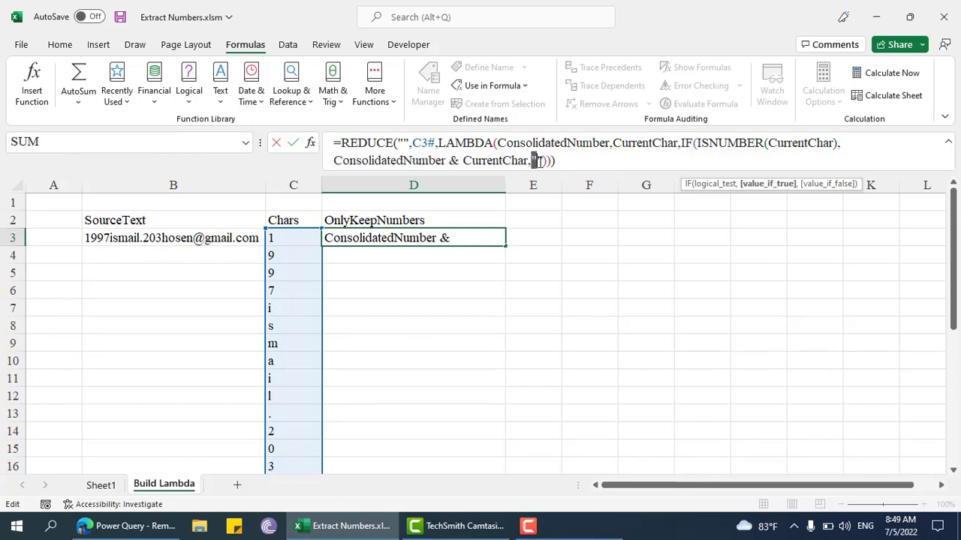
pyautogui.hotkey('ctrl', 'v')
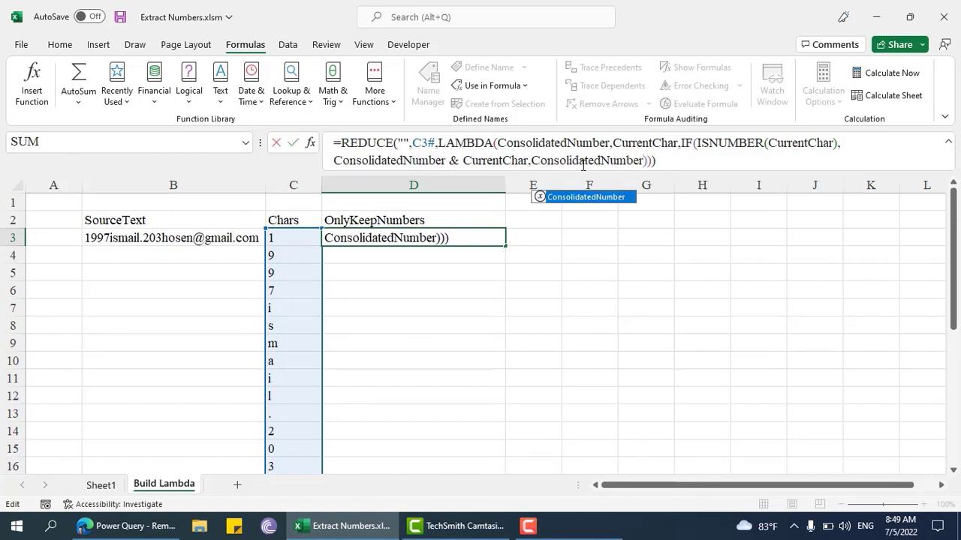
pyautogui.press('Return')
pyautogui.press('Up')
pyautogui.hotkey('ctrl', 'shift', 'u')
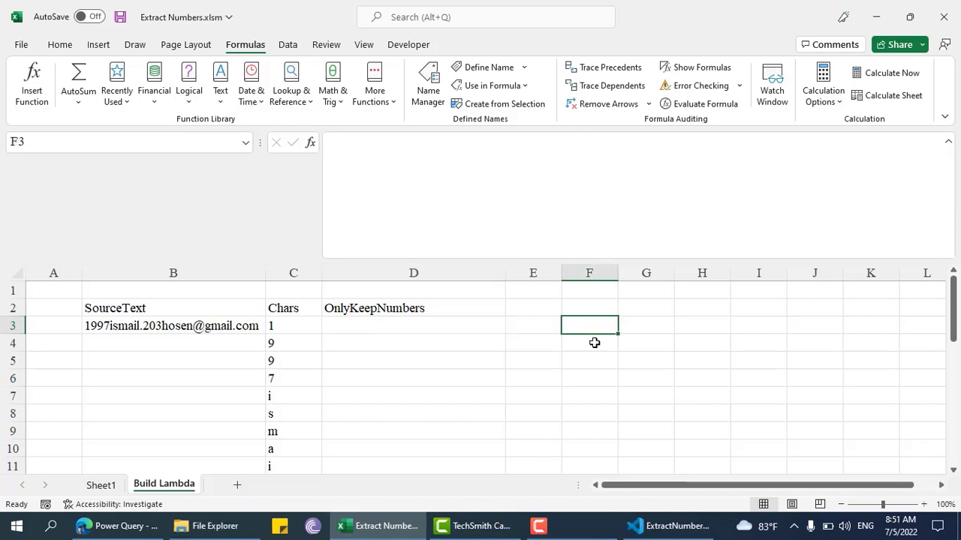
# - Enter the test formula =ISNUMBER(C3) in cell F3 to check the first split character
pyautogui.click(422, 326)
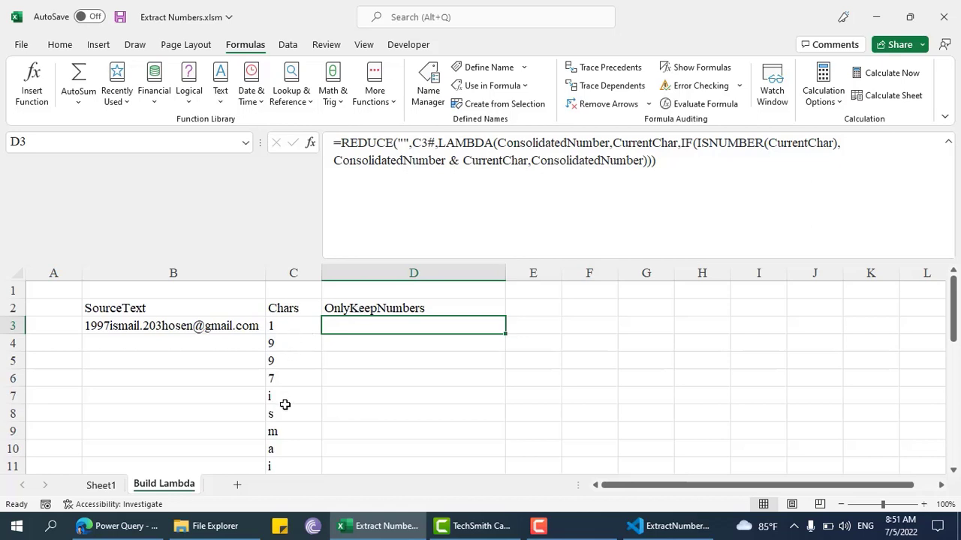
pyautogui.scroll(-3, 284, 409)
pyautogui.scroll(3, 318, 429)
pyautogui.click(599, 324)
pyautogui.write('=isnum')
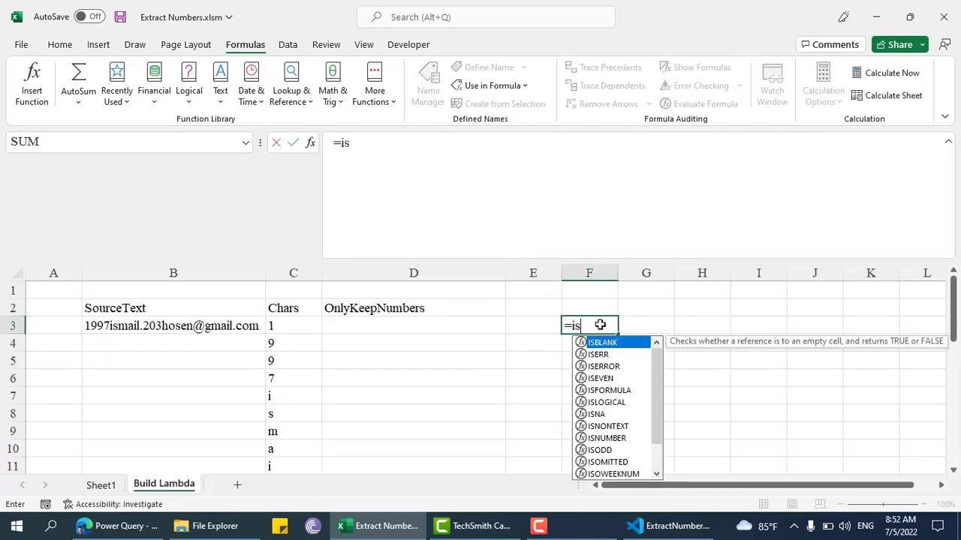
pyautogui.press('Tab')
pyautogui.press('Left')
pyautogui.press('Left')
pyautogui.press('Left')
pyautogui.press('Left')
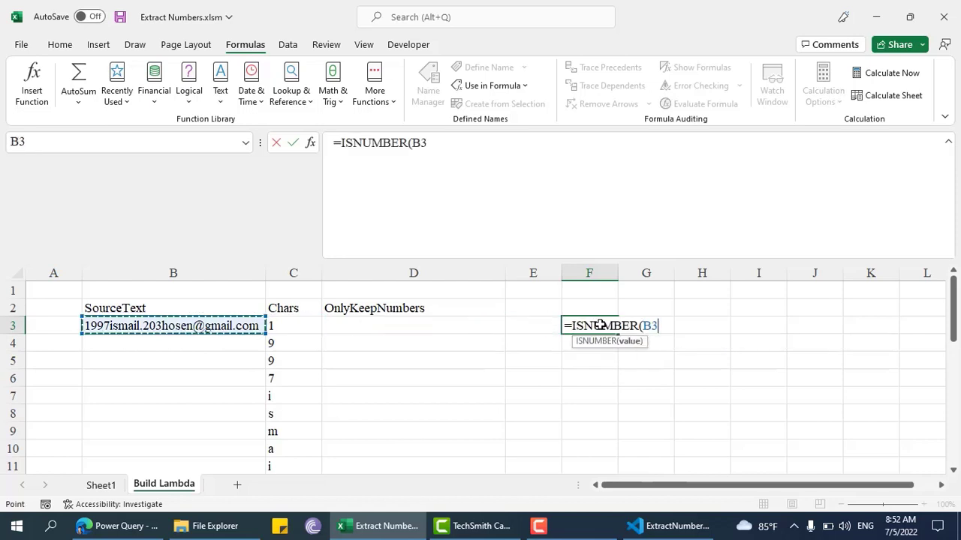
pyautogui.press('Return')
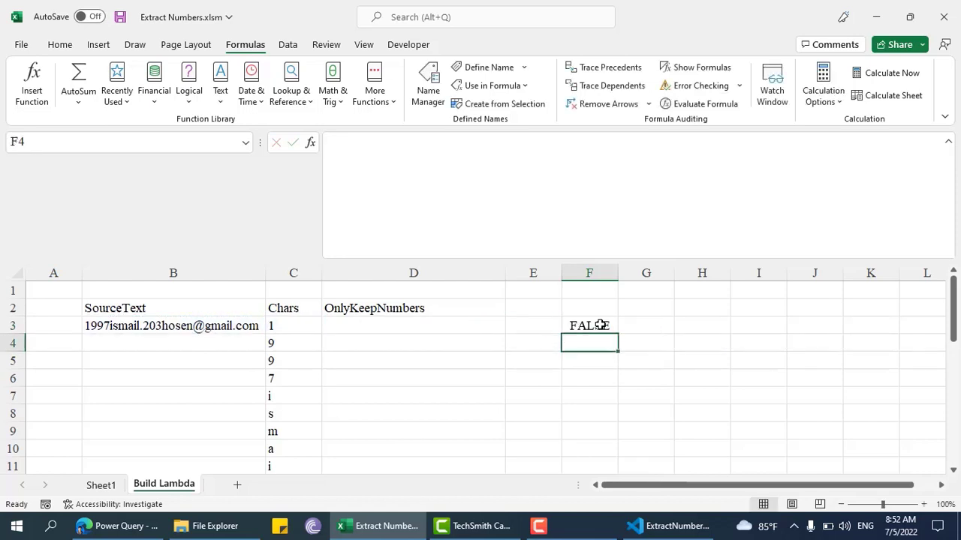
# - Wrap the C3 reference in the F3 test formula in VALUE, giving =ISNUMBER(VALUE(C3))
pyautogui.click(601, 324)
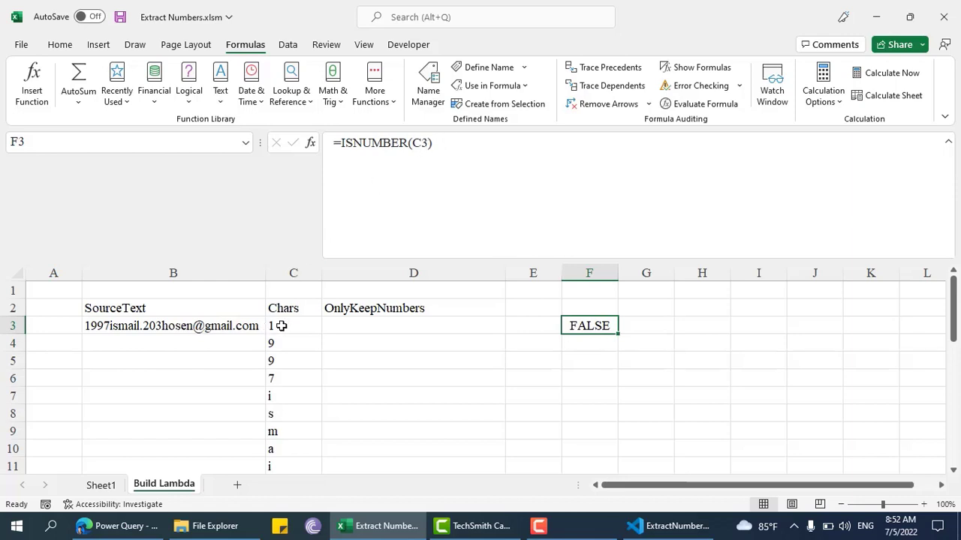
pyautogui.click(415, 142)
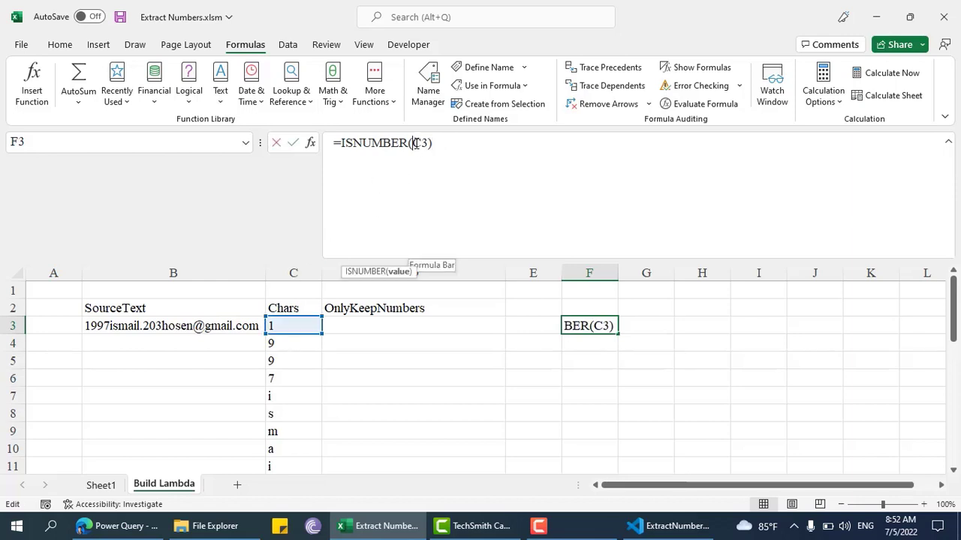
pyautogui.write('V')
pyautogui.press('Tab')
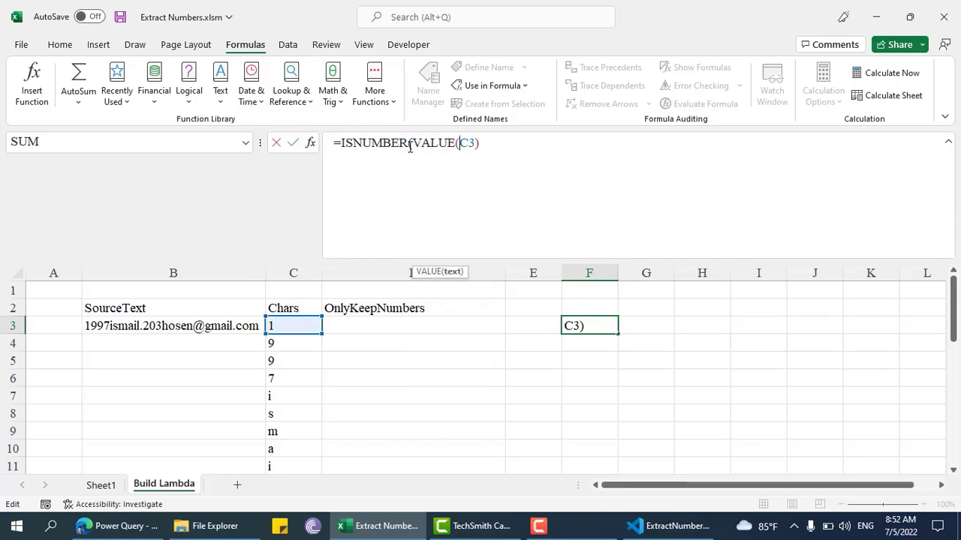
pyautogui.write(')')
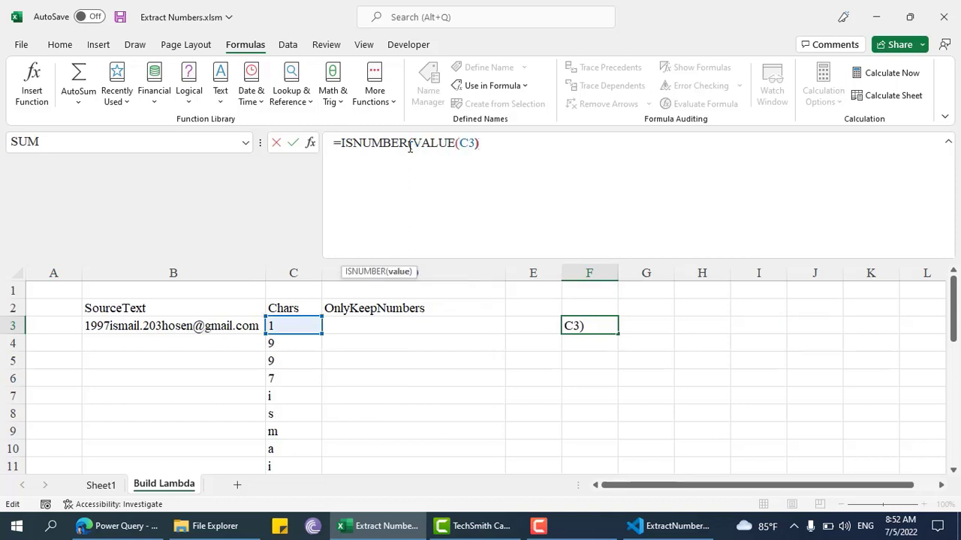
pyautogui.press('Return')
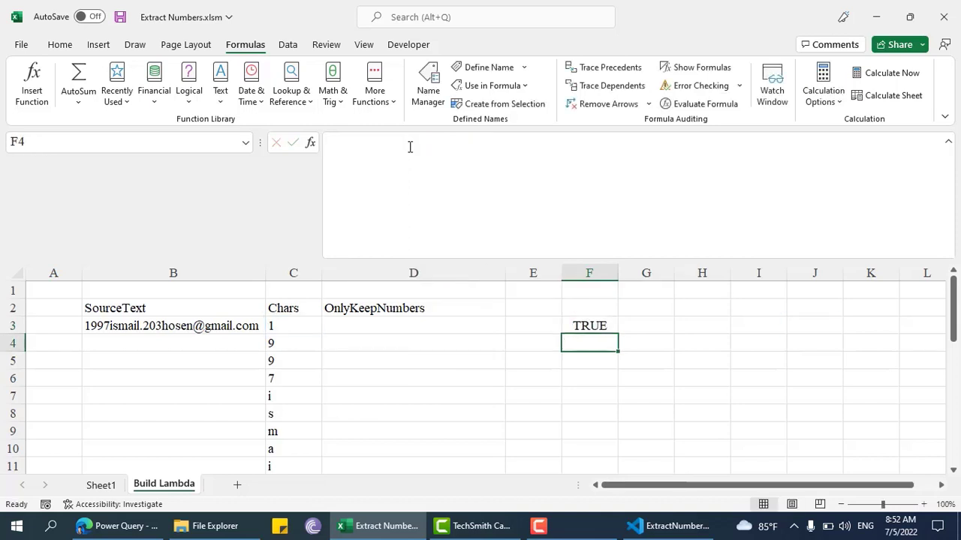
# - Wrap CurrentChar in the ISNUMBER test of the D3 formula in VALUE, giving ISNUMBER(VALUE(CurrentChar))
pyautogui.click(605, 331)
pyautogui.click(373, 309)
pyautogui.click(378, 324)
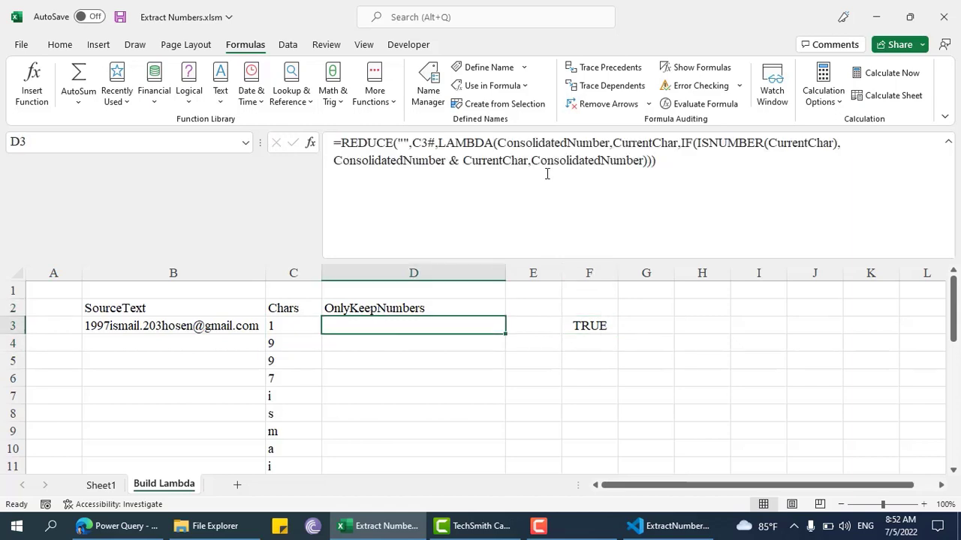
pyautogui.click(765, 143)
pyautogui.write('val')
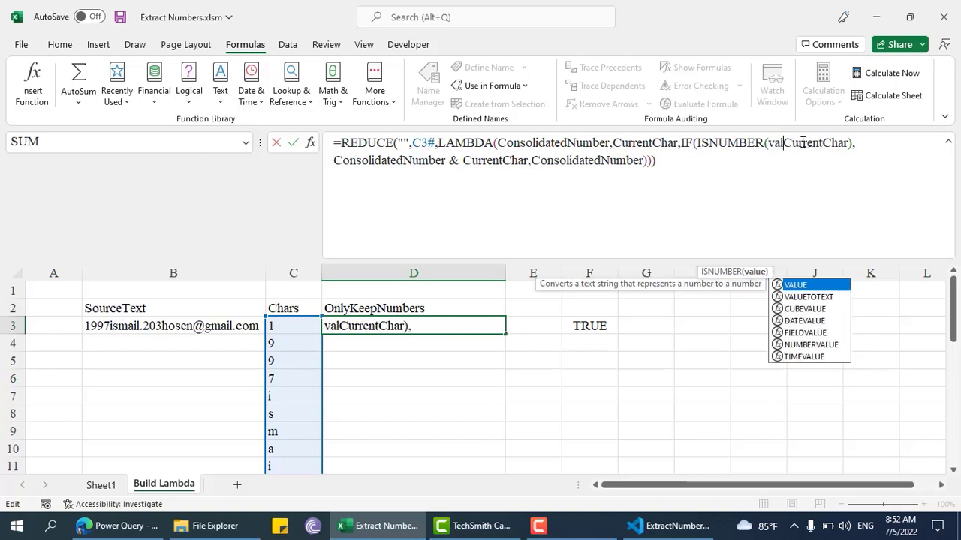
pyautogui.press('Tab')
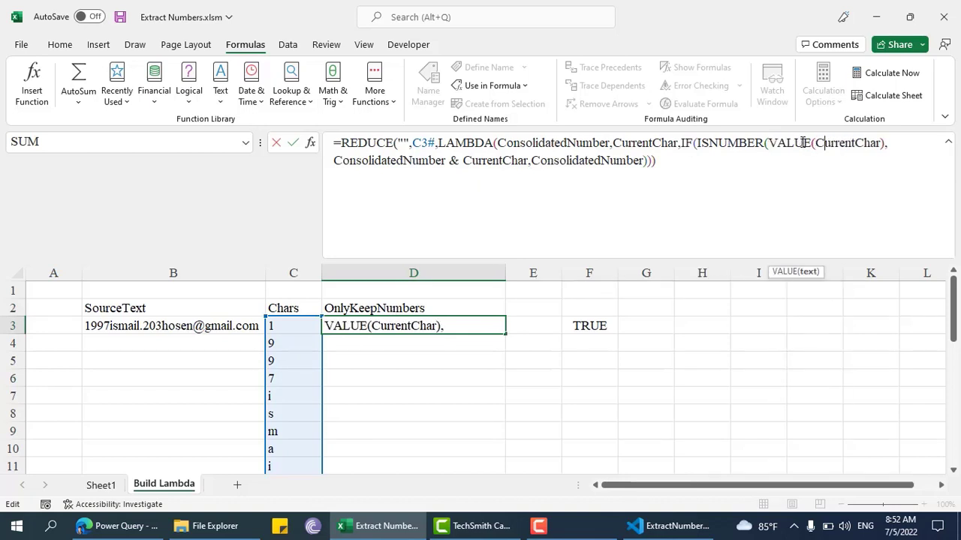
pyautogui.press('Return')
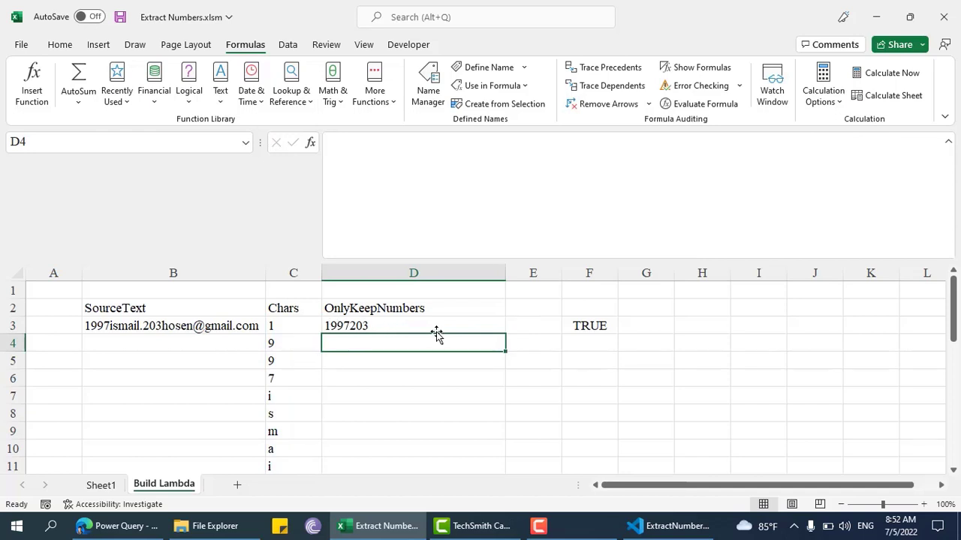
# - Delete the ISNUMBER test formula from cell F3
pyautogui.click(605, 329)
pyautogui.doubleClick(605, 329)
pyautogui.press('Escape')
pyautogui.press('BackSpace')
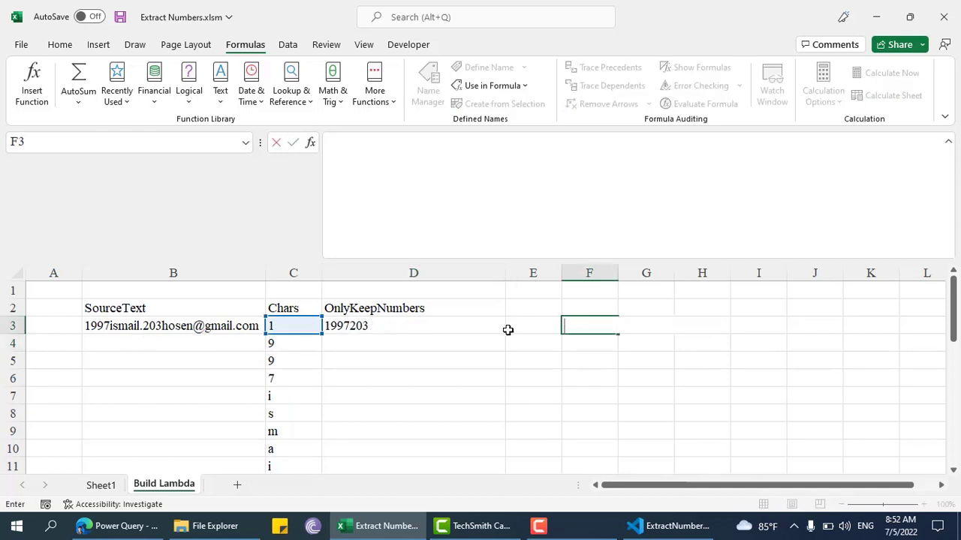
pyautogui.press('Escape')
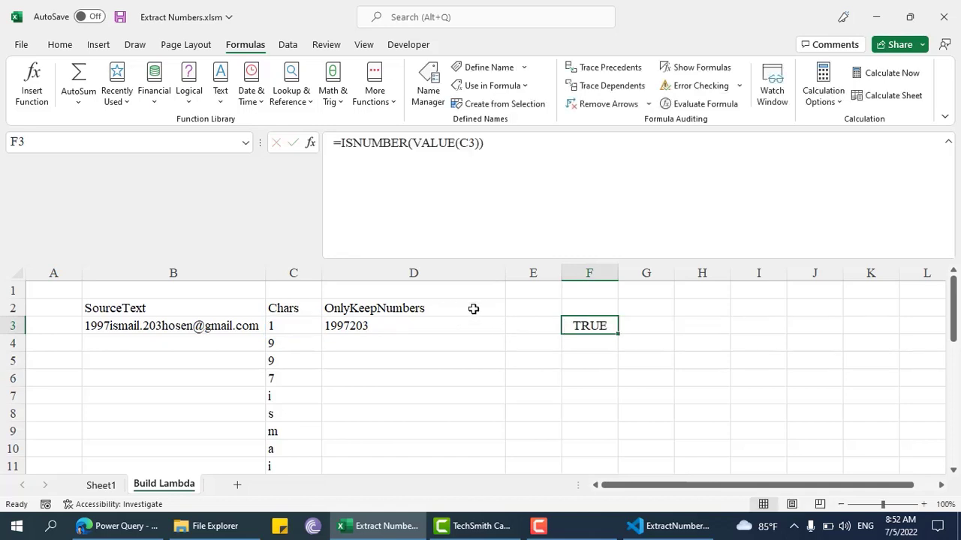
pyautogui.press('Delete')
# - Remove the value_if_false argument from the D3 formula and insert ConsolidatedNumber & in front of the IF function
pyautogui.click(439, 321)
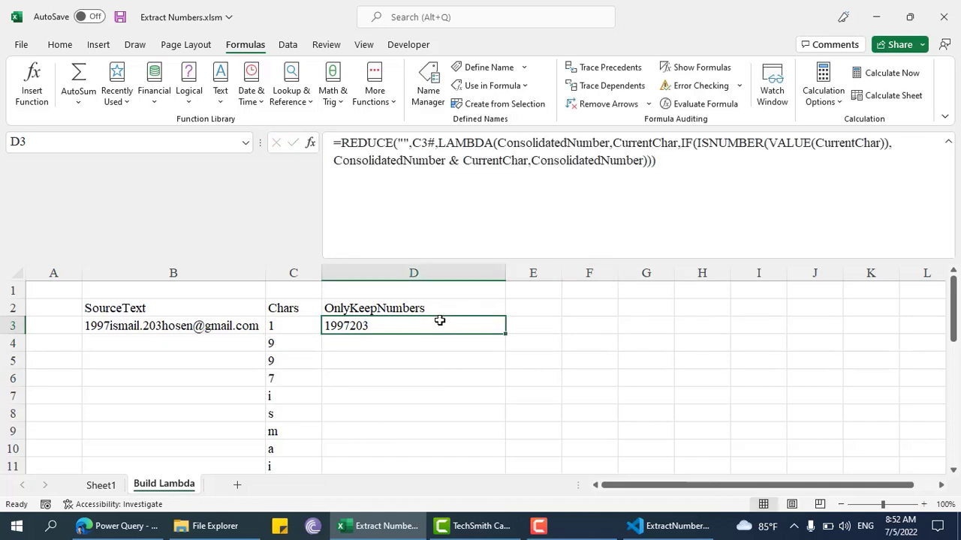
pyautogui.scroll(-3, 274, 391)
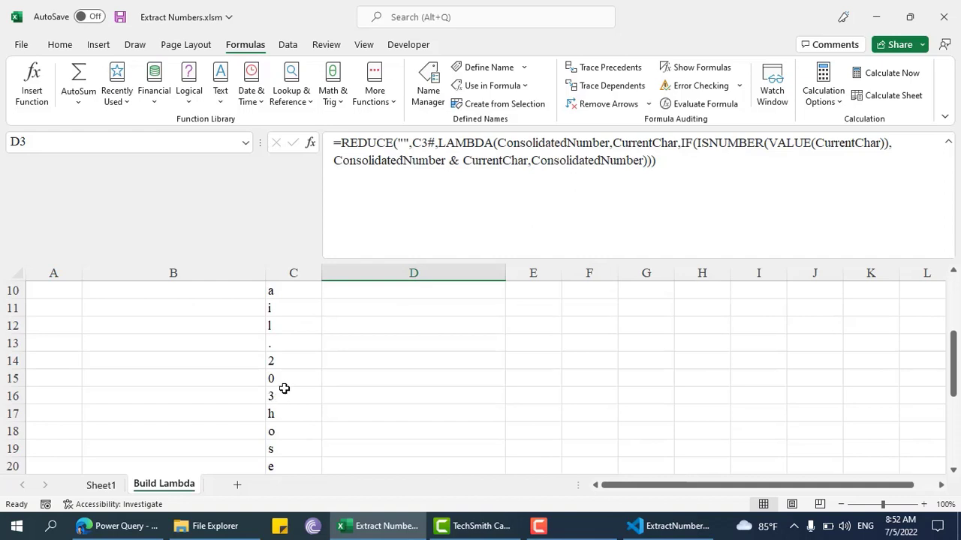
pyautogui.scroll(3, 294, 360)
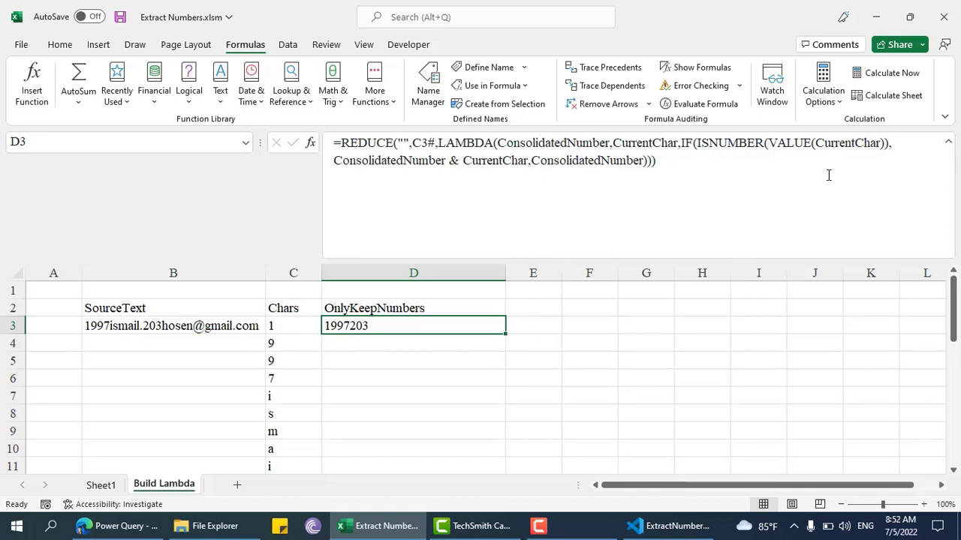
pyautogui.doubleClick(561, 160)
pyautogui.press('BackSpace')
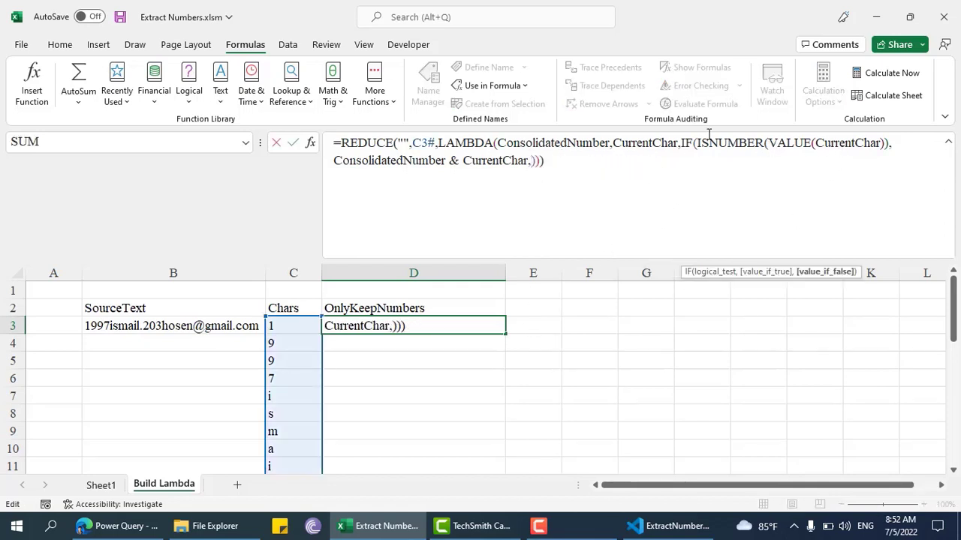
pyautogui.click(680, 142)
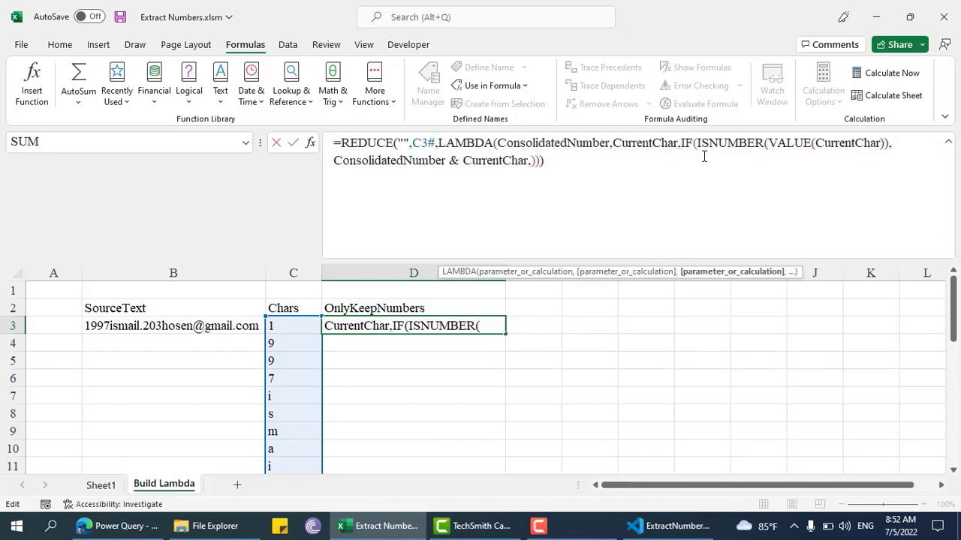
pyautogui.write('ConsolidatedNumber &')
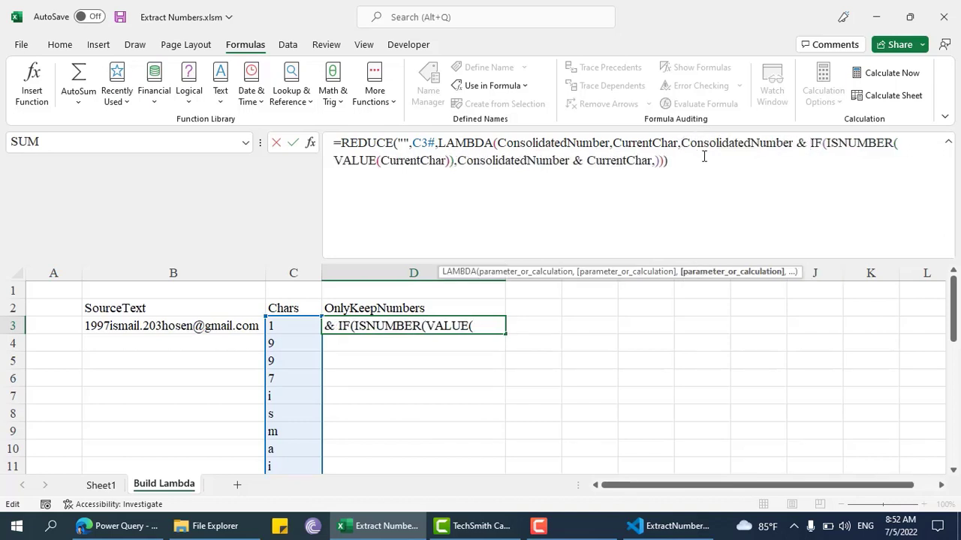
# - Reduce the IF function's value_if_true in D3 to CurrentChar and set its value_if_false to an empty string ""
pyautogui.moveTo(457, 160); pyautogui.dragTo(583, 161)
pyautogui.press('BackSpace')
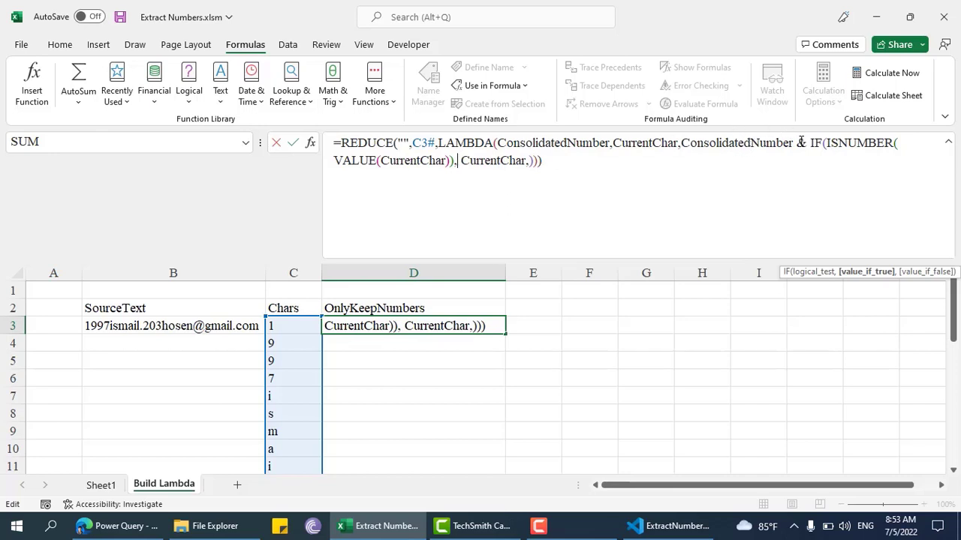
pyautogui.click(530, 162)
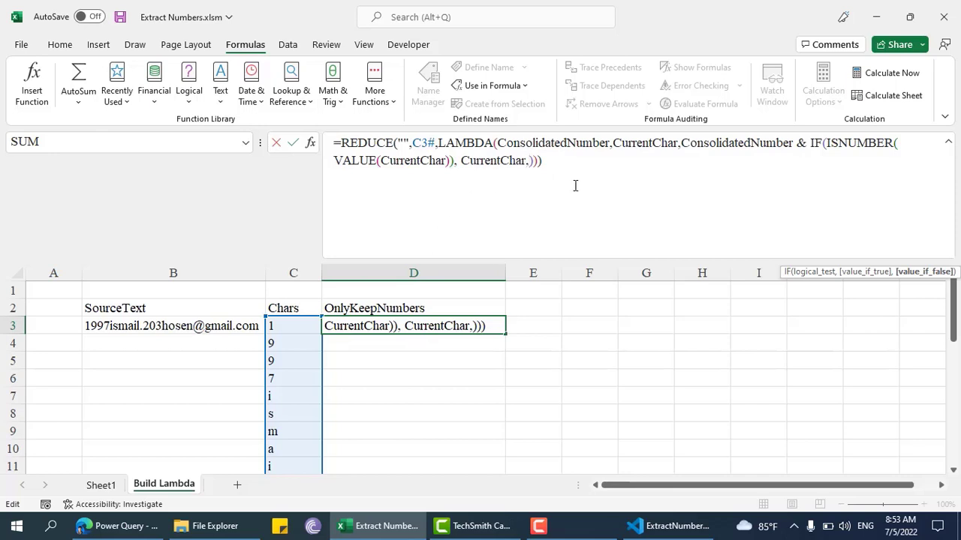
pyautogui.press('Return')
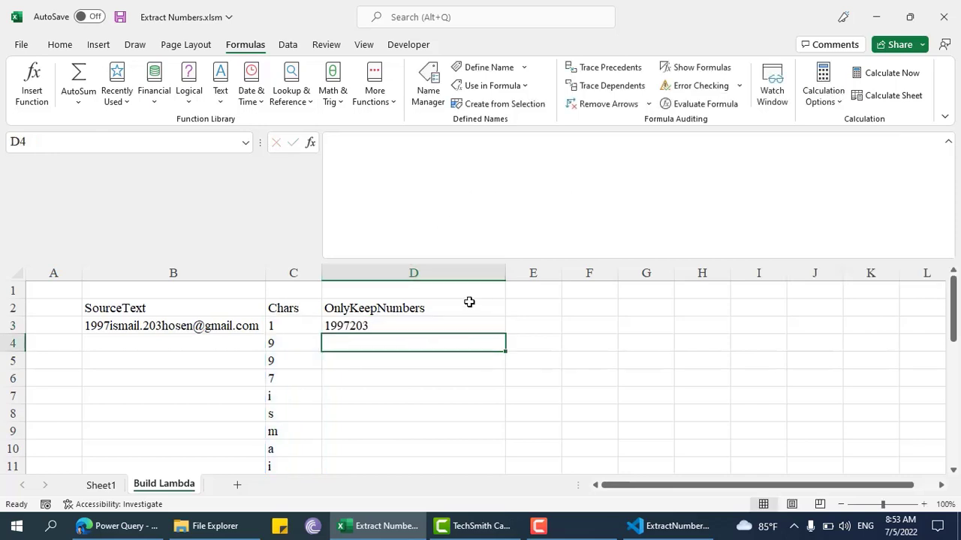
# - Change the IF function's value_if_false in the D3 formula to a comma ","
pyautogui.click(416, 325)
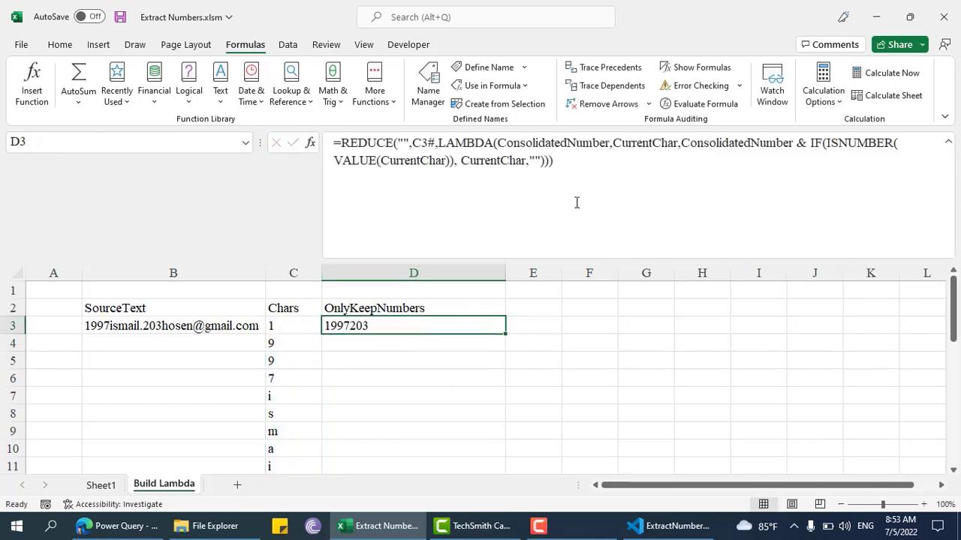
pyautogui.click(536, 161)
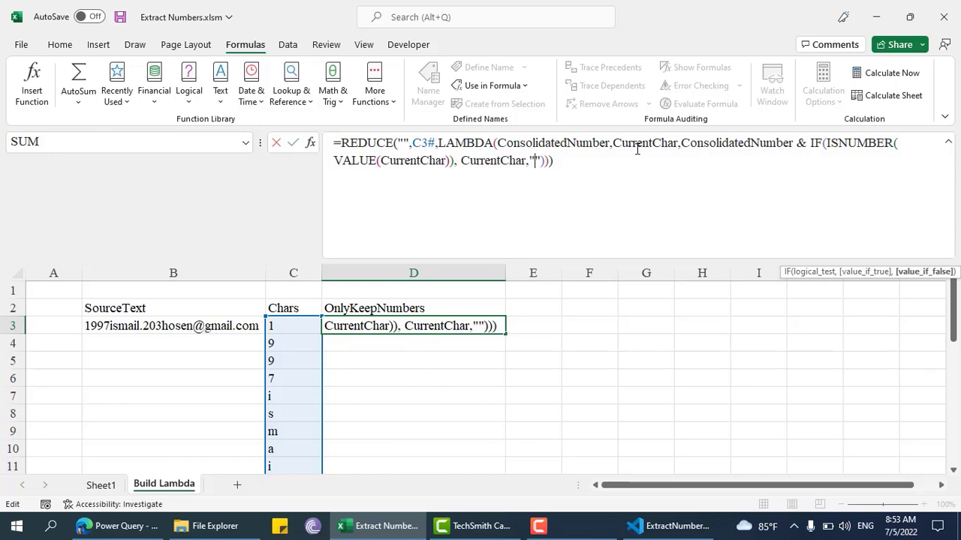
pyautogui.press('BackSpace')
pyautogui.press('BackSpace')
pyautogui.write('","')
pyautogui.press('Return')
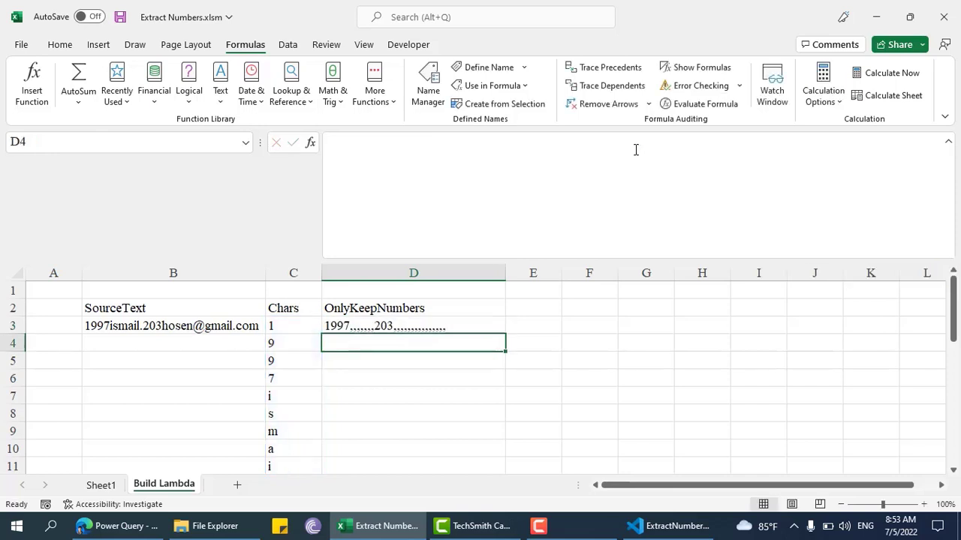
# - Replace the comma in the value_if_false argument of the D3 formula's IF function with a nested IF function
pyautogui.click(354, 325)
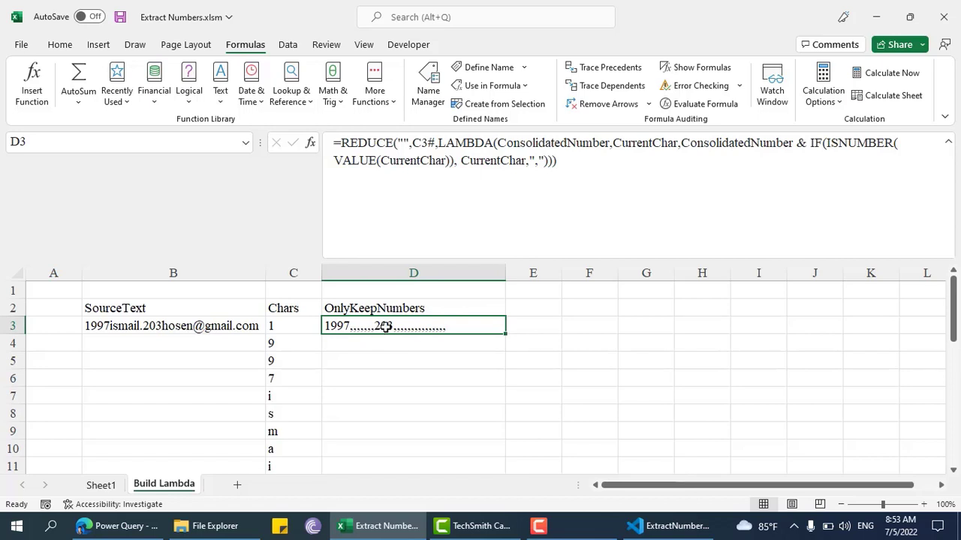
pyautogui.click(542, 161)
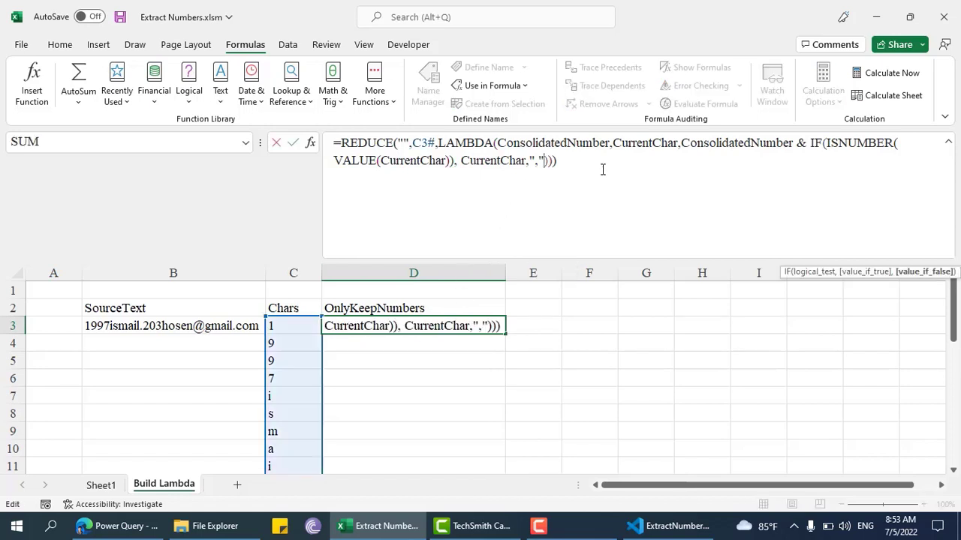
pyautogui.press('BackSpace')
pyautogui.press('BackSpace')
pyautogui.press('BackSpace')
pyautogui.write('IF(')
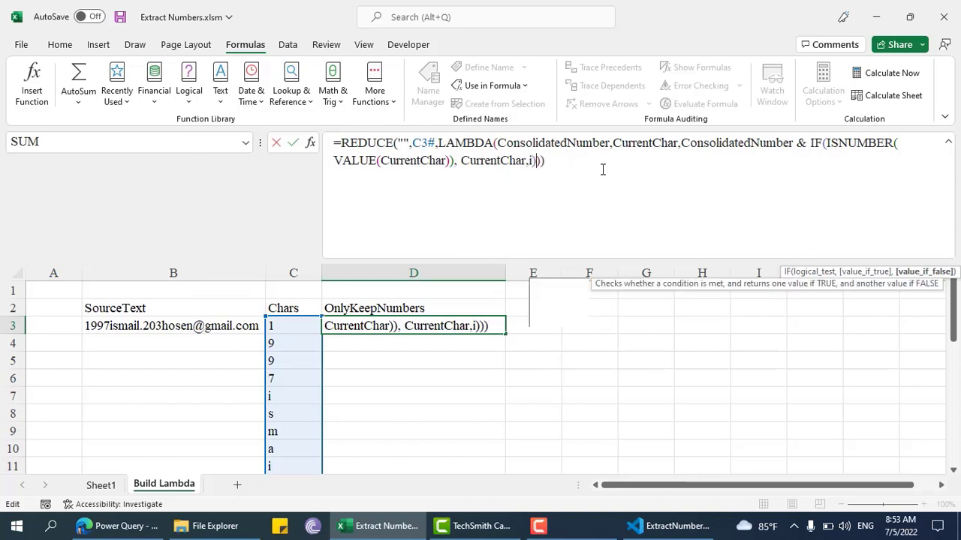
# - Set the nested IF's logical test in D3 to RIGHT(ConsolidatedNumber,1)<>","
pyautogui.write('ri')
pyautogui.press('Tab')
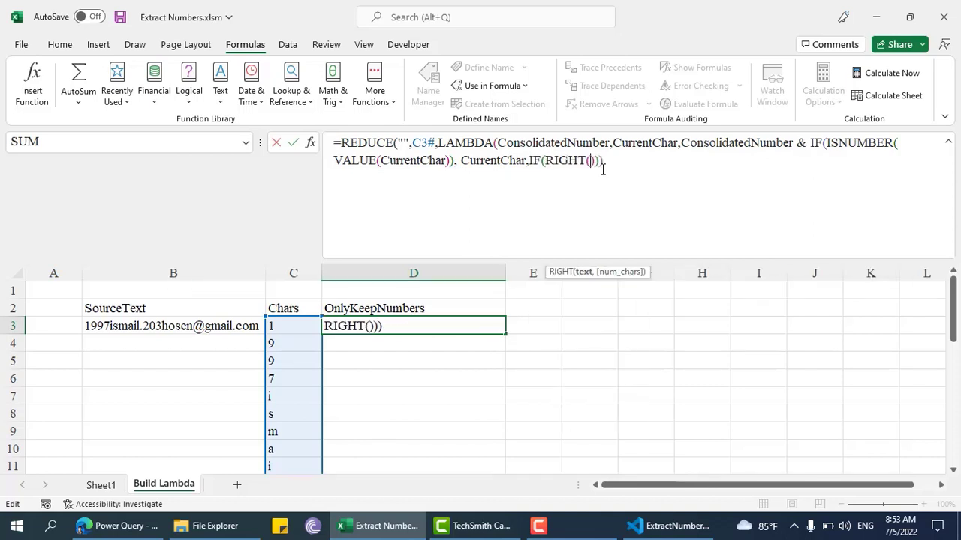
pyautogui.write('con')
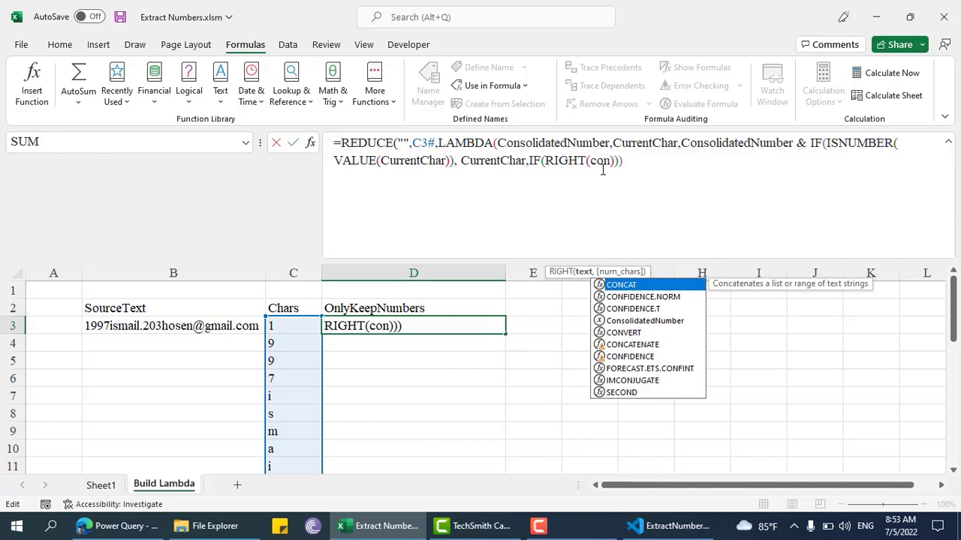
pyautogui.write('s')
pyautogui.press('Tab')
pyautogui.write(',1')
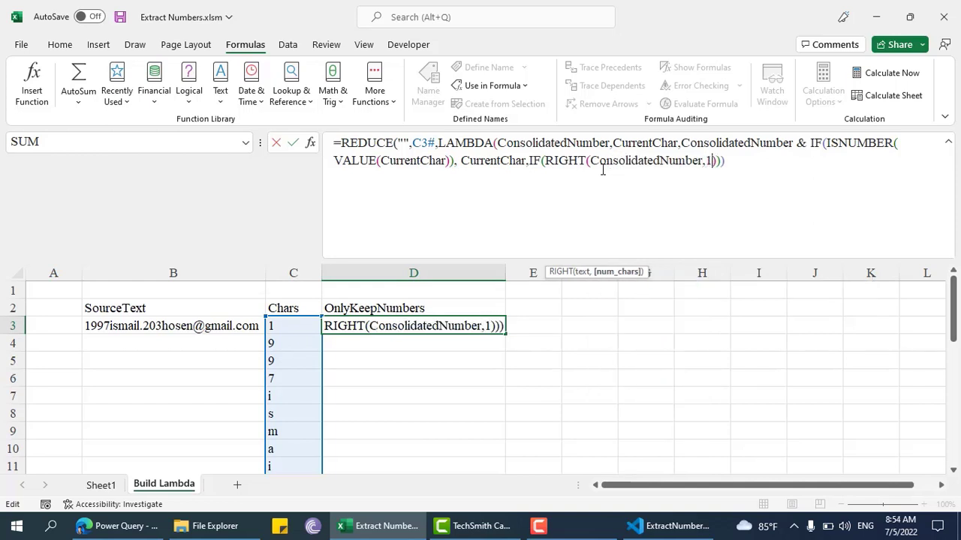
pyautogui.press('Right')
pyautogui.write('<>","')
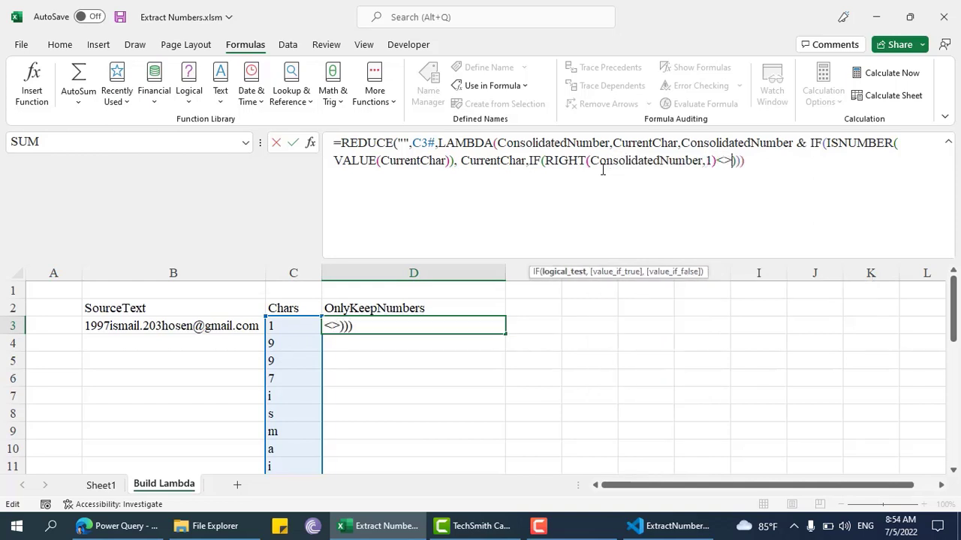
# - Give the nested IF in D3 "," as value_if_true and "" as value_if_false, and accept the formula with the suggested correction
pyautogui.write(',",')
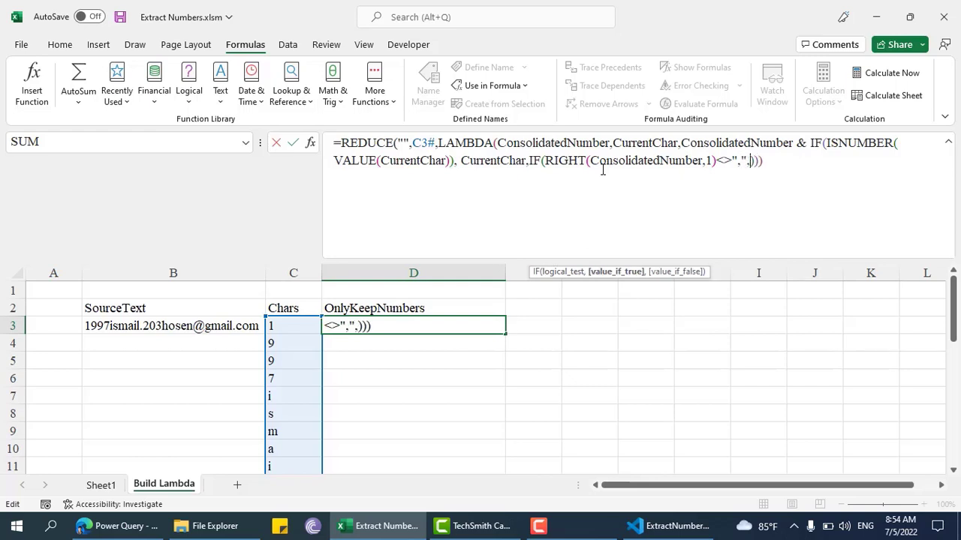
pyautogui.write('",')
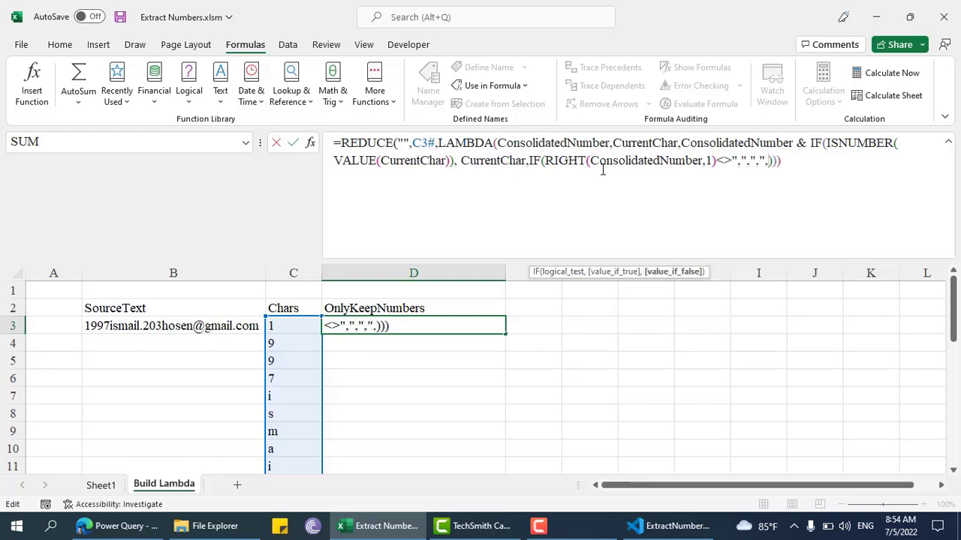
pyautogui.write('""')
pyautogui.press('Return')
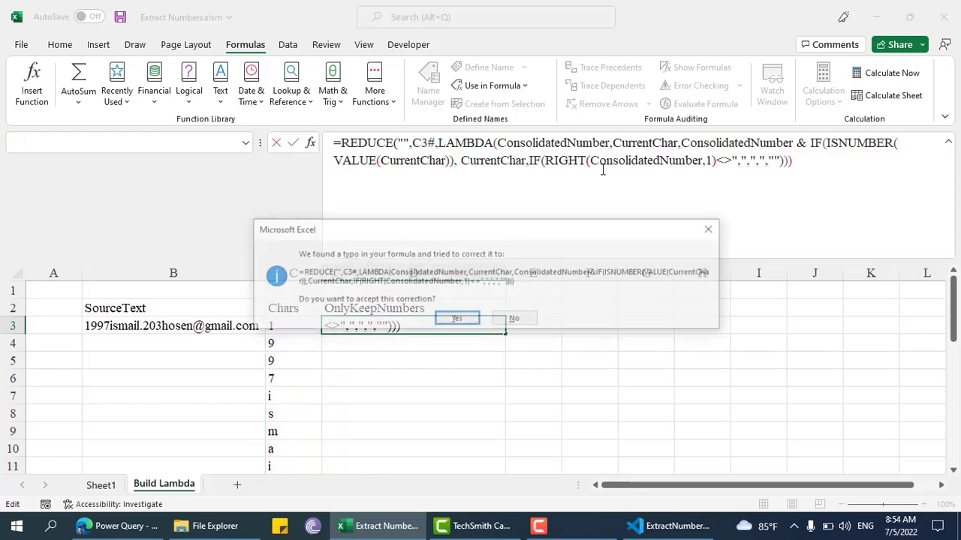
pyautogui.press('Return')
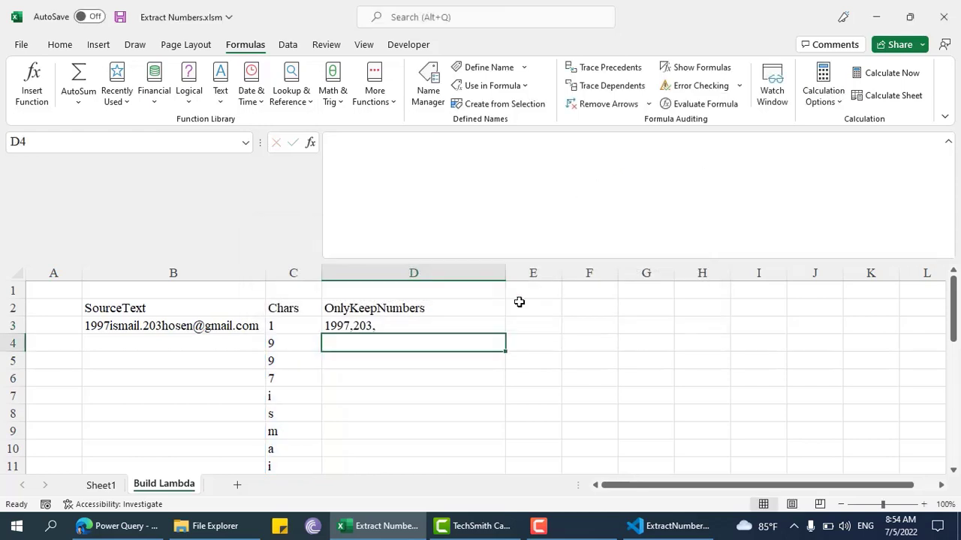
pyautogui.click(412, 320)
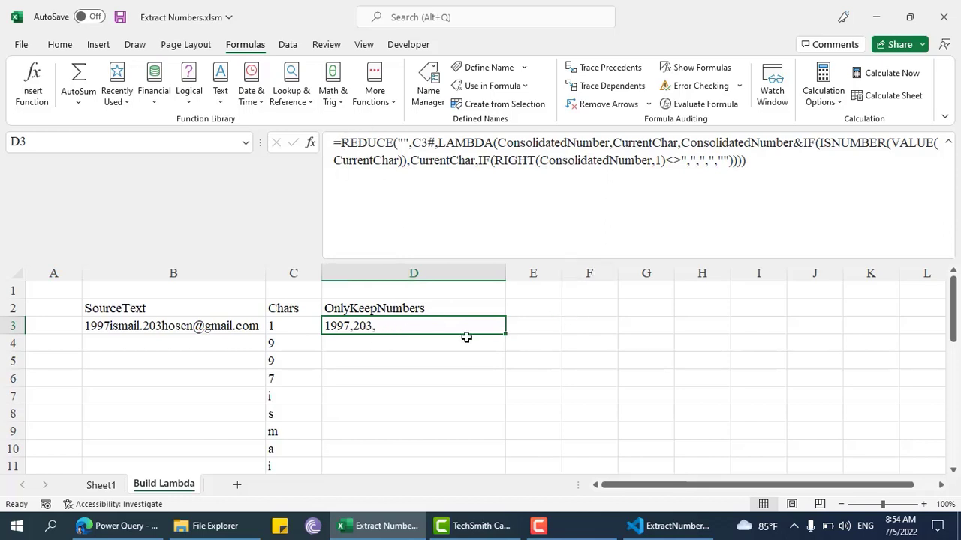
pyautogui.click(516, 303)
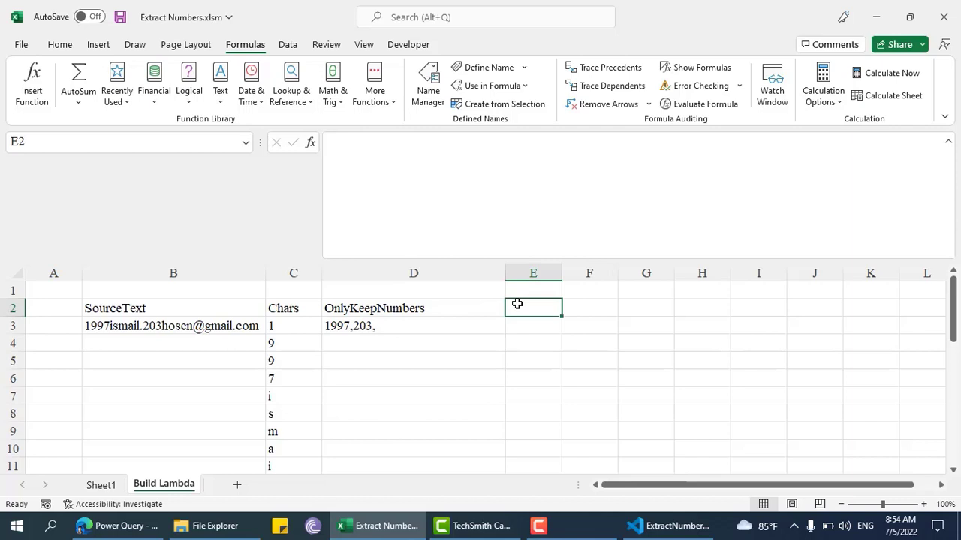
pyautogui.click(428, 329)
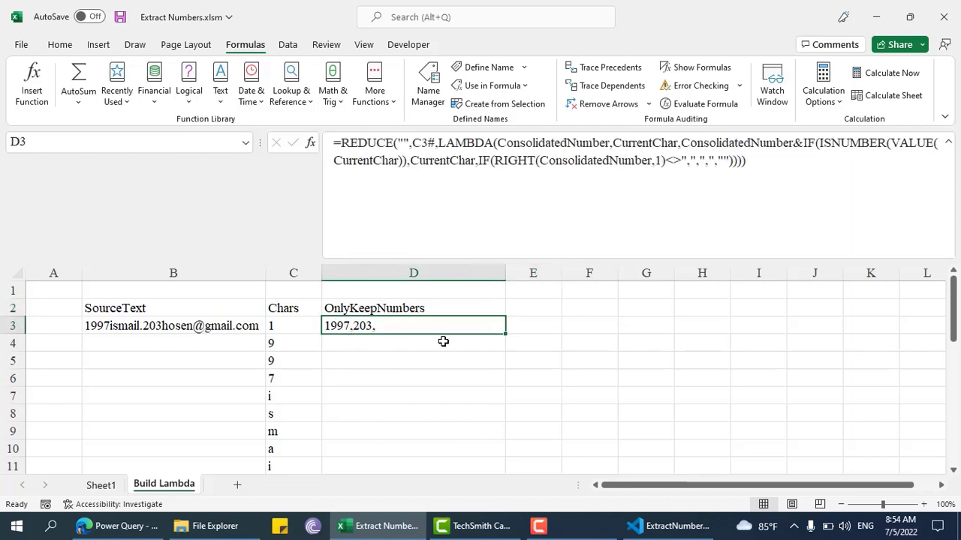
# - Enter the sample XML text <root><child>1997</child></root> in cell E5
pyautogui.click(519, 358)
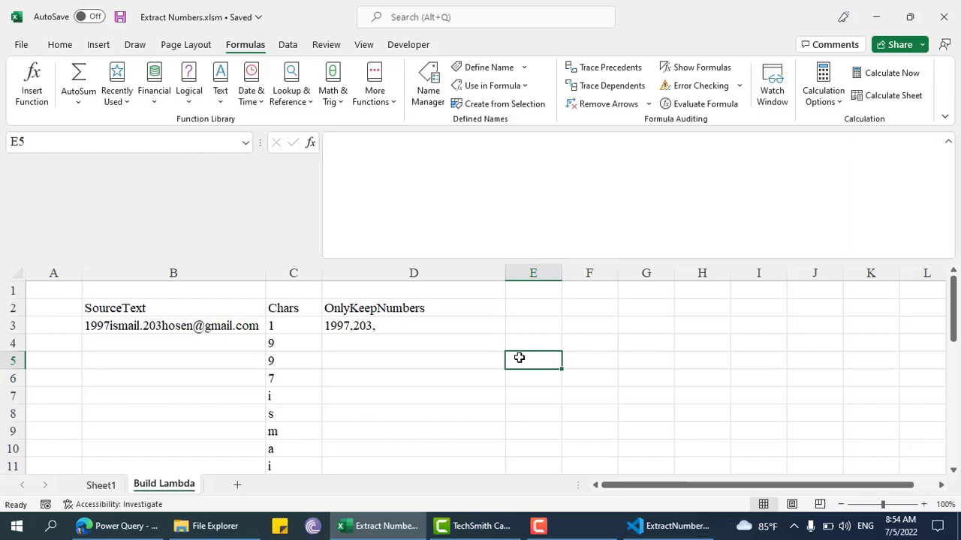
pyautogui.write('<r')
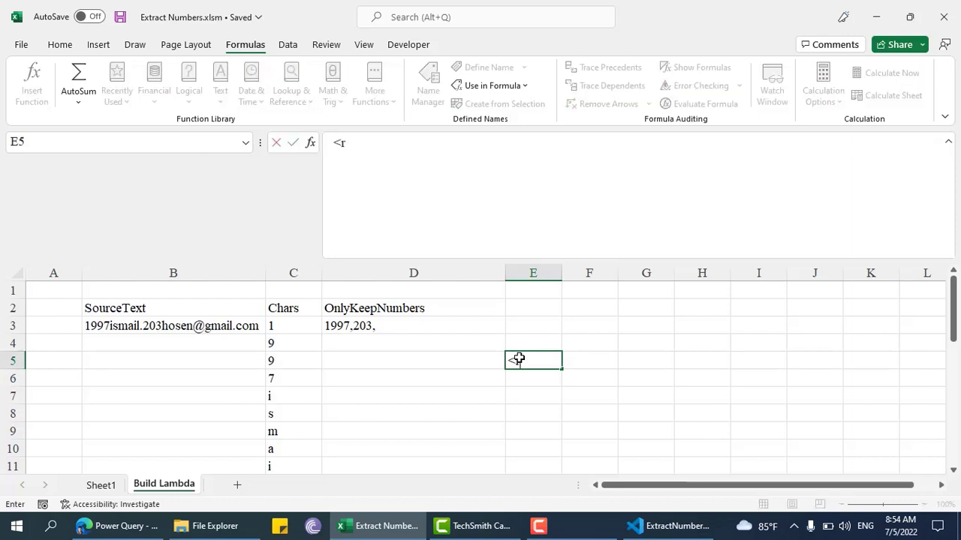
pyautogui.write('oot><child')
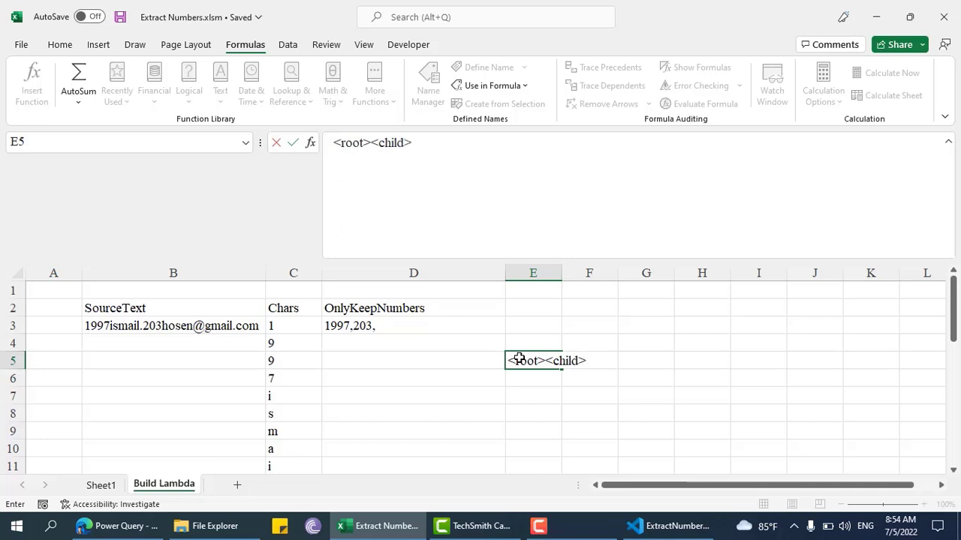
pyautogui.write('>1997</ch')
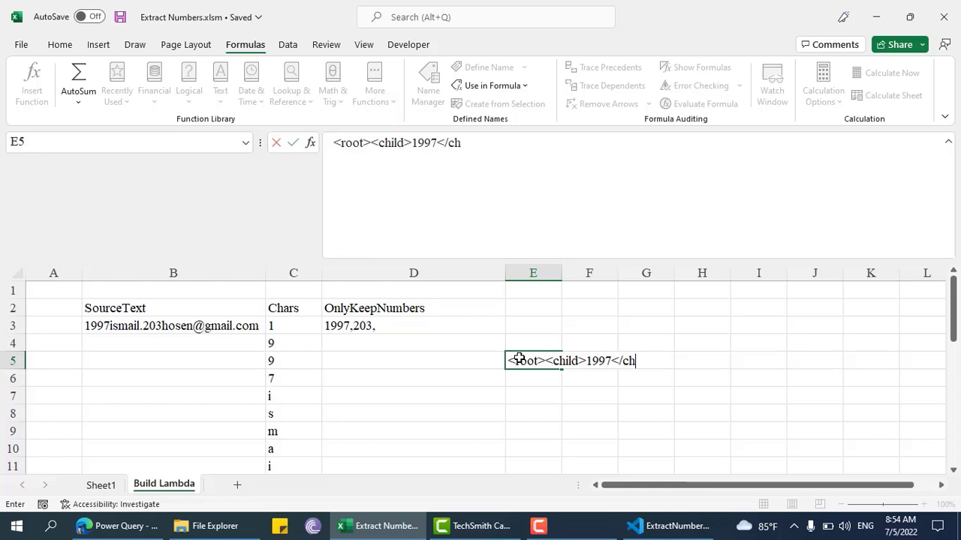
pyautogui.write('ild>')
pyautogui.write('</root>')
pyautogui.click(553, 309)
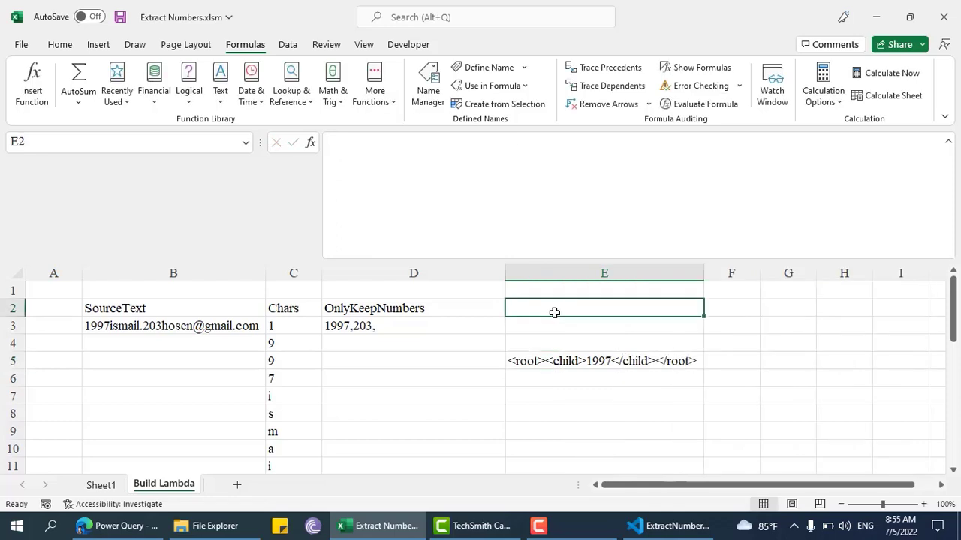
# - Enter =SUBSTITUTE(D3,",","</child></child>") in cell E3 and autofit the width of column E
pyautogui.press('Down')
pyautogui.write('=subs')
pyautogui.press('Tab')
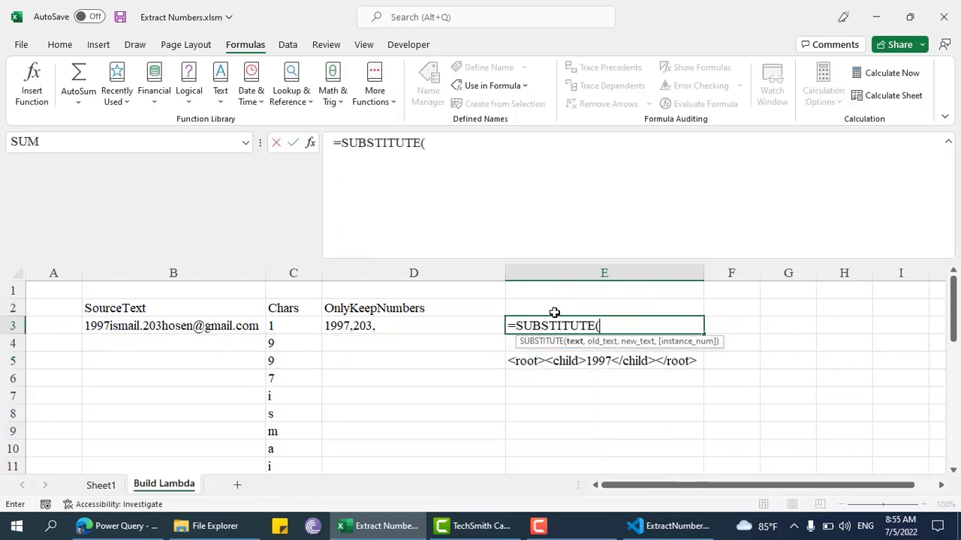
pyautogui.press('Left')
pyautogui.write(',",')
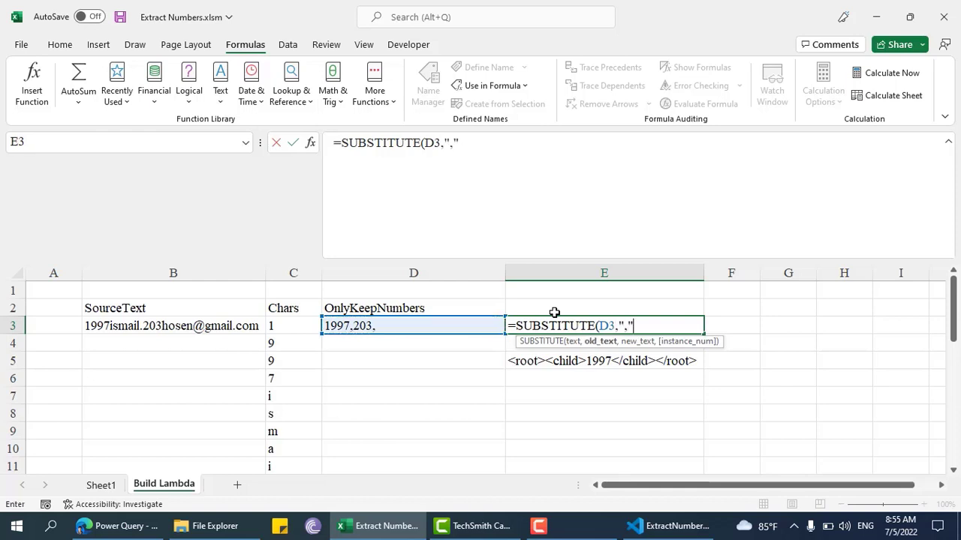
pyautogui.write('","</')
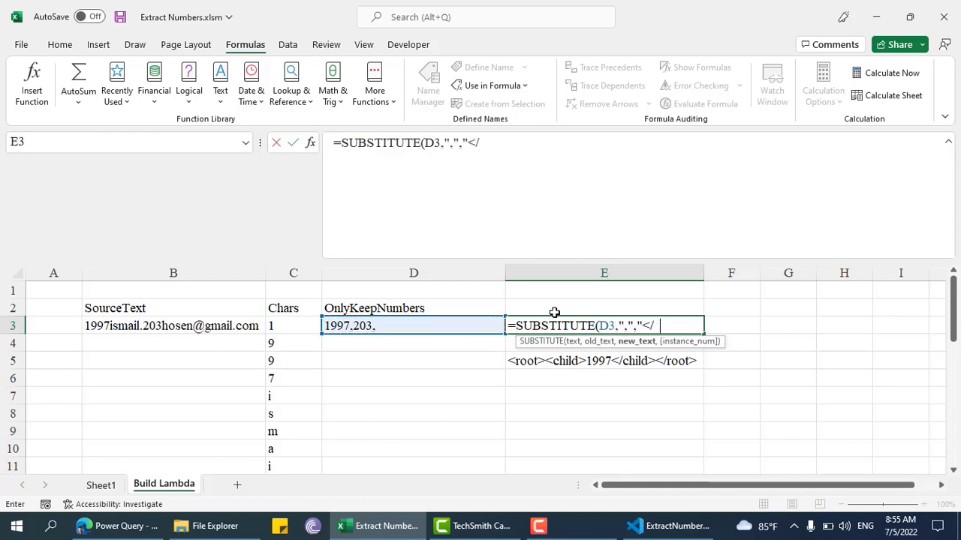
pyautogui.write('child></')
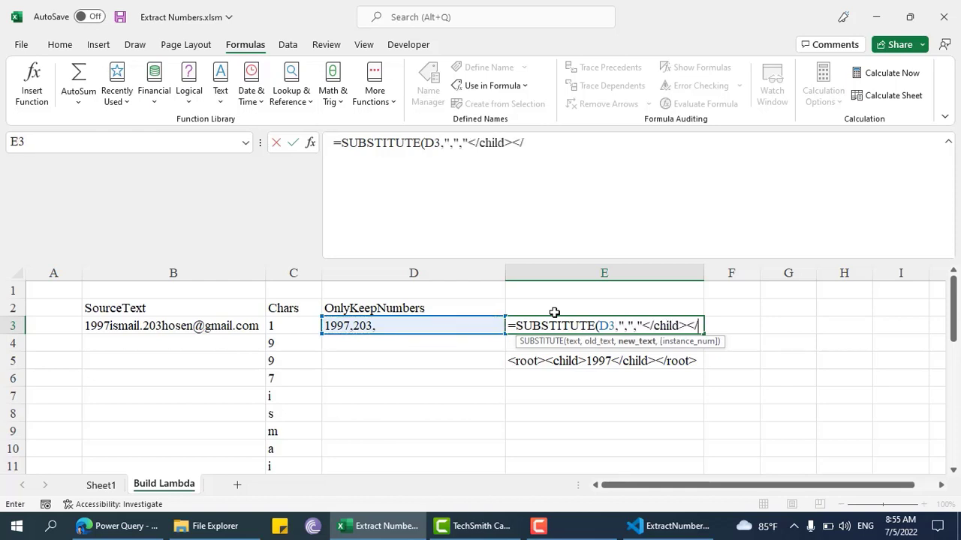
pyautogui.write('child>"')
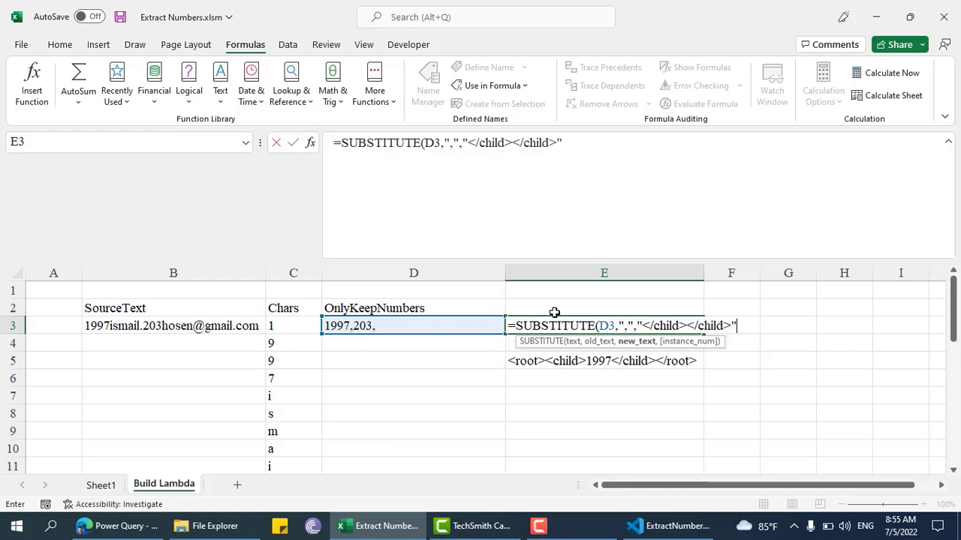
pyautogui.press('Return')
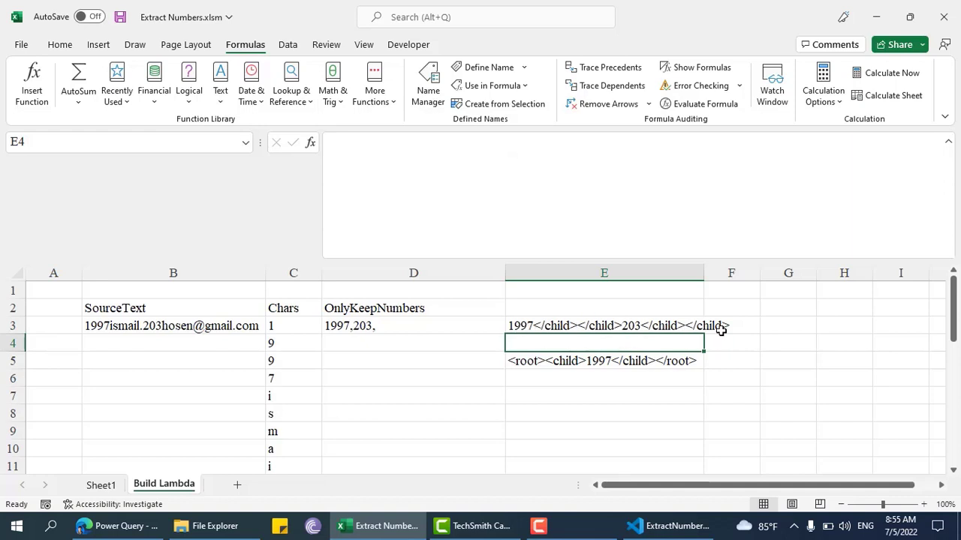
pyautogui.press('Down')
pyautogui.doubleClick(703, 273)
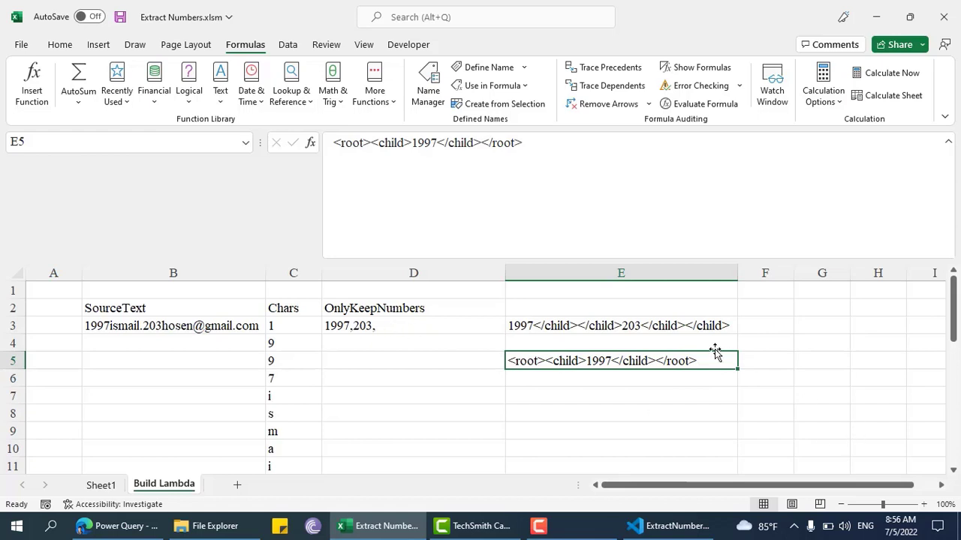
# - Insert "<root>" & in front of the SUBSTITUTE function in the E3 formula
pyautogui.click(533, 324)
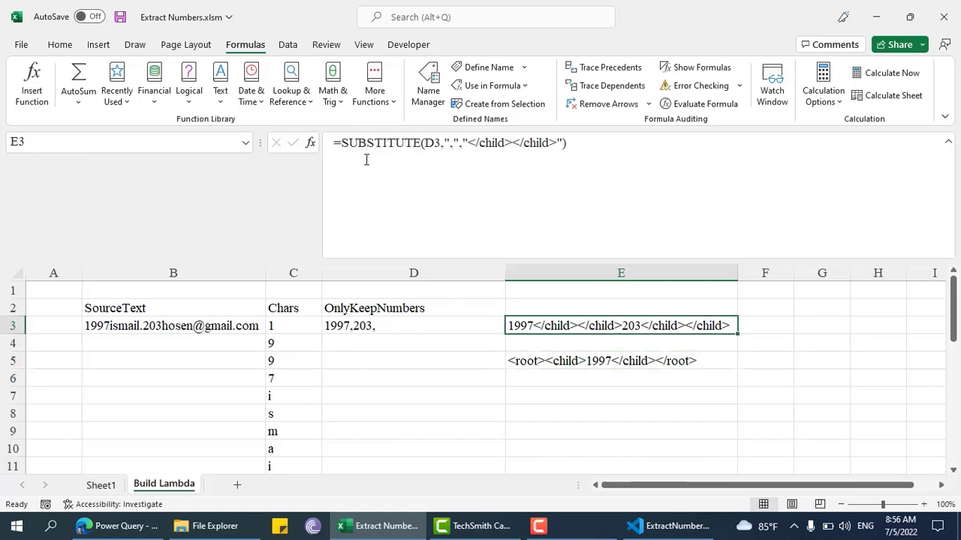
pyautogui.click(342, 142)
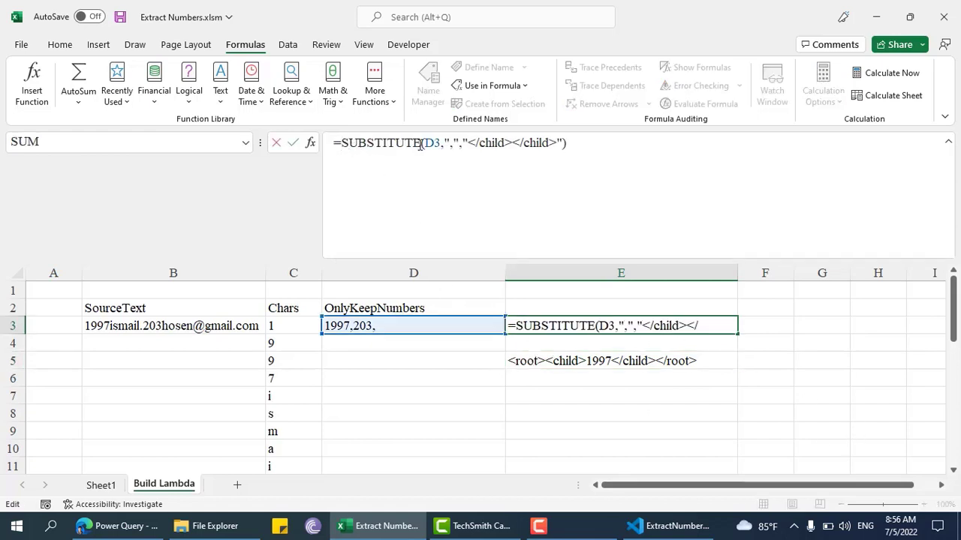
pyautogui.write('"<root>" &')
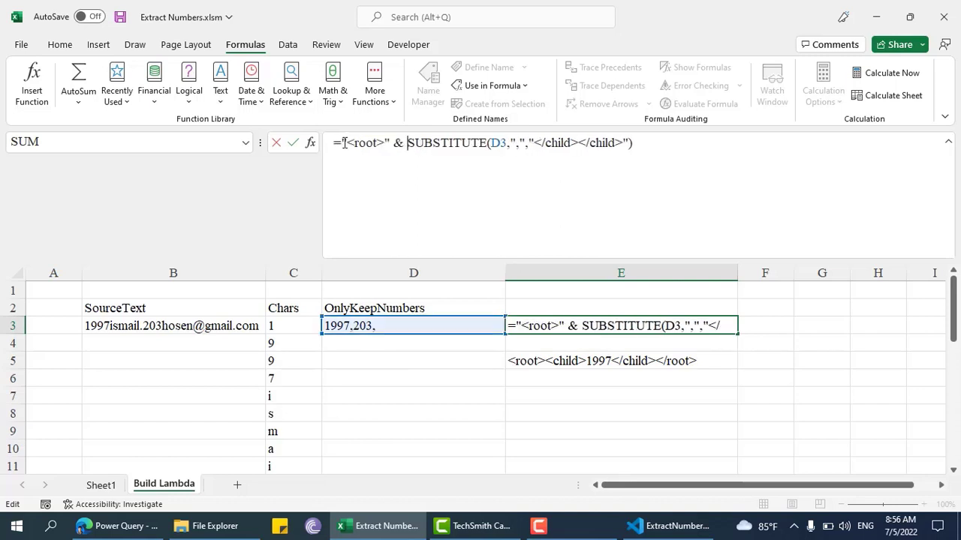
# - Append & "</child></root>" after the SUBSTITUTE function in E3 and autofit column E to the longer text
pyautogui.moveTo(344, 143); pyautogui.dragTo(390, 143)
pyautogui.hotkey('ctrl', 'c')
pyautogui.click(701, 143)
pyautogui.write('&')
pyautogui.hotkey('ctrl', 'v')
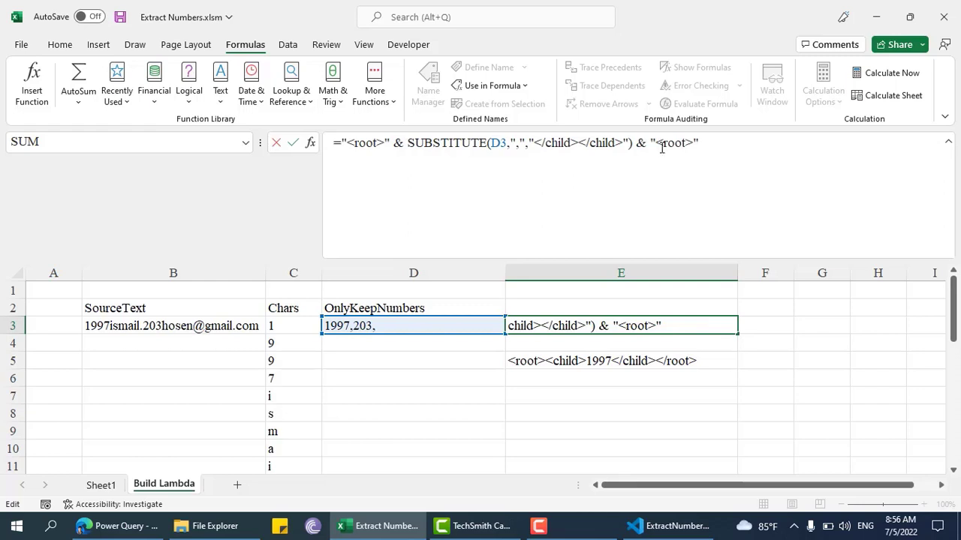
pyautogui.write('/')
pyautogui.press('Return')
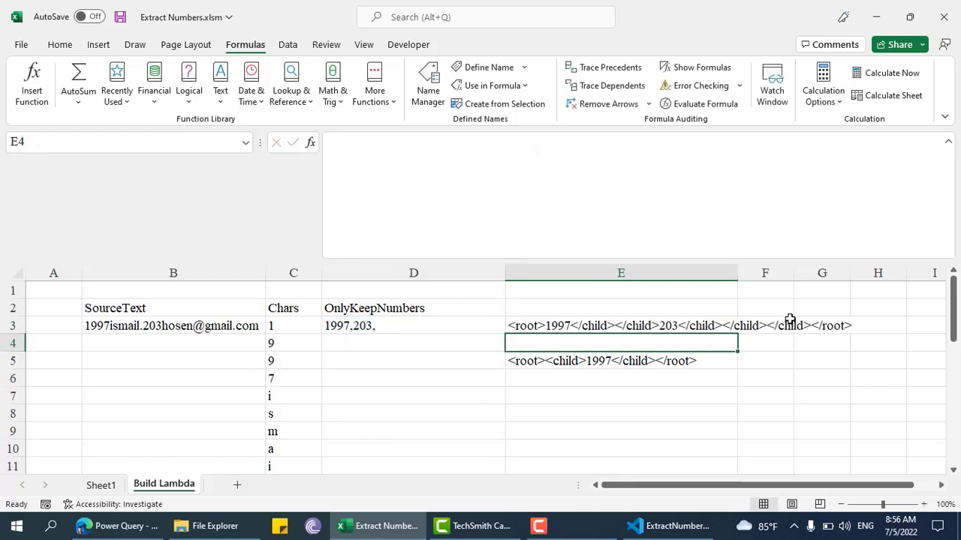
pyautogui.doubleClick(737, 272)
pyautogui.click(646, 361)
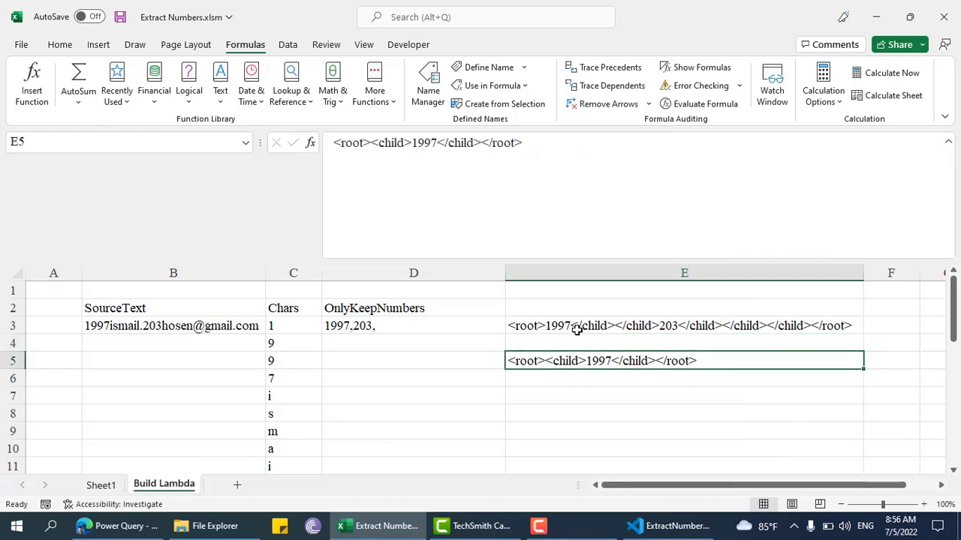
# - Add <child> directly after <root> in the opening text string of the E3 formula
pyautogui.press('Up')
pyautogui.press('Up')
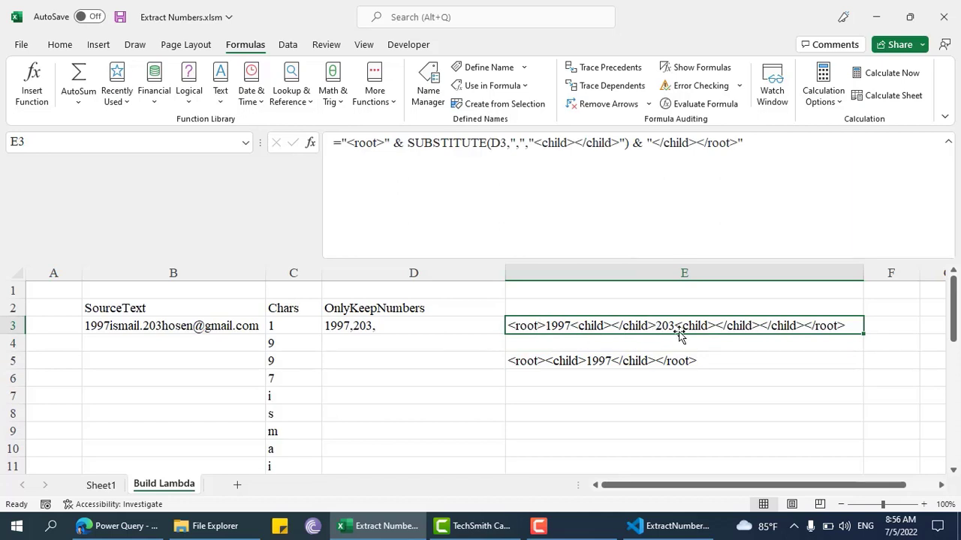
pyautogui.click(390, 145)
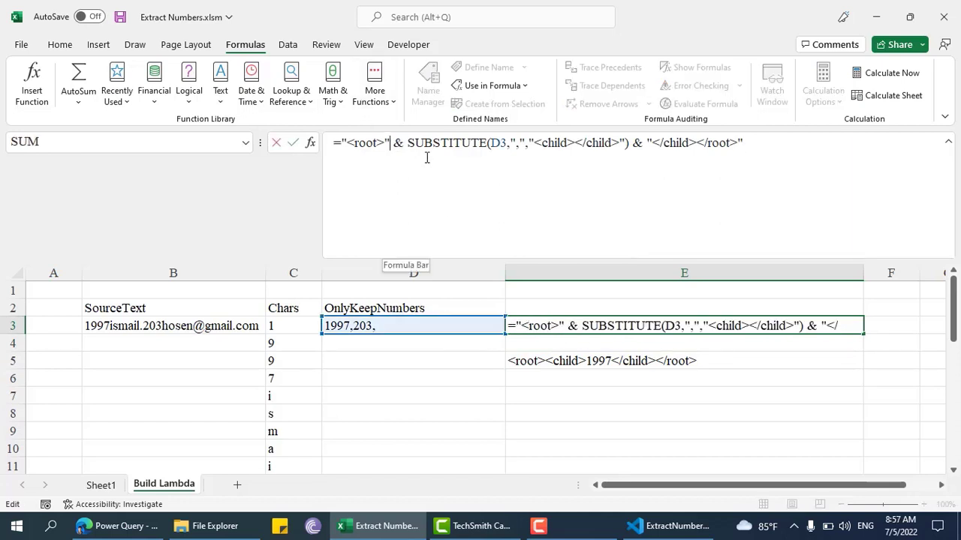
pyautogui.write('<child>')
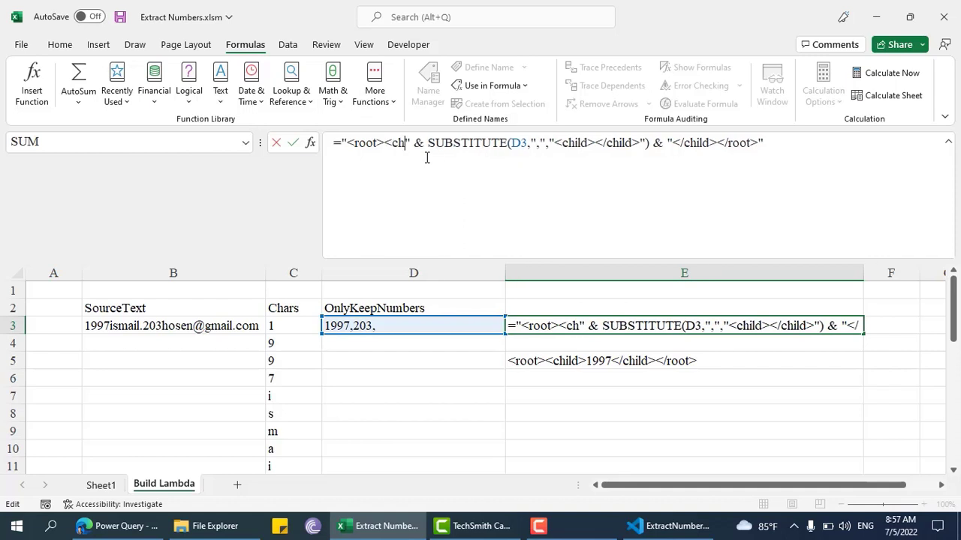
pyautogui.press('Return')
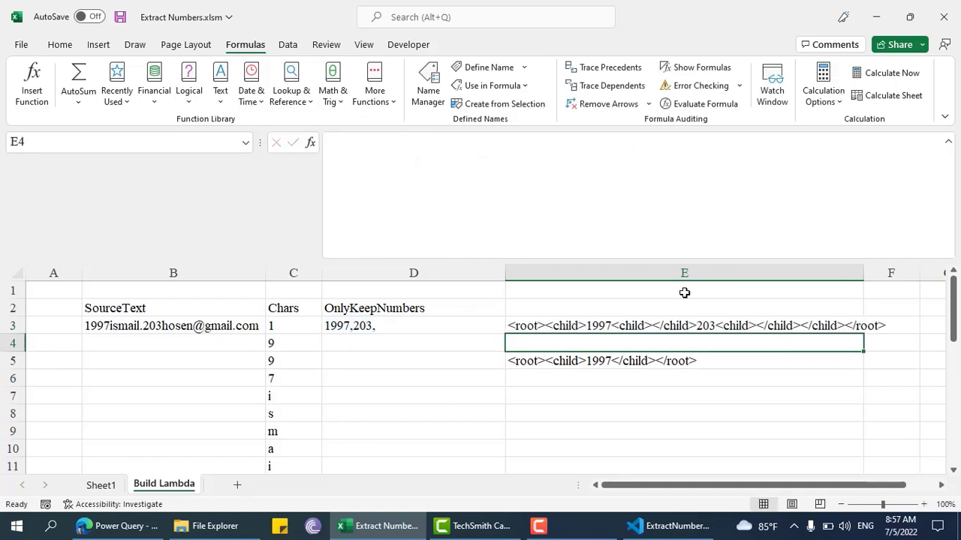
# - Change the SUBSTITUTE replacement text in the E3 formula to "</child><child>"
pyautogui.click(638, 326)
pyautogui.click(658, 150)
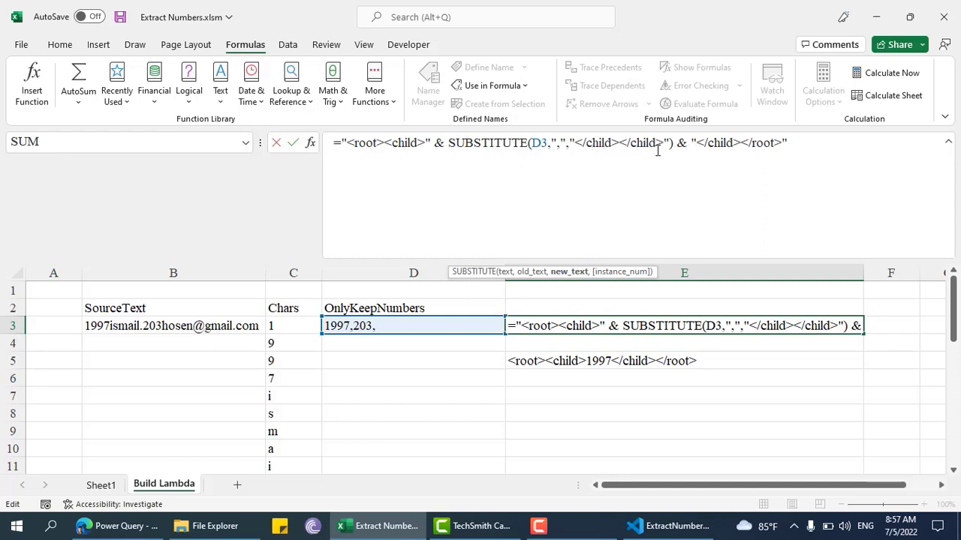
pyautogui.press('BackSpace')
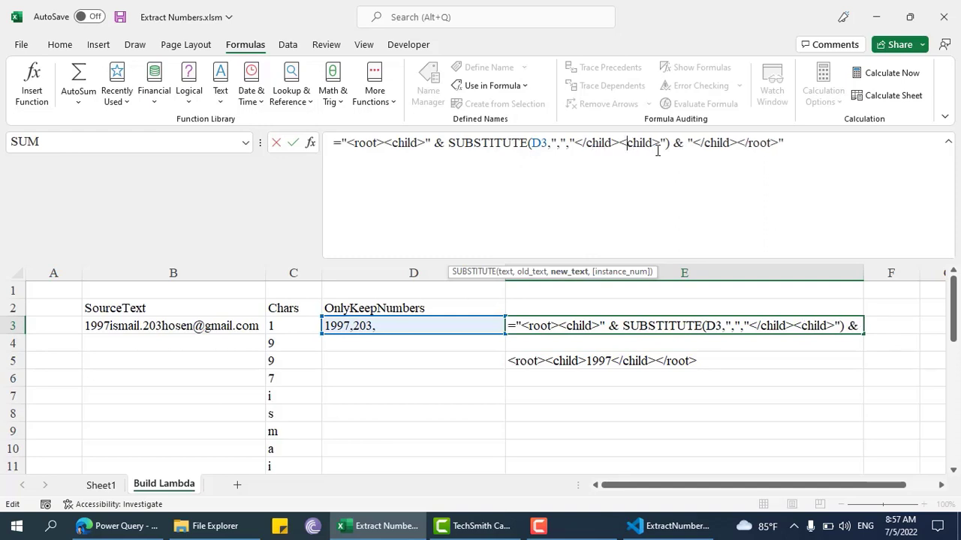
pyautogui.press('Return')
pyautogui.press('Up')
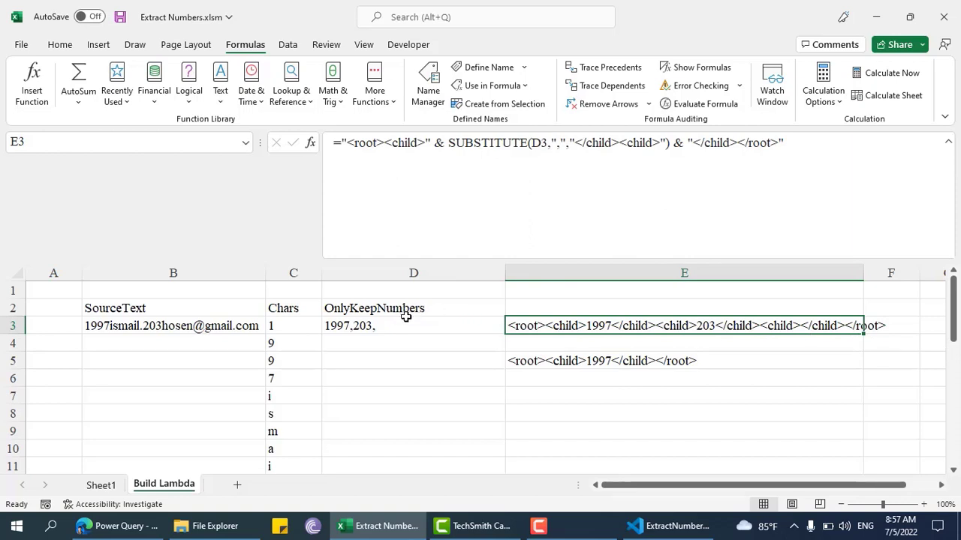
# - Delete the sample XML text from cell E5 and enter the header XML in E2
pyautogui.click(639, 361)
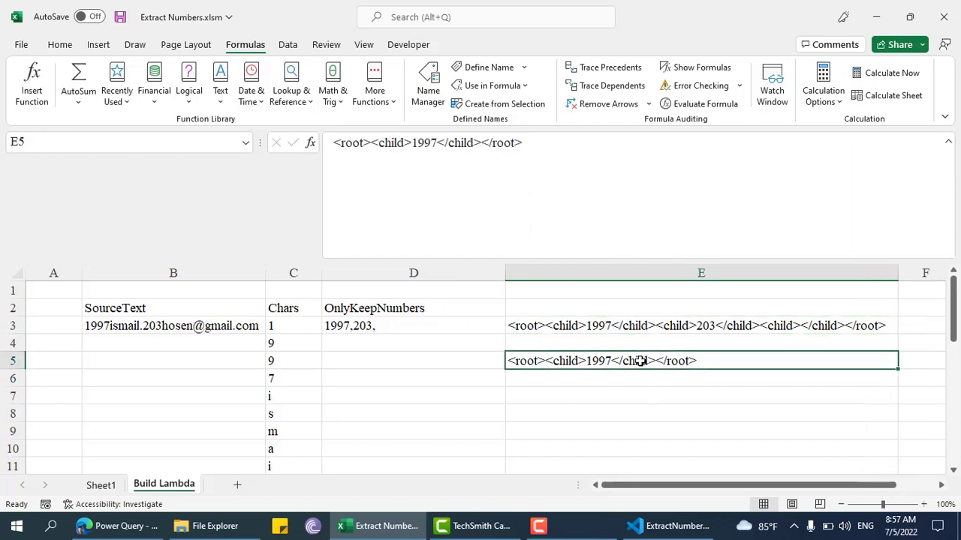
pyautogui.press('Delete')
pyautogui.press('Up')
pyautogui.press('Up')
pyautogui.press('Up')
pyautogui.write('XML')
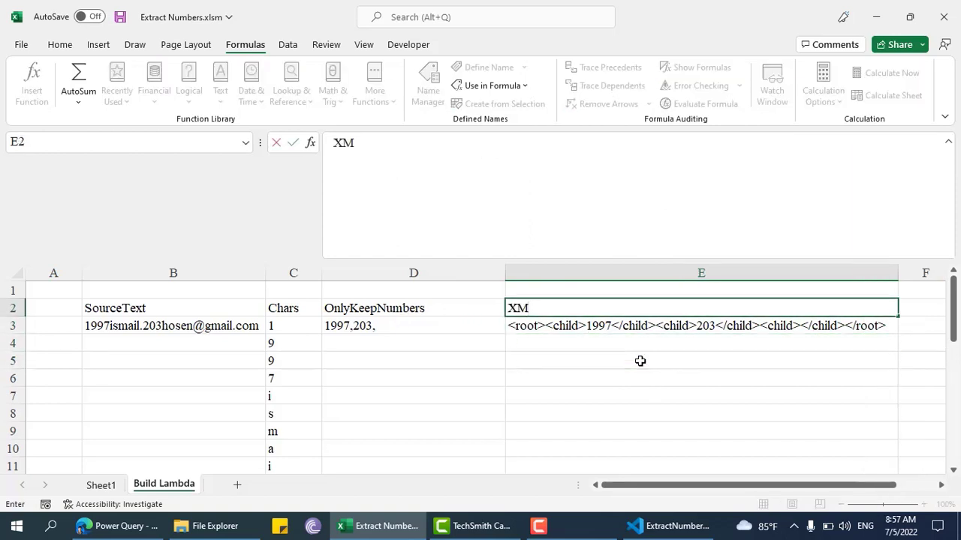
pyautogui.press('Tab')
# - Enter =FILTERXML(E3,"//child") in cell F3, autofit column F and check the split values against the XML
pyautogui.press('Down')
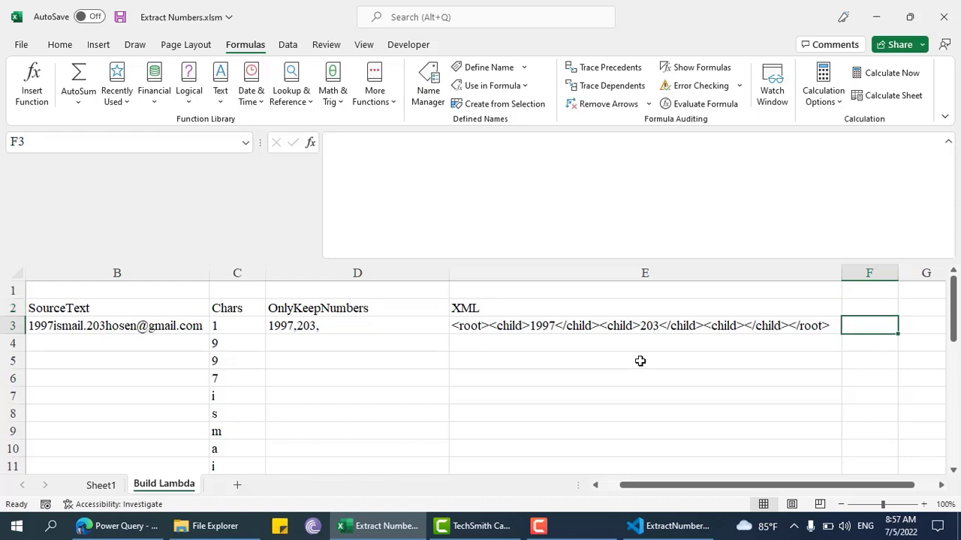
pyautogui.write('=FILT')
pyautogui.write('ERXML(')
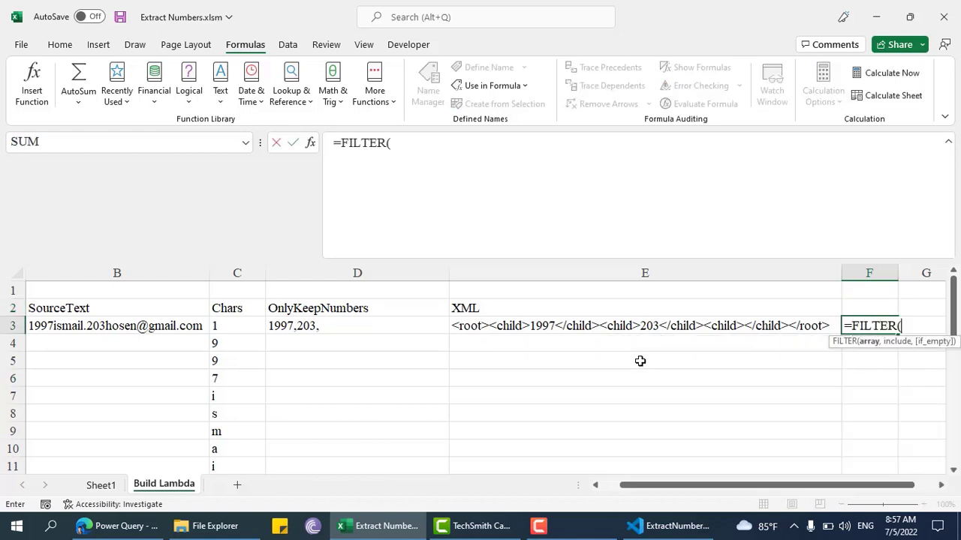
pyautogui.press('Left')
pyautogui.write(',')
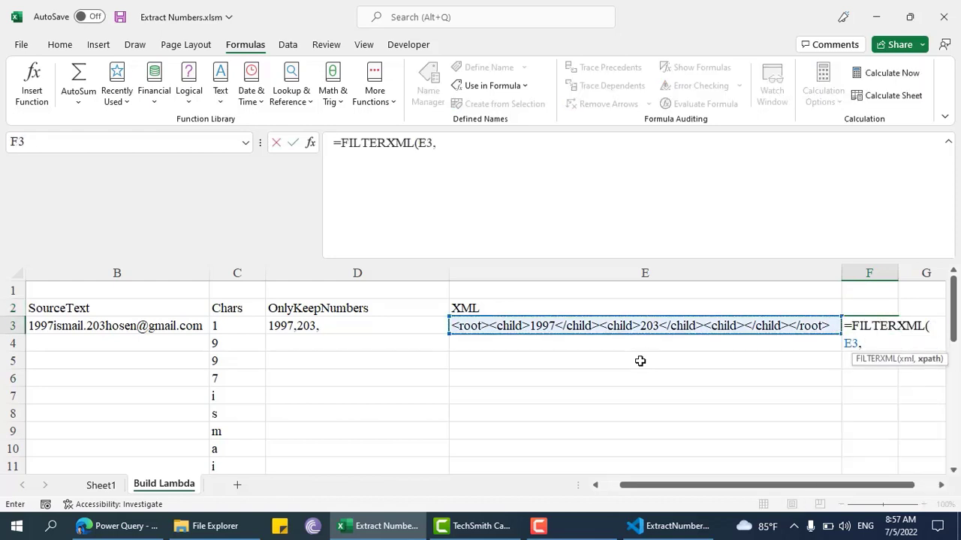
pyautogui.write('"//CHIld"')
pyautogui.press('Return')
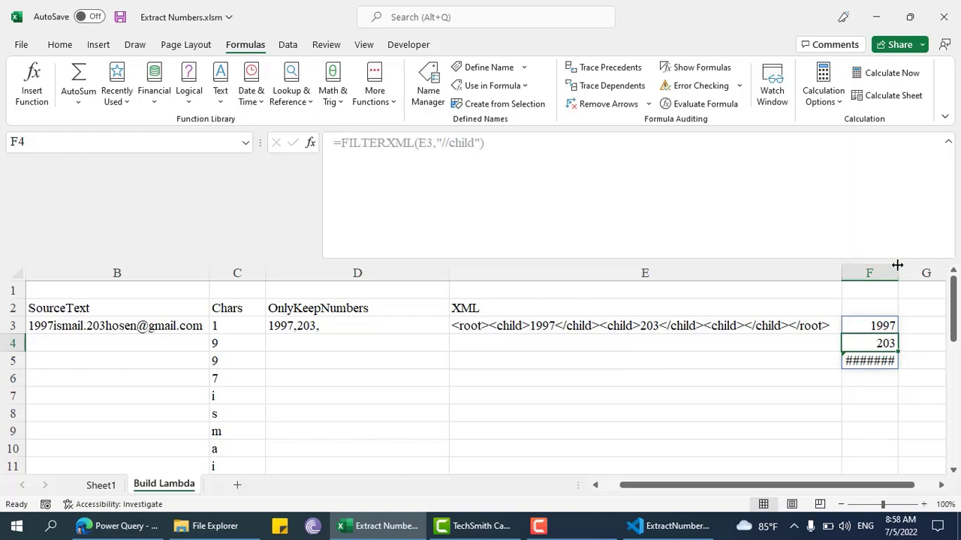
pyautogui.doubleClick(897, 270)
pyautogui.click(875, 326)
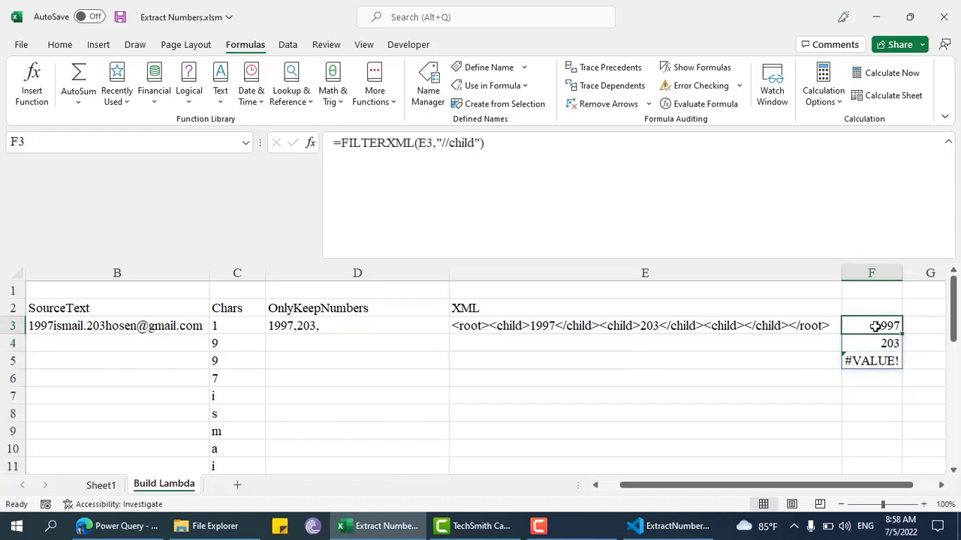
pyautogui.click(878, 342)
pyautogui.click(877, 360)
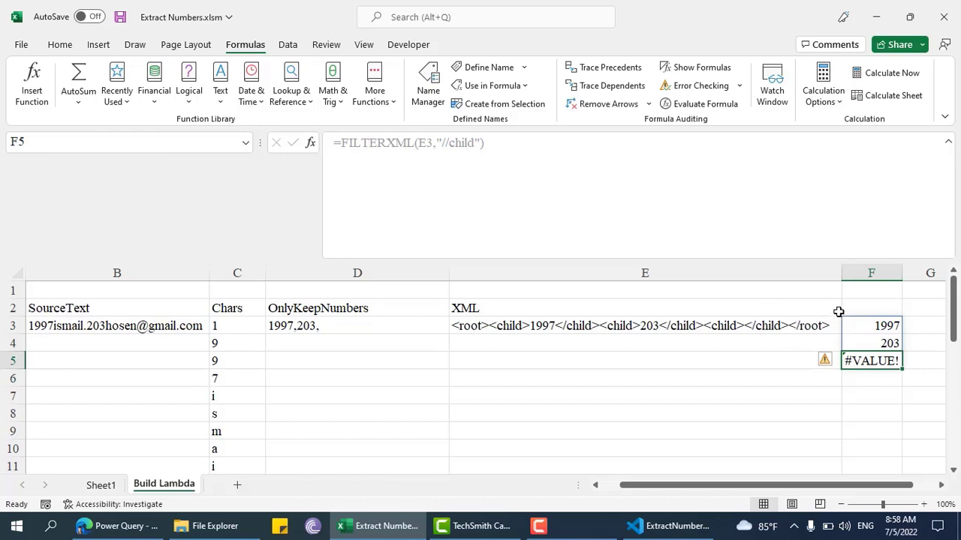
pyautogui.click(769, 327)
# - Enter =FILTER(F3#,ISNUMBER(F3#)) in cell G3 to keep only the numeric values
pyautogui.click(914, 326)
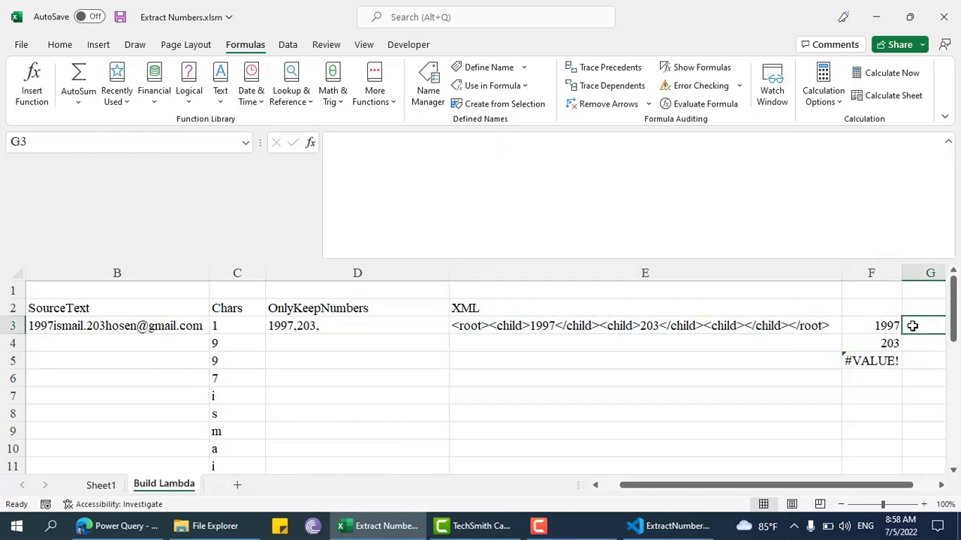
pyautogui.press('Right')
pyautogui.press('Left')
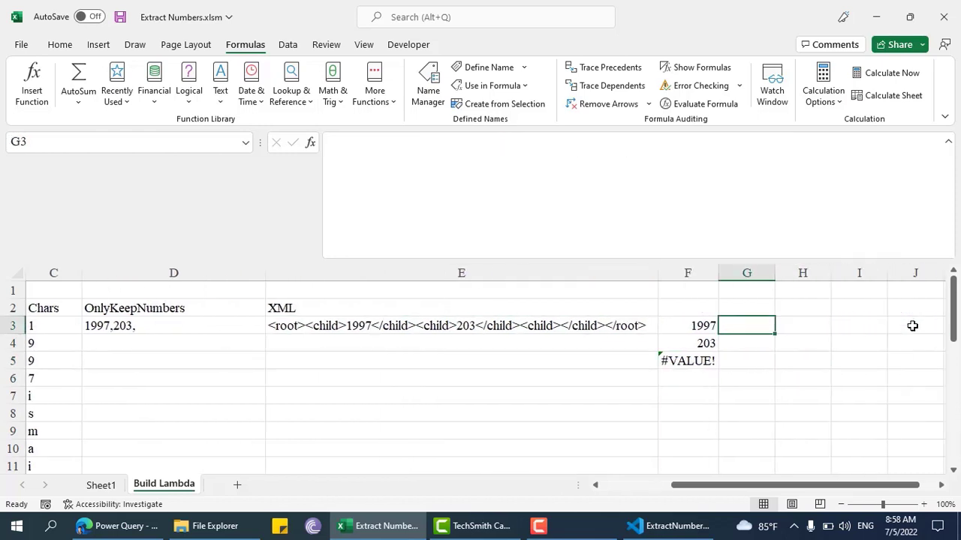
pyautogui.write('=fil')
pyautogui.press('Tab')
pyautogui.press('Left')
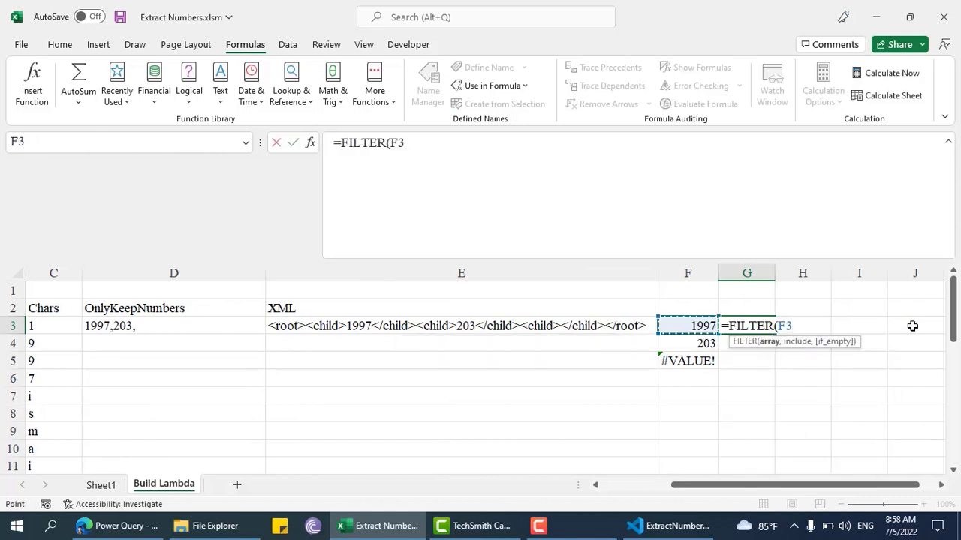
pyautogui.write('#,')
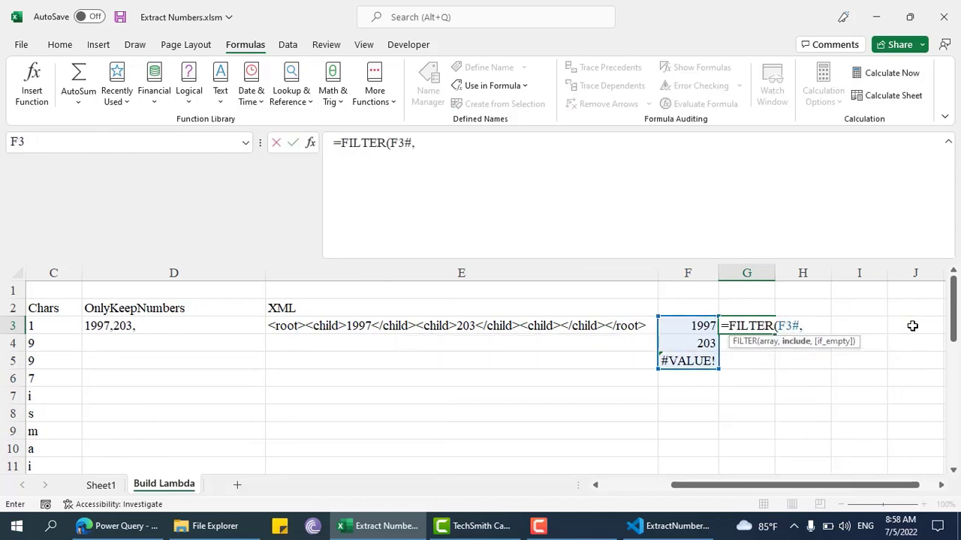
pyautogui.write('isnumber(F3#))')
pyautogui.press('Return')
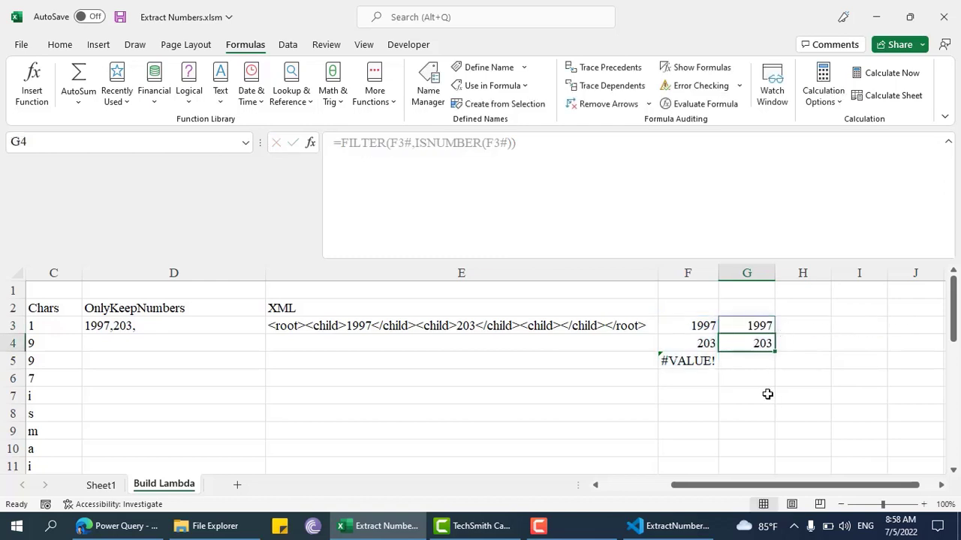
# - Enter the header SplittedNumbers in F2, autofit column F and review the formulas leading to the split values
pyautogui.click(746, 310)
pyautogui.click(704, 314)
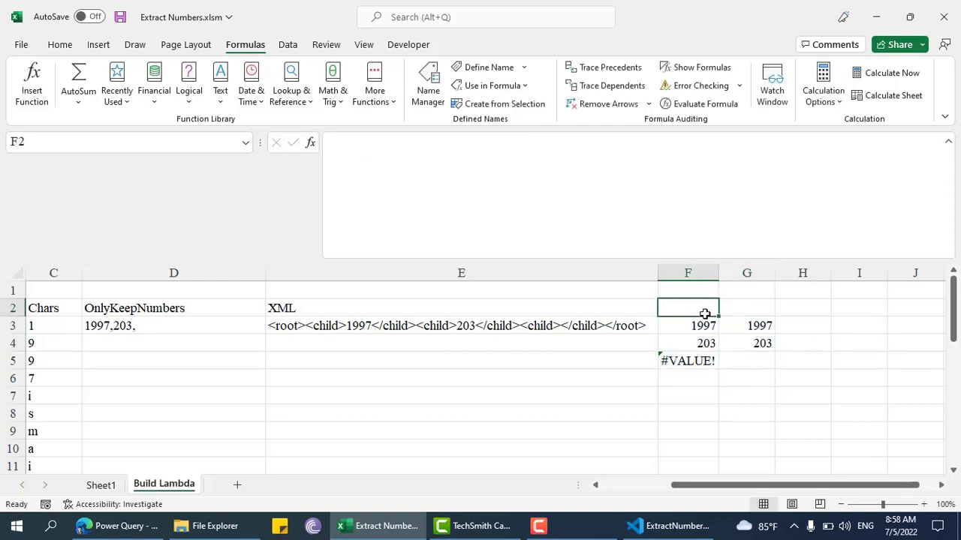
pyautogui.write('S')
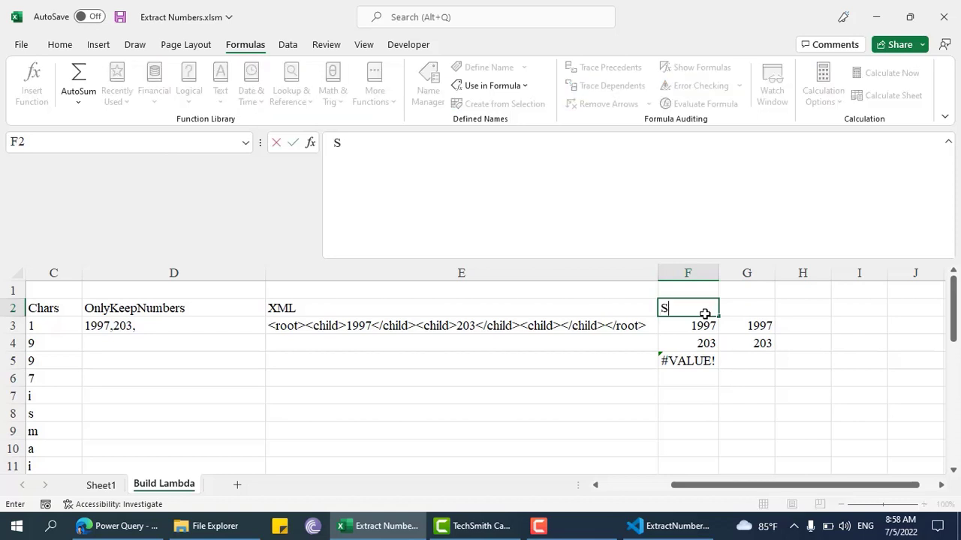
pyautogui.write('plittedNumbers')
pyautogui.press('Tab')
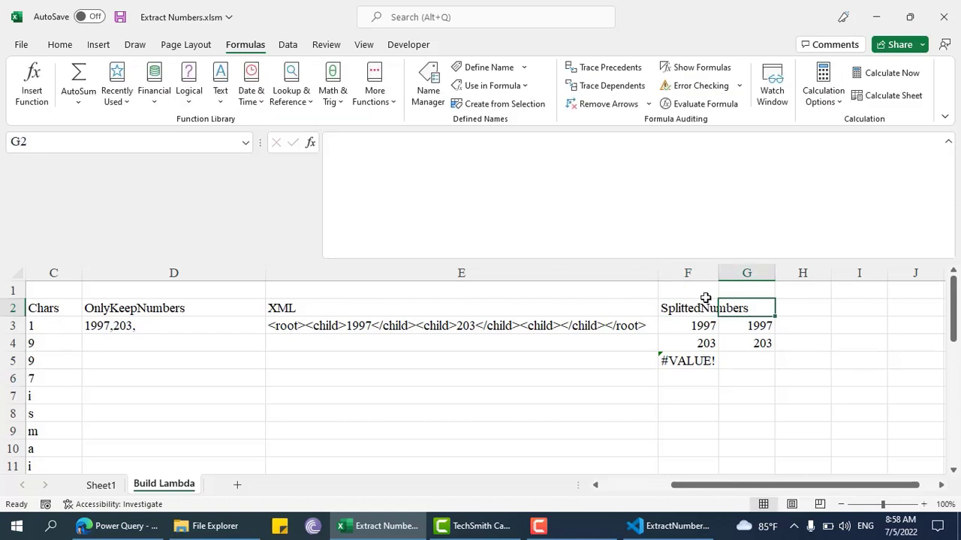
pyautogui.doubleClick(718, 265)
pyautogui.click(743, 325)
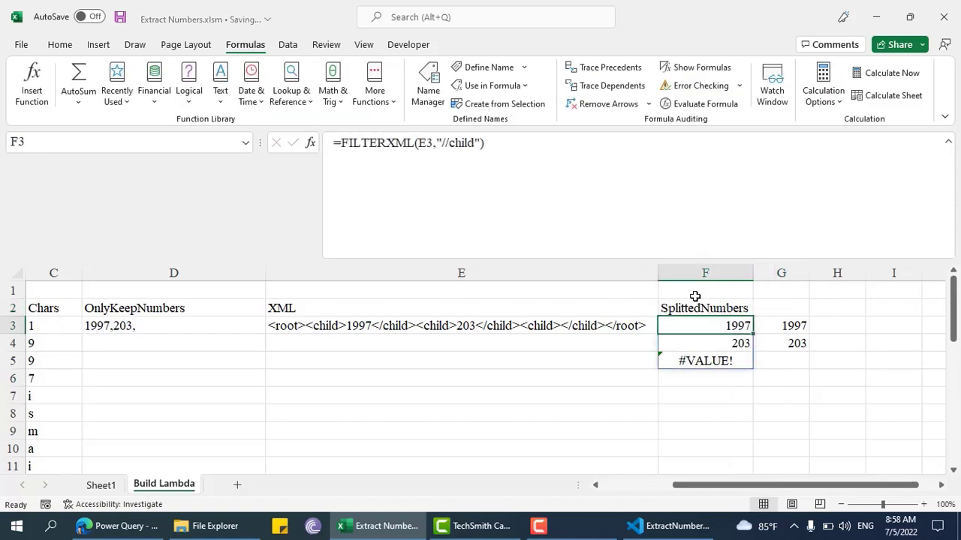
pyautogui.click(439, 311)
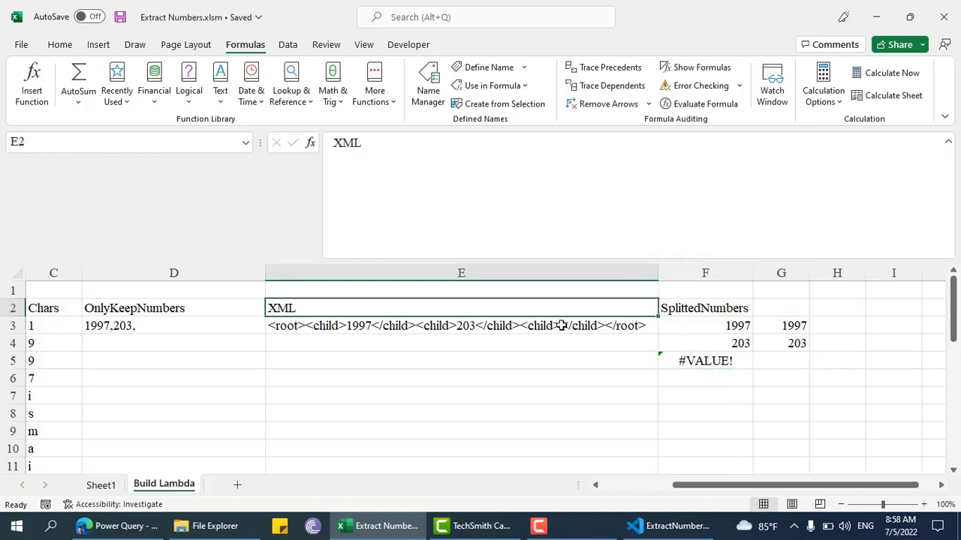
pyautogui.click(161, 327)
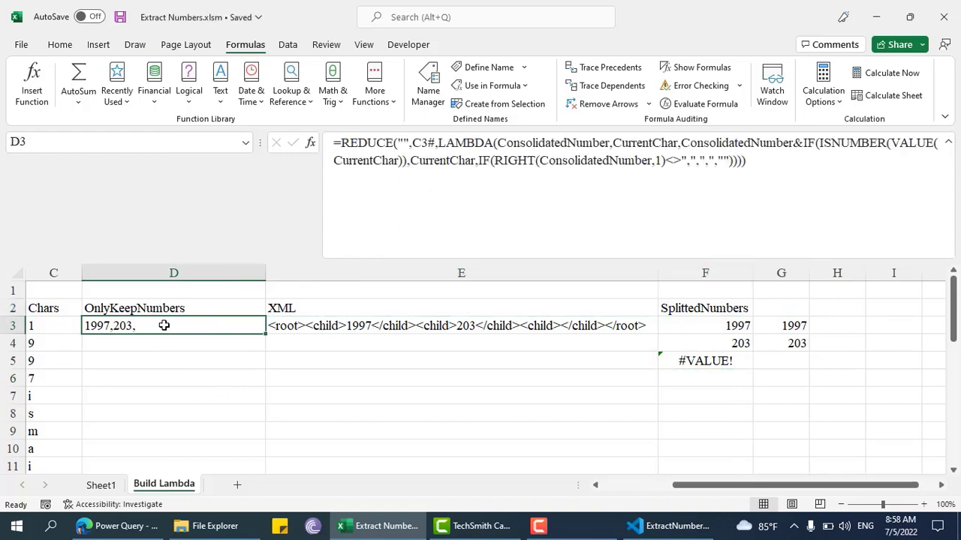
pyautogui.click(680, 362)
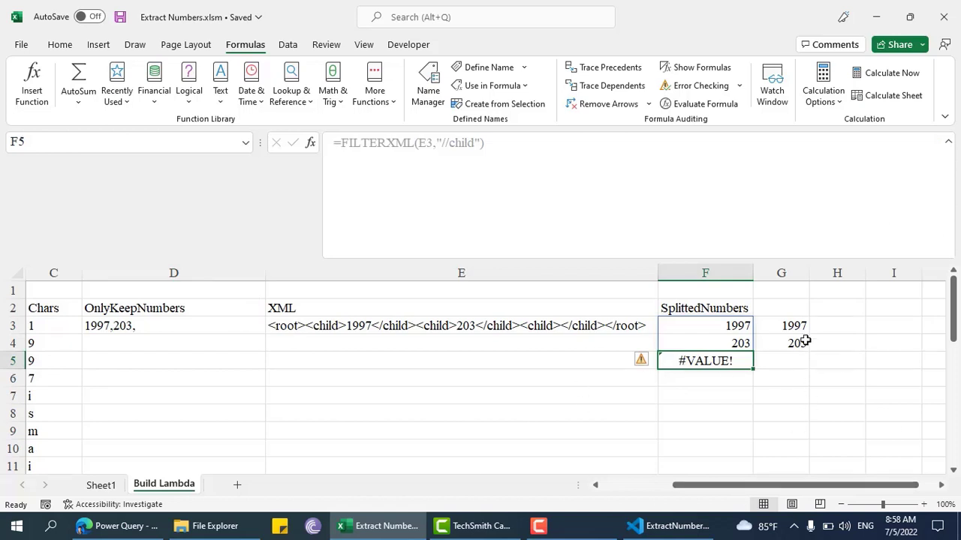
# - Remove 203 from the source text in B3 and check the filtered output in G3
pyautogui.click(784, 307)
pyautogui.press('Left')
pyautogui.press('Left')
pyautogui.press('Left')
pyautogui.press('Left')
pyautogui.press('Left')
pyautogui.press('Left')
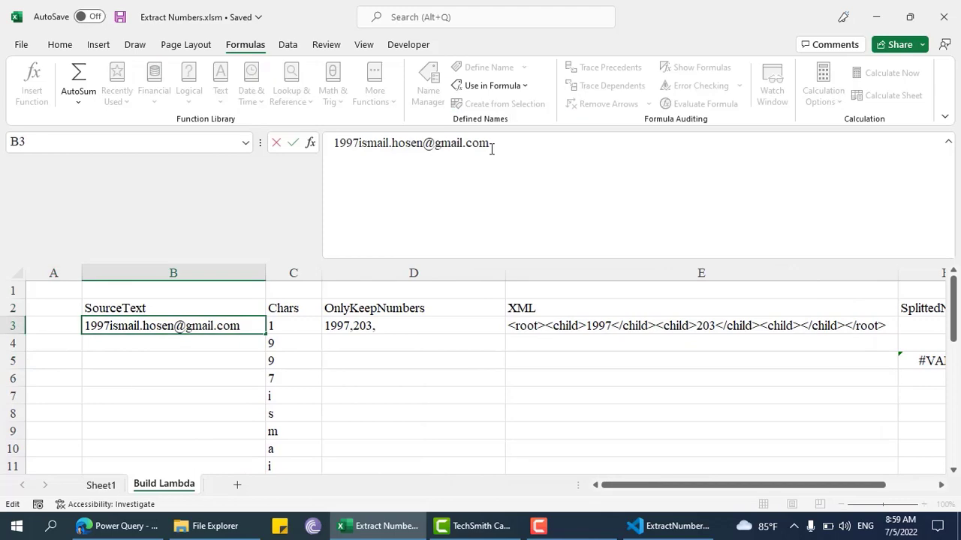
pyautogui.press('Return')
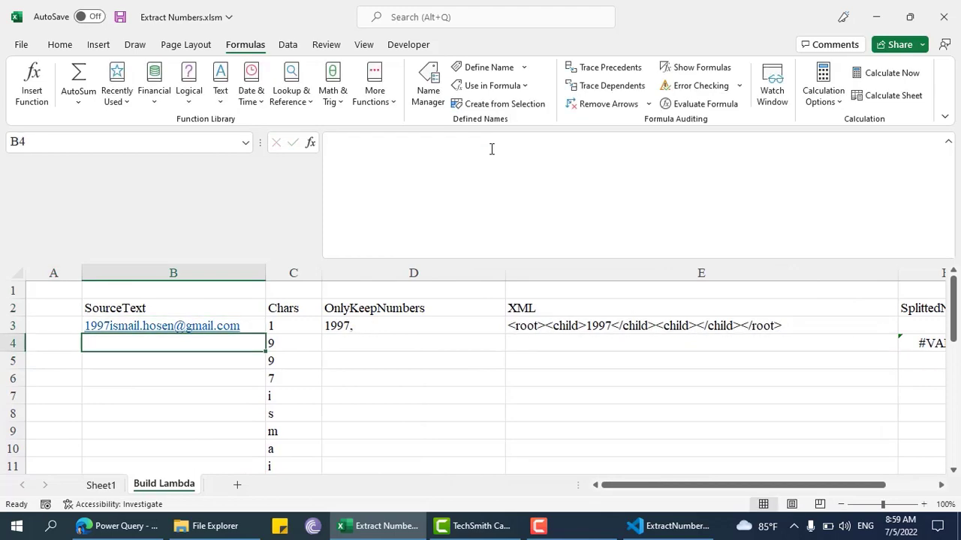
pyautogui.press('Up')
pyautogui.press('Right')
pyautogui.press('Right')
pyautogui.press('Right')
pyautogui.press('Right')
pyautogui.press('Right')
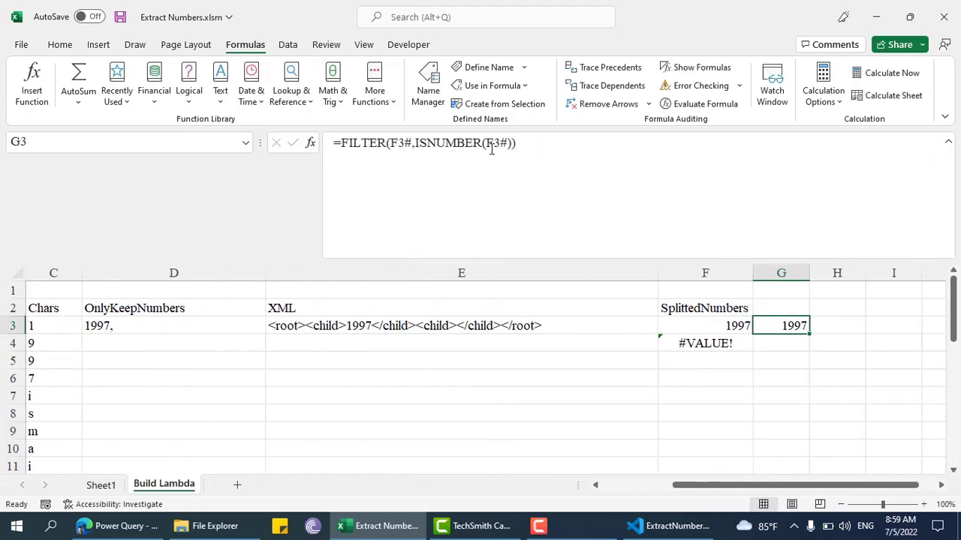
# - Remove the leading 1997 from the source text in B3 so that it contains no digits
pyautogui.press('Left')
pyautogui.press('Left')
pyautogui.press('Left')
pyautogui.press('Left')
pyautogui.press('Left')
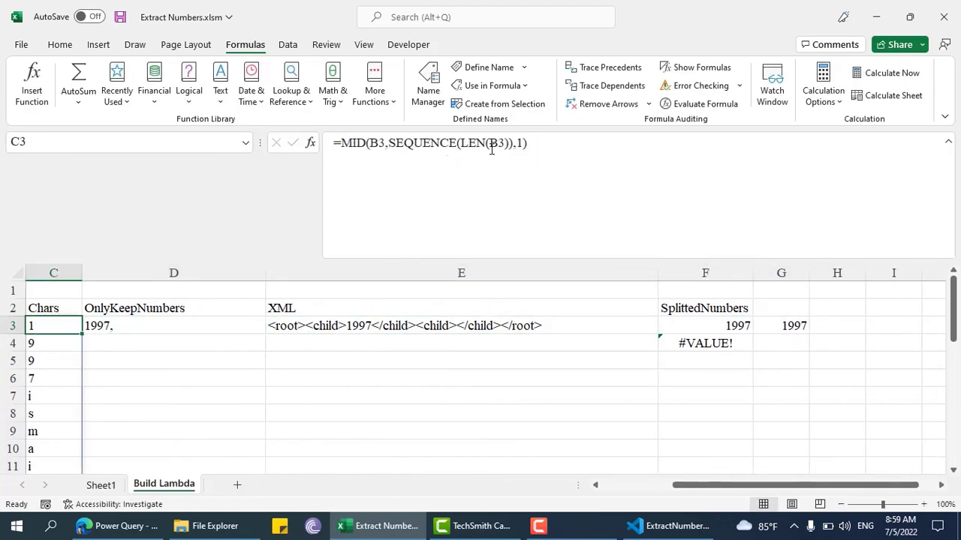
pyautogui.click(361, 142)
pyautogui.press('BackSpace')
pyautogui.press('BackSpace')
pyautogui.press('BackSpace')
pyautogui.press('BackSpace')
pyautogui.press('Return')
pyautogui.press('Up')
# - Examine how the formulas in C3 through G3 handle source text without numbers, especially FILTERXML and FILTER
pyautogui.press('Right')
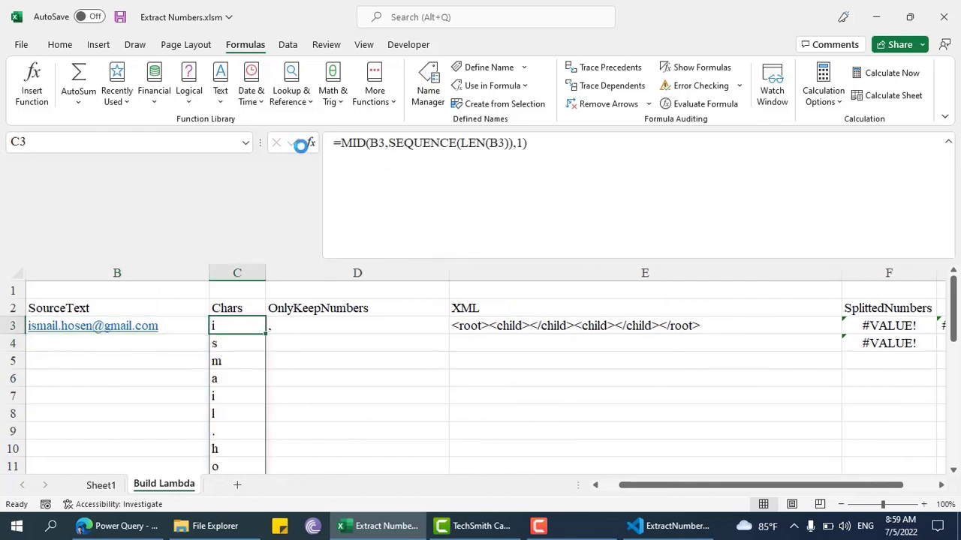
pyautogui.press('Right')
pyautogui.press('Right')
pyautogui.press('Right')
pyautogui.press('Right')
pyautogui.press('Right')
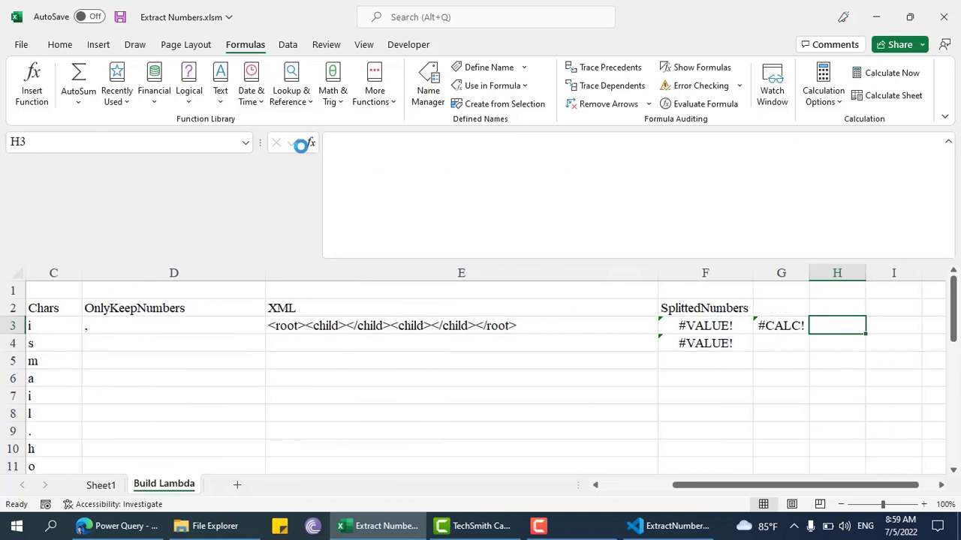
pyautogui.press('Left')
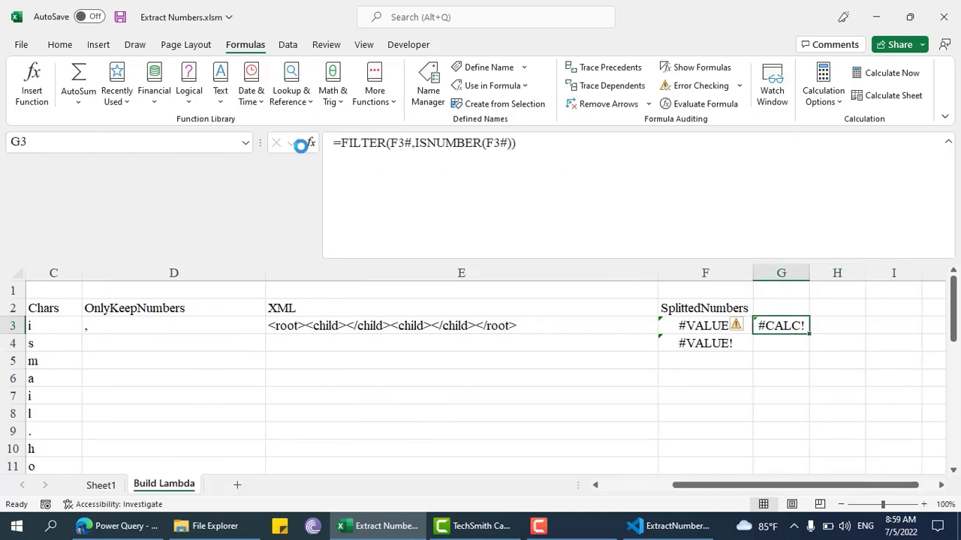
pyautogui.press('Left')
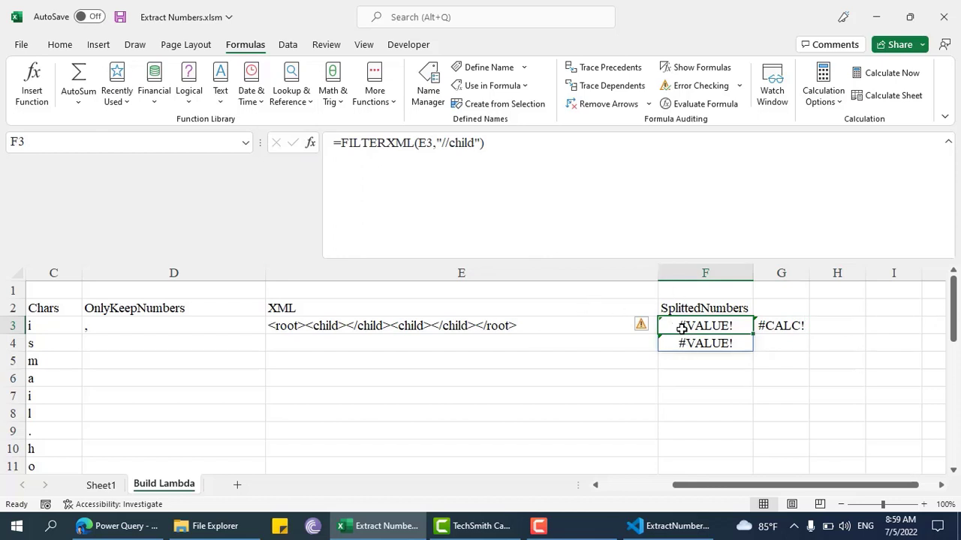
# - Wrap the FILTER formula in G3 in IFERROR with an empty string "" as the fallback
pyautogui.click(767, 326)
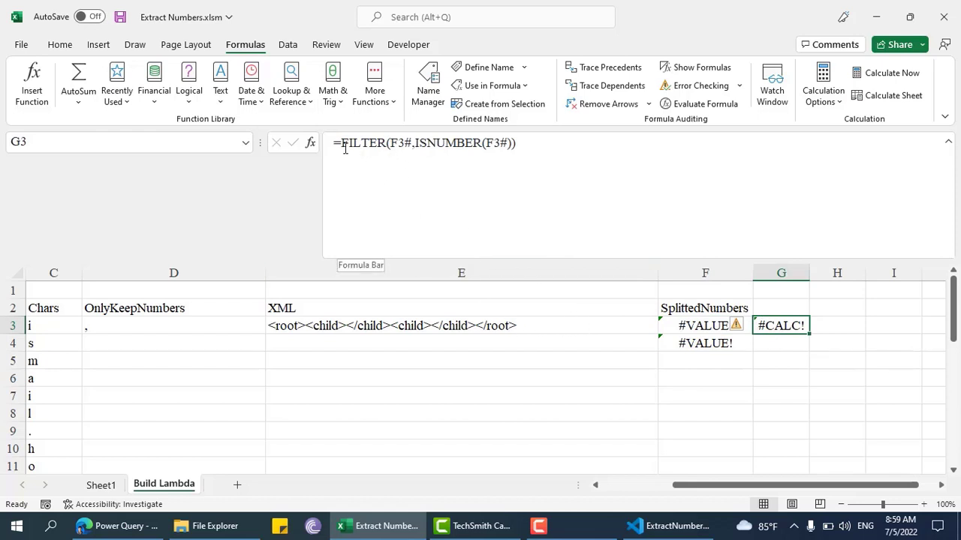
pyautogui.click(375, 157)
pyautogui.write('IFERROR(')
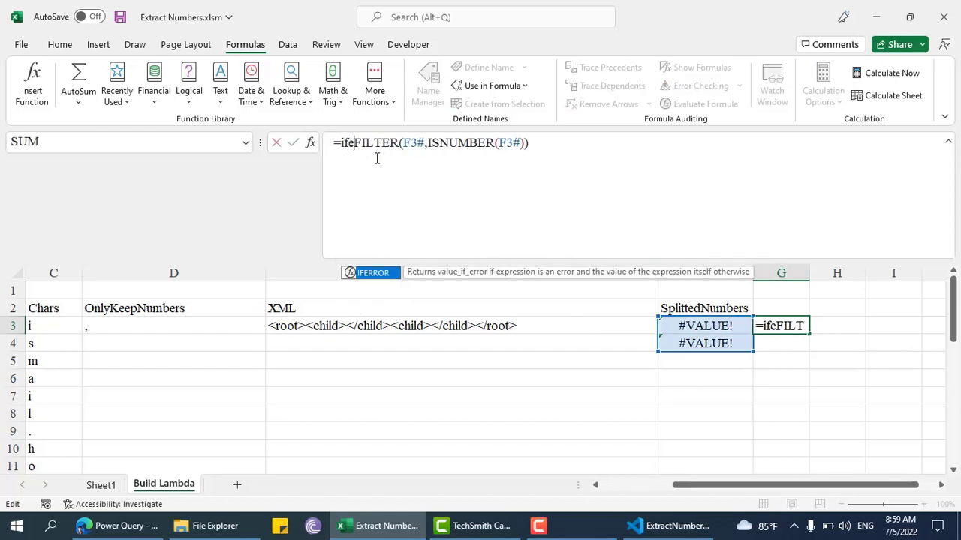
pyautogui.click(606, 149)
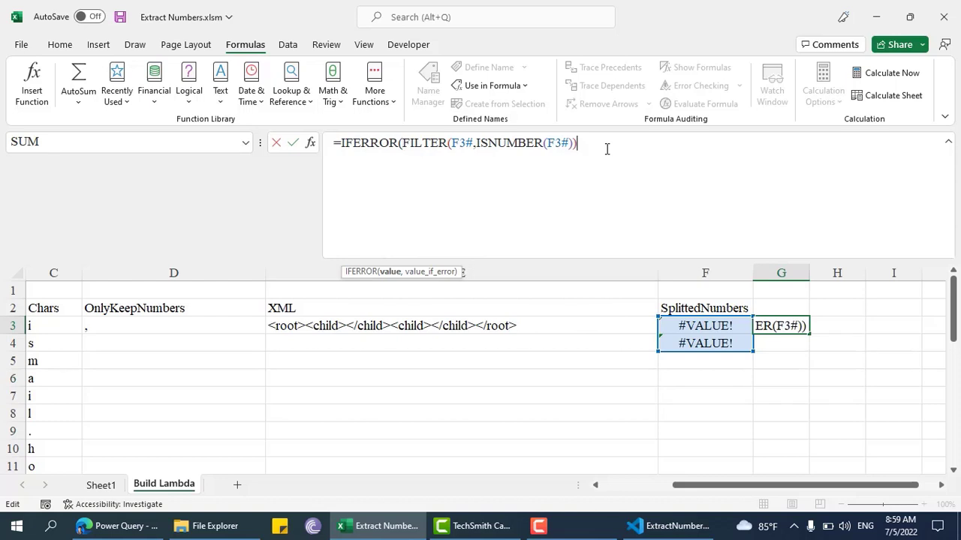
pyautogui.write(',')
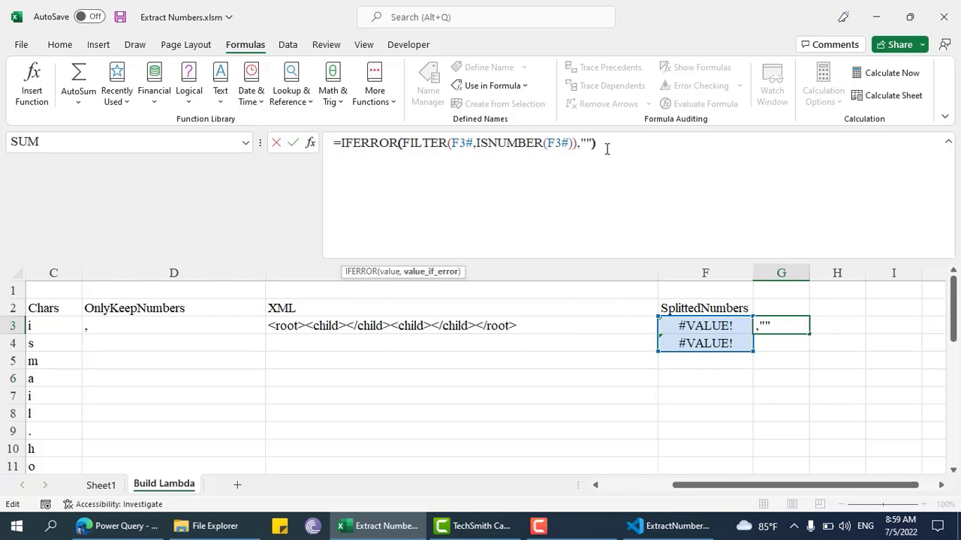
pyautogui.write('"")')
pyautogui.press('Return')
pyautogui.click(849, 322)
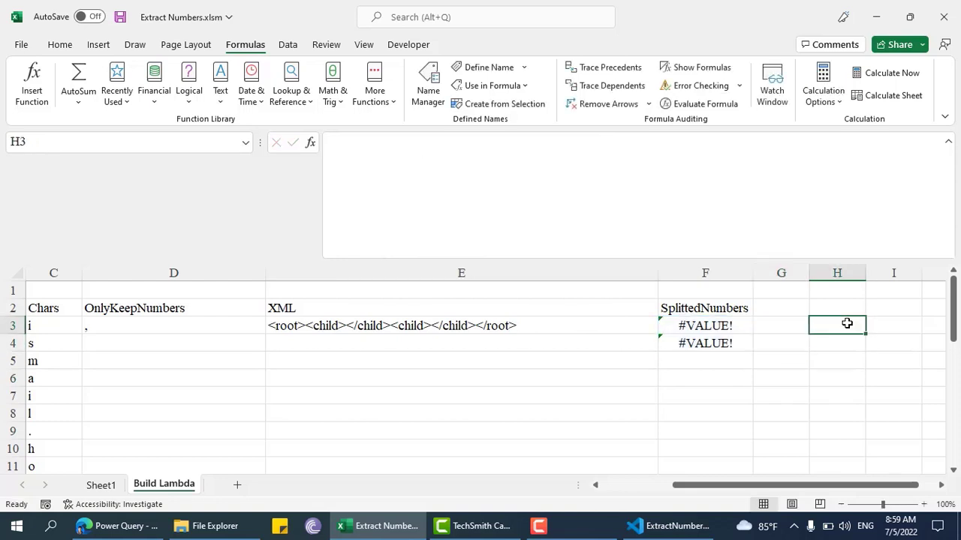
pyautogui.click(787, 324)
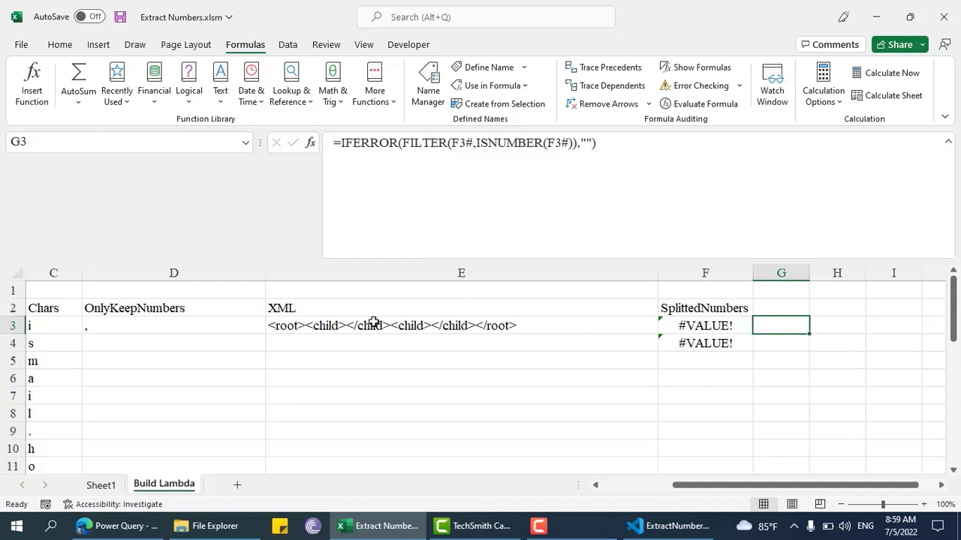
# - Insert 1997 at the start of the source text in B3
pyautogui.press('Left')
pyautogui.press('Left')
pyautogui.press('Left')
pyautogui.press('Left')
pyautogui.press('Left')
pyautogui.press('Left')
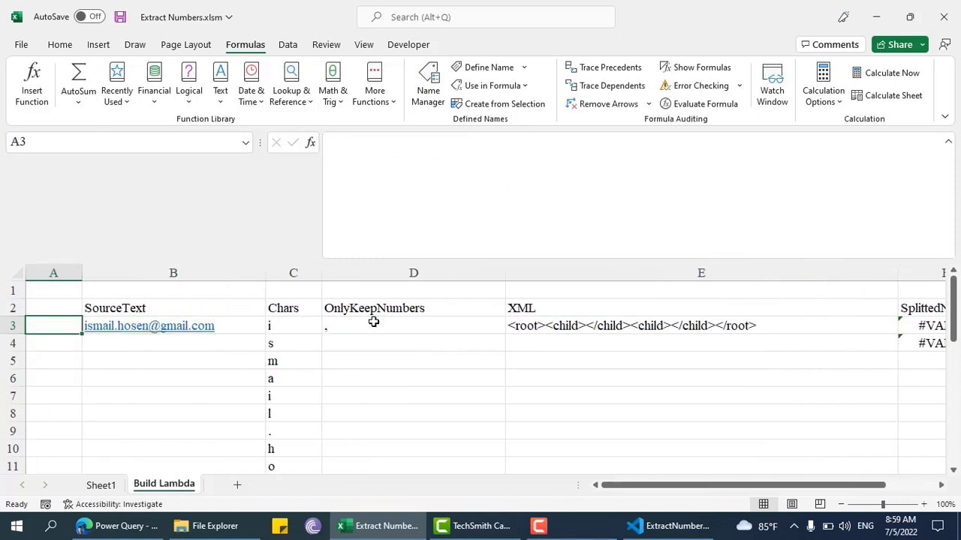
pyautogui.press('Right')
pyautogui.click(335, 147)
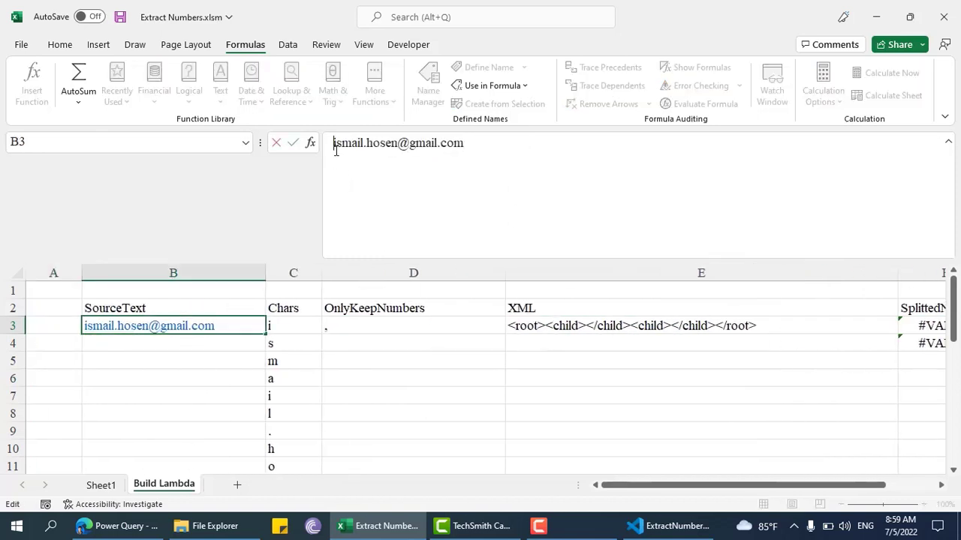
pyautogui.write('1997')
pyautogui.press('Return')
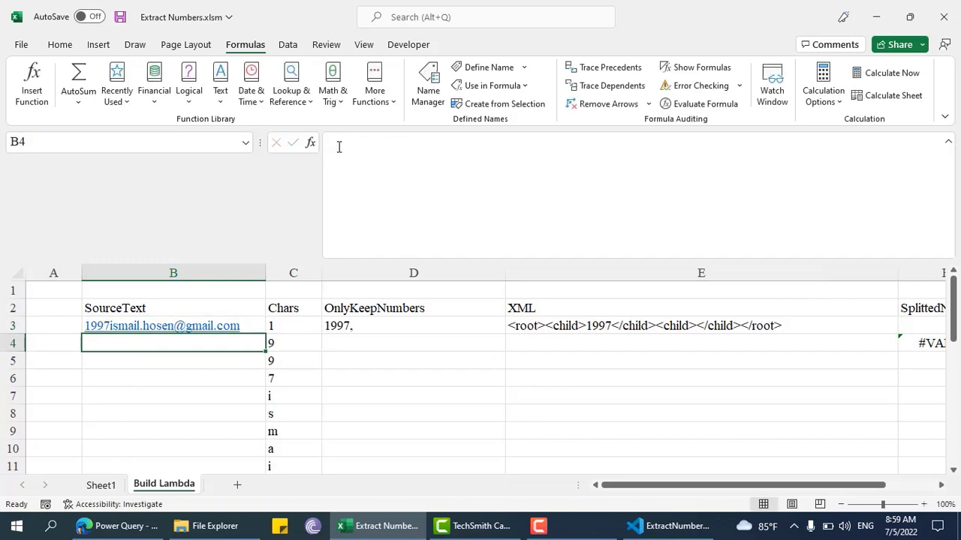
# - Insert 203 right after the first period in the source text in B3
pyautogui.press('Up')
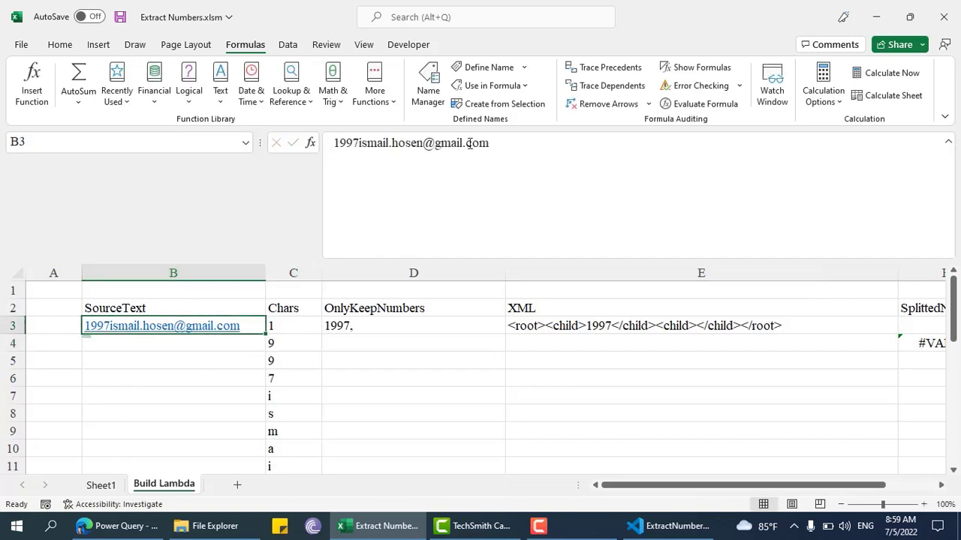
pyautogui.click(393, 141)
pyautogui.write('203')
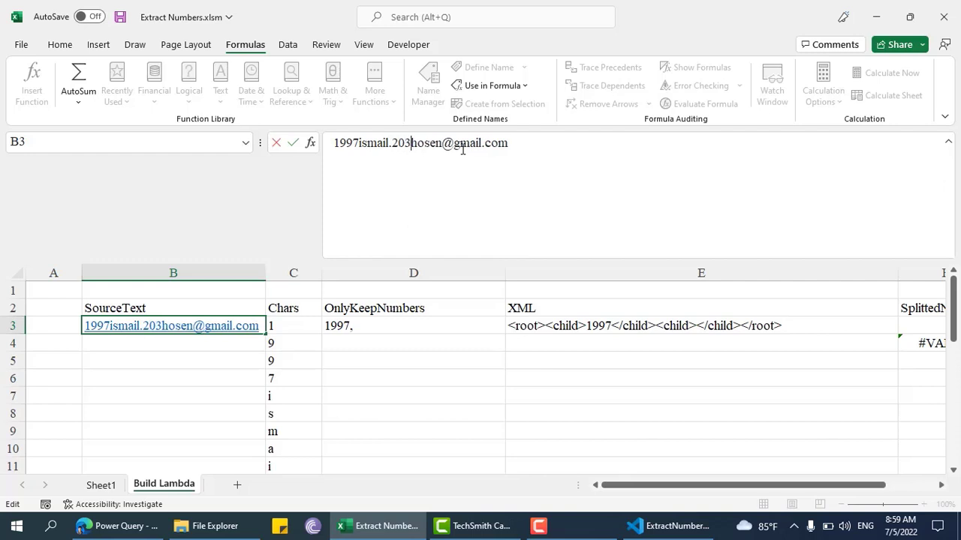
pyautogui.press('Return')
# - Review the formulas and results from C3 through G3 for the updated source text and save the workbook
pyautogui.press('Up')
pyautogui.press('Right')
pyautogui.press('Right')
pyautogui.press('Right')
pyautogui.press('Right')
pyautogui.press('Right')
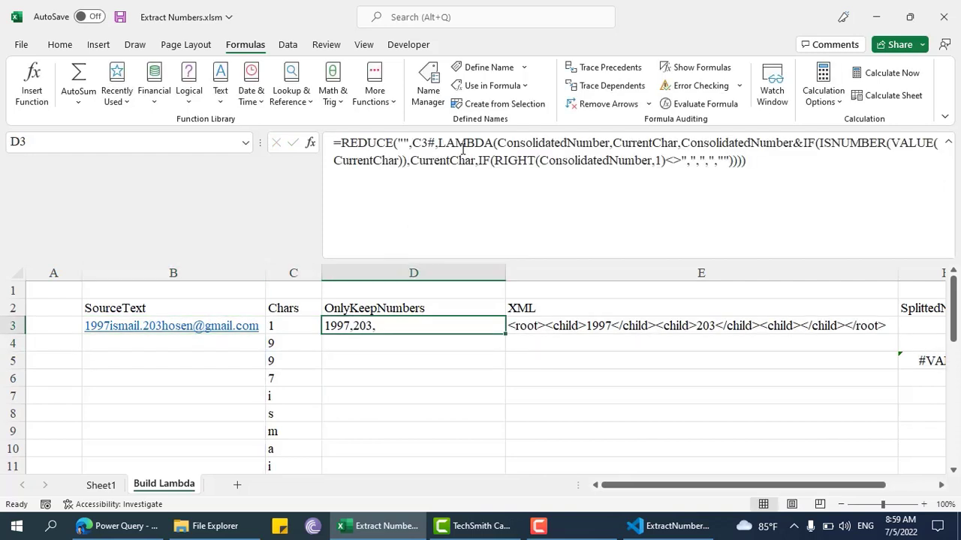
pyautogui.press('Right')
pyautogui.press('Right')
pyautogui.press('Left')
pyautogui.press('Left')
pyautogui.press('Left')
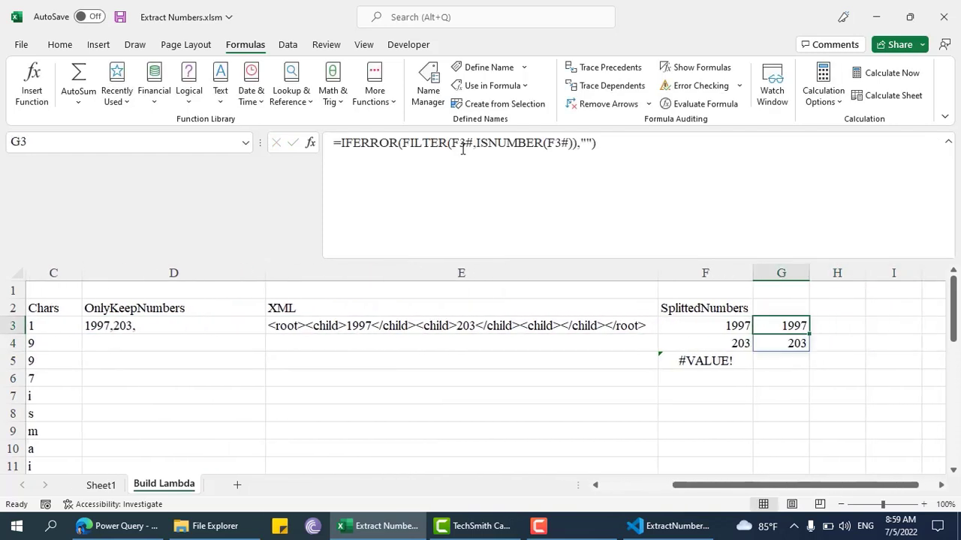
pyautogui.press('Left')
pyautogui.press('Right')
pyautogui.press('Right')
pyautogui.hotkey('ctrl', 's')
pyautogui.click(841, 320)
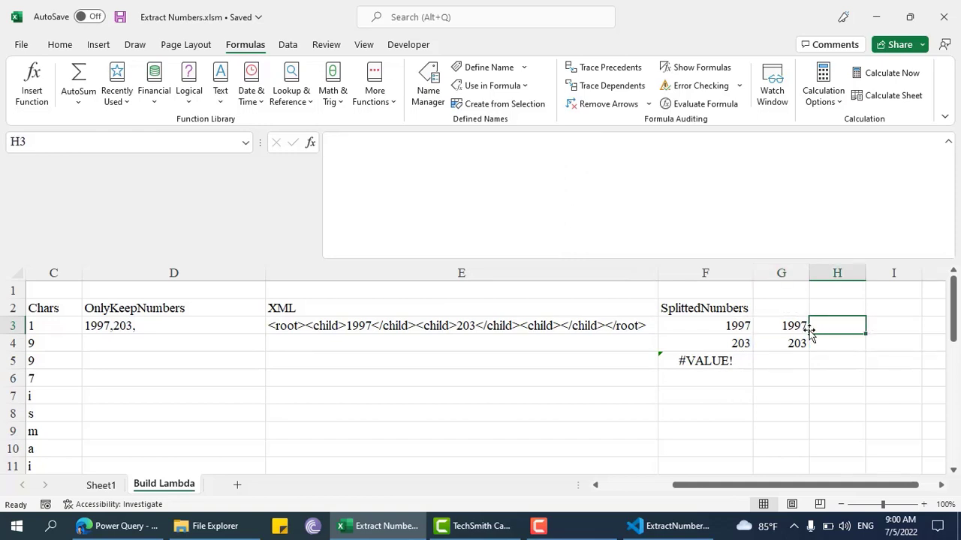
pyautogui.click(797, 325)
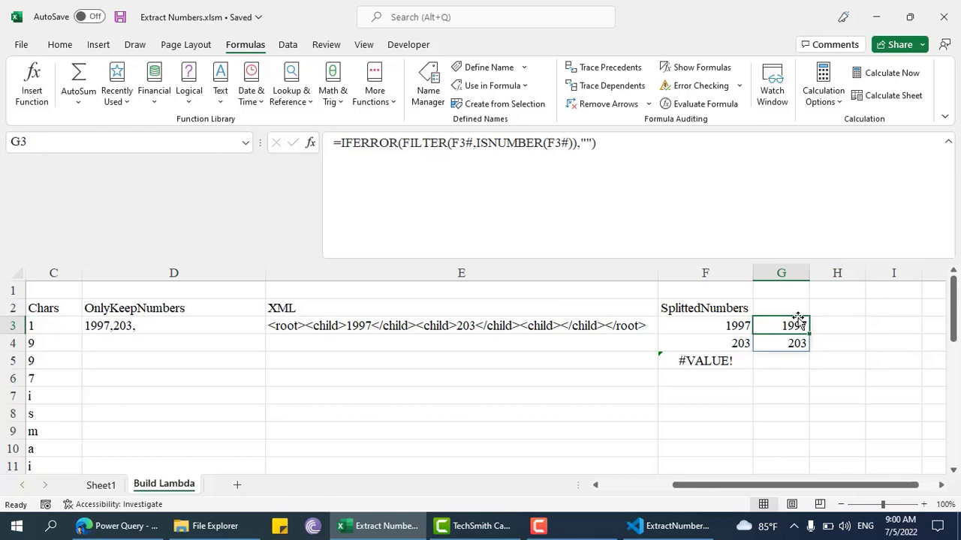
# - Begin a LAMBDA formula in G7 with the parameter SourceText and a LET function whose first name is Chars
pyautogui.click(801, 403)
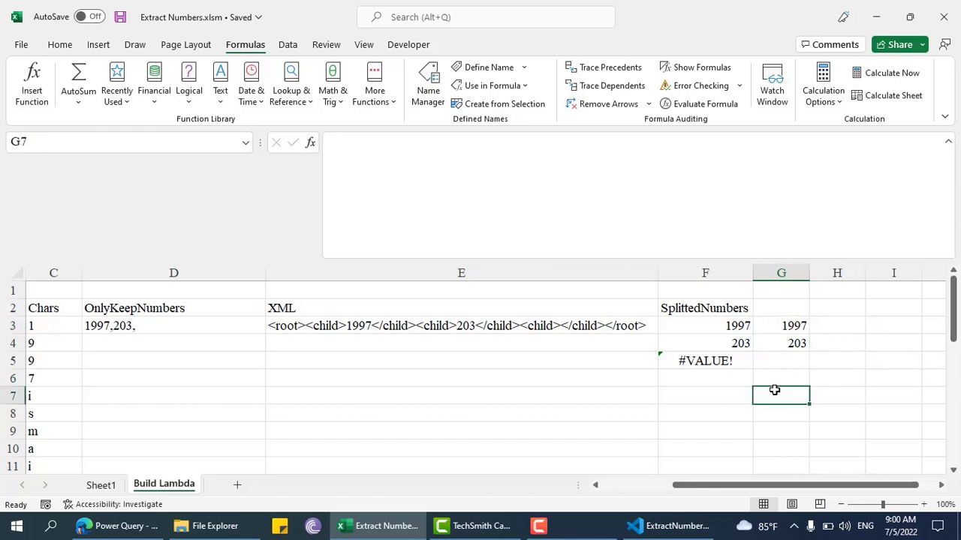
pyautogui.write('=la')
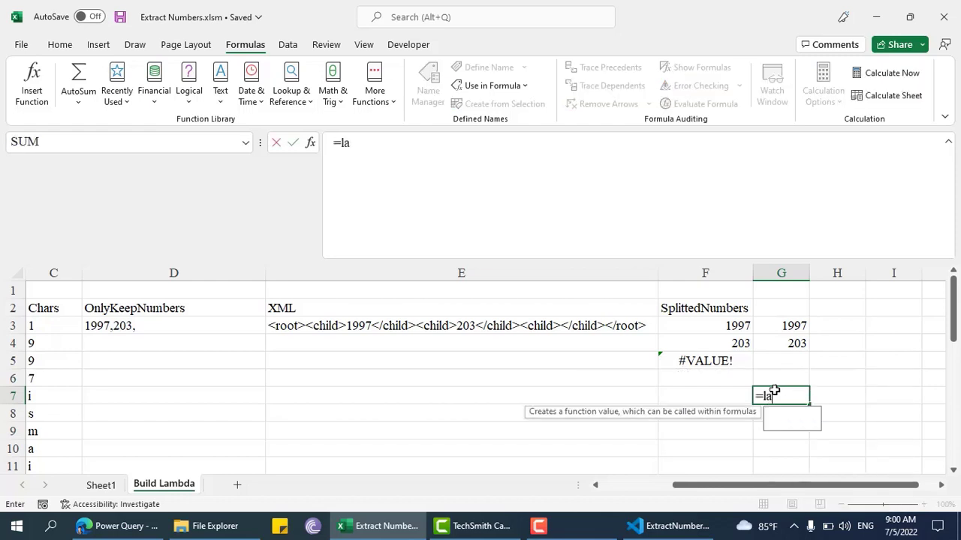
pyautogui.press('Tab')
pyautogui.write('Sourc')
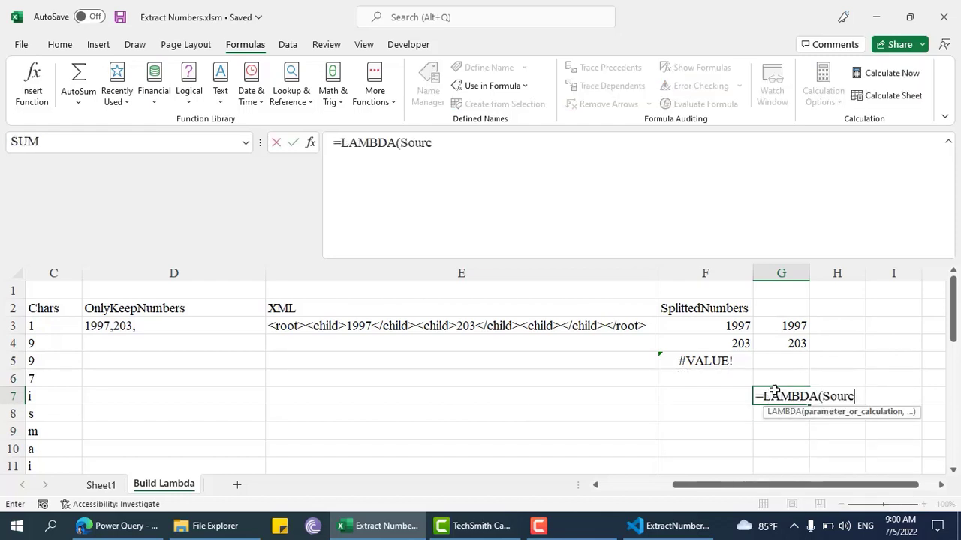
pyautogui.write('eText,let')
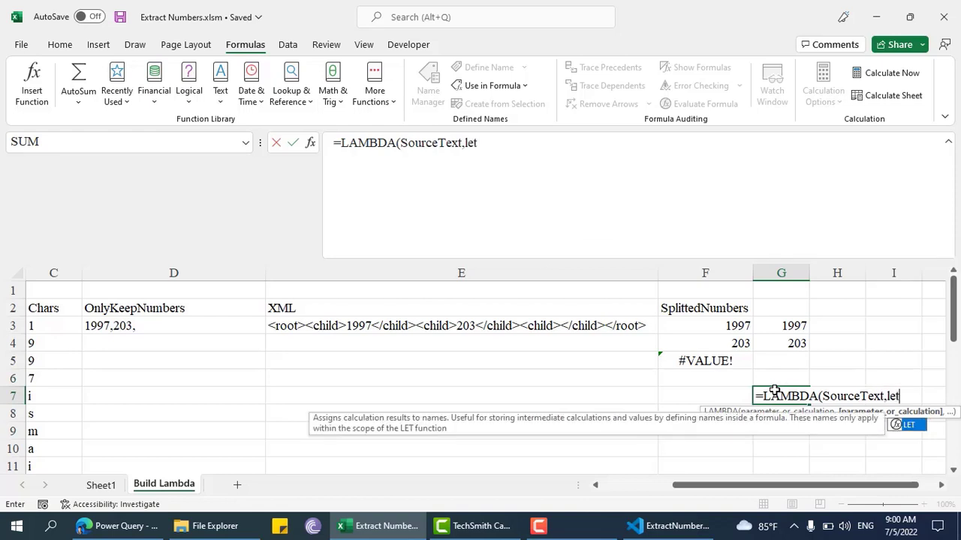
pyautogui.press('Tab')
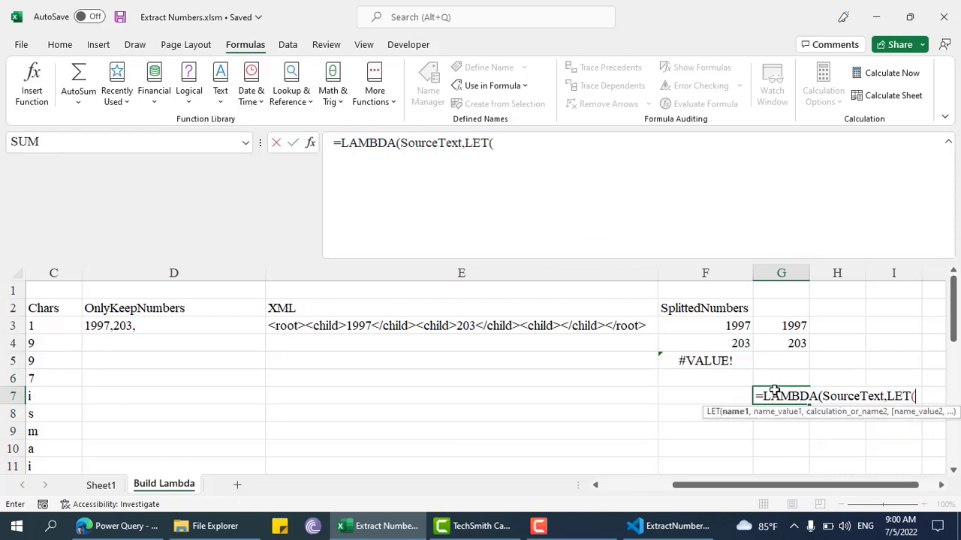
pyautogui.hotkey('alt', 'Return')
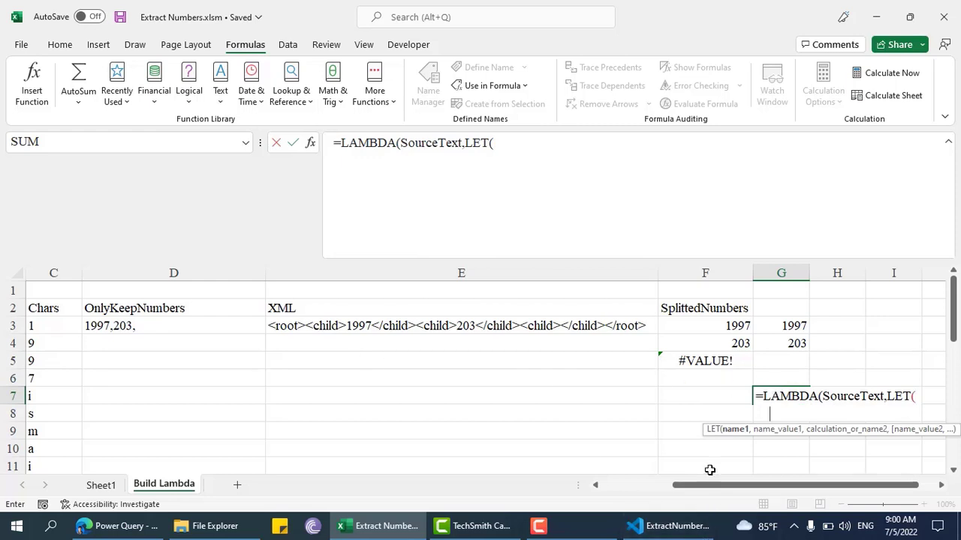
pyautogui.write('Chars,')
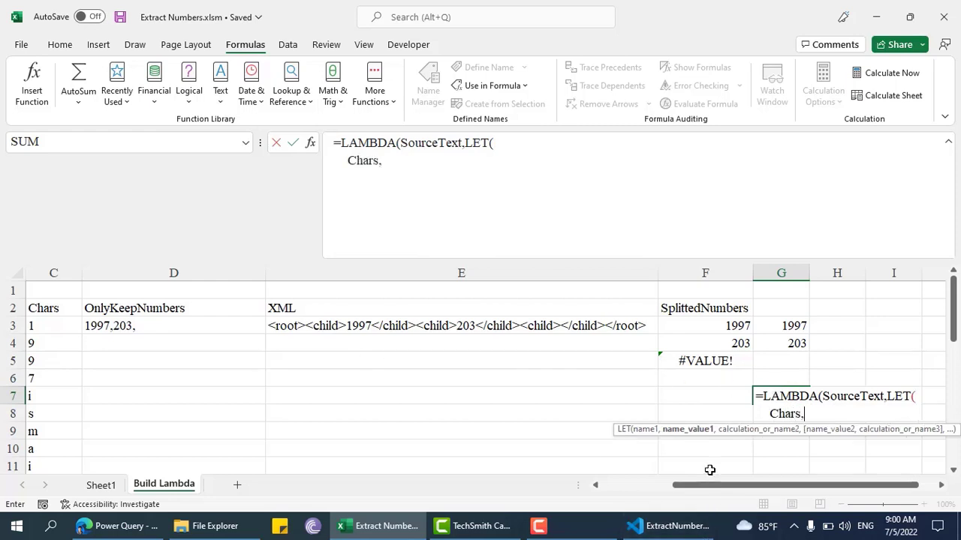
pyautogui.write('))')
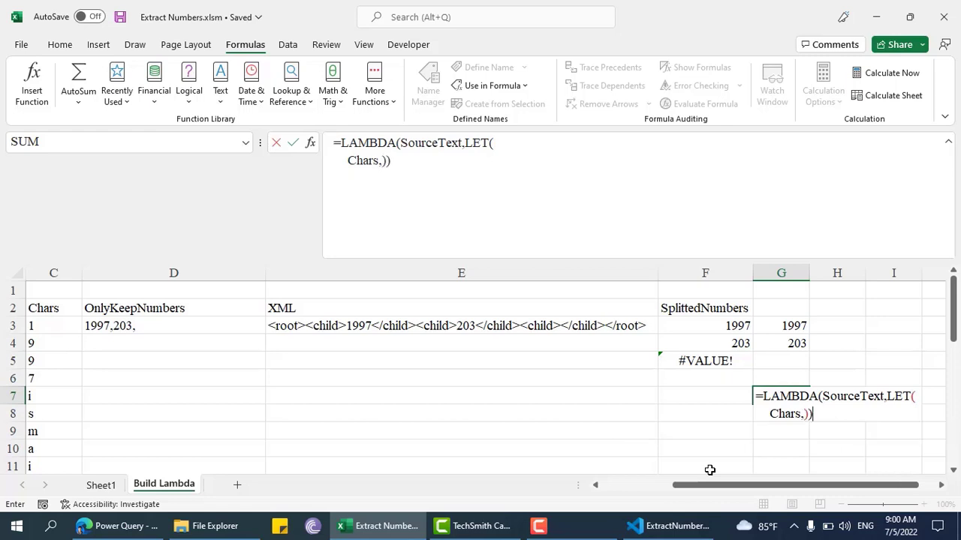
# - Store the incomplete LAMBDA formula in G7 as text by putting an apostrophe in front of it
pyautogui.press('F2')
pyautogui.press('Left')
pyautogui.press('Left')
pyautogui.hotkey('ctrl', 'Home')
pyautogui.write("'")
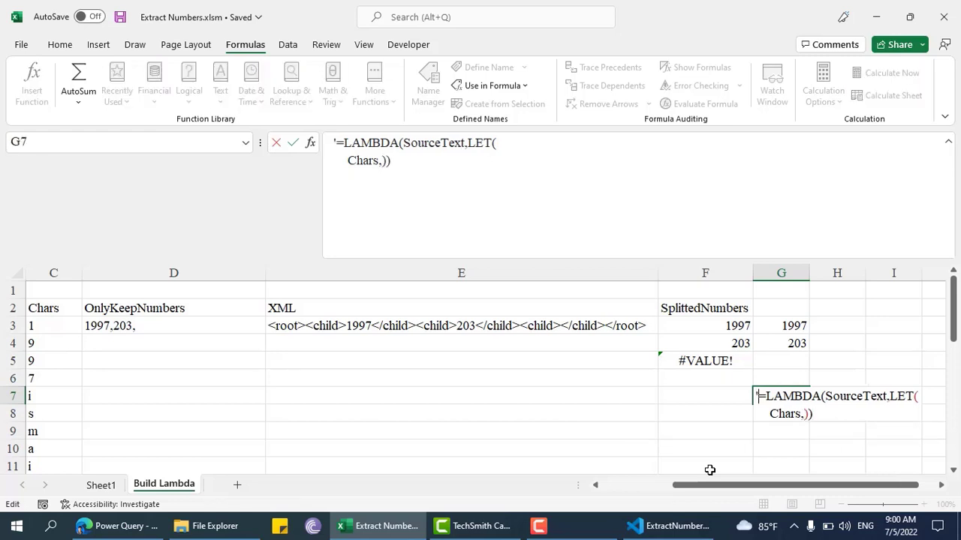
pyautogui.press('Return')
pyautogui.press('Up')
pyautogui.scroll(1, 86, 303)
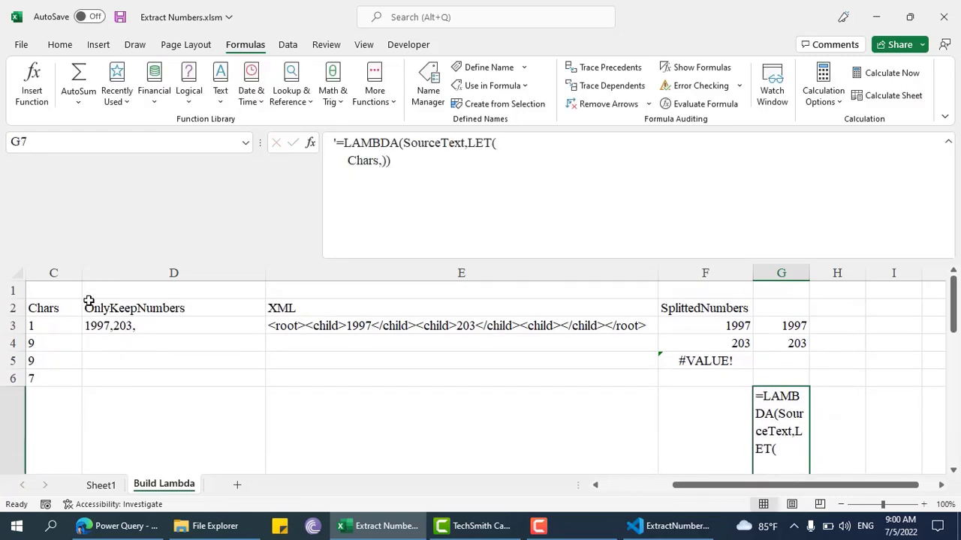
# - Copy the MID formula from C3 into G7 as the value of Chars and replace its B3 references with SourceText
pyautogui.click(60, 329)
pyautogui.moveTo(538, 144); pyautogui.dragTo(343, 143)
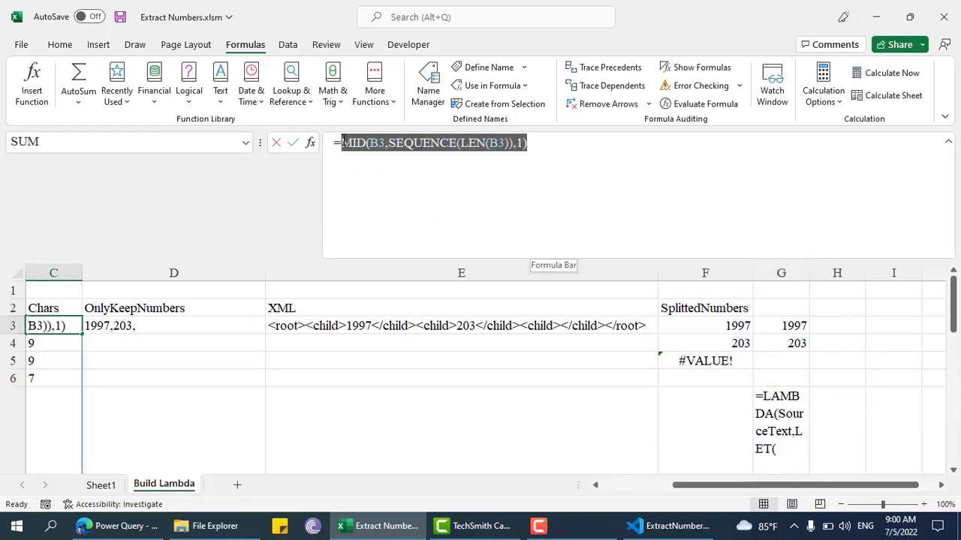
pyautogui.hotkey('ctrl', 'c')
pyautogui.press('Escape')
pyautogui.click(780, 430)
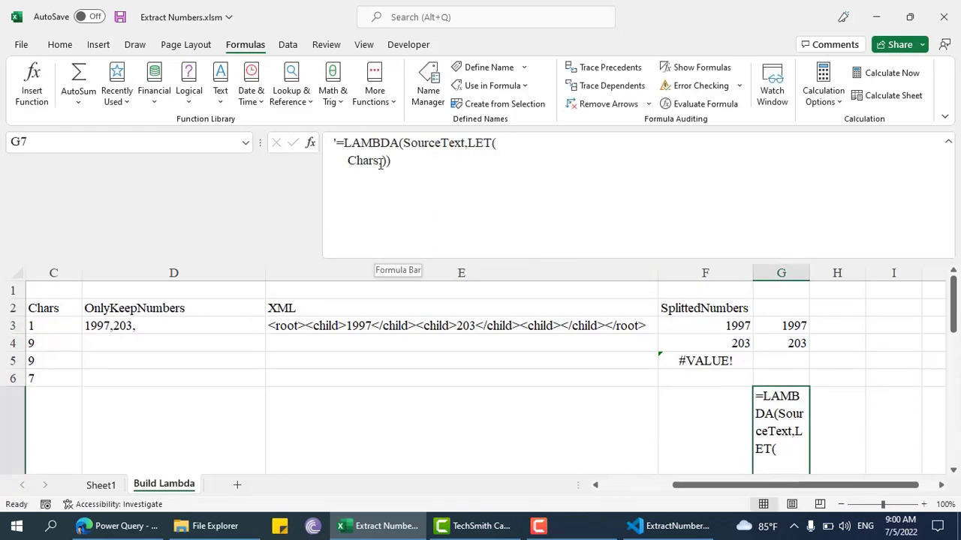
pyautogui.click(381, 164)
pyautogui.write(',')
pyautogui.hotkey('ctrl', 'v')
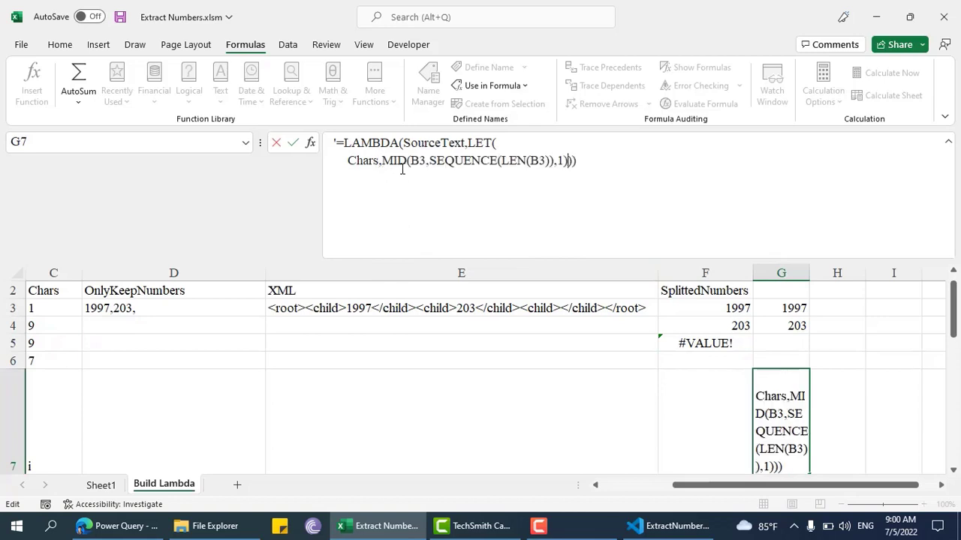
pyautogui.click(425, 162)
pyautogui.press('BackSpace')
pyautogui.press('BackSpace')
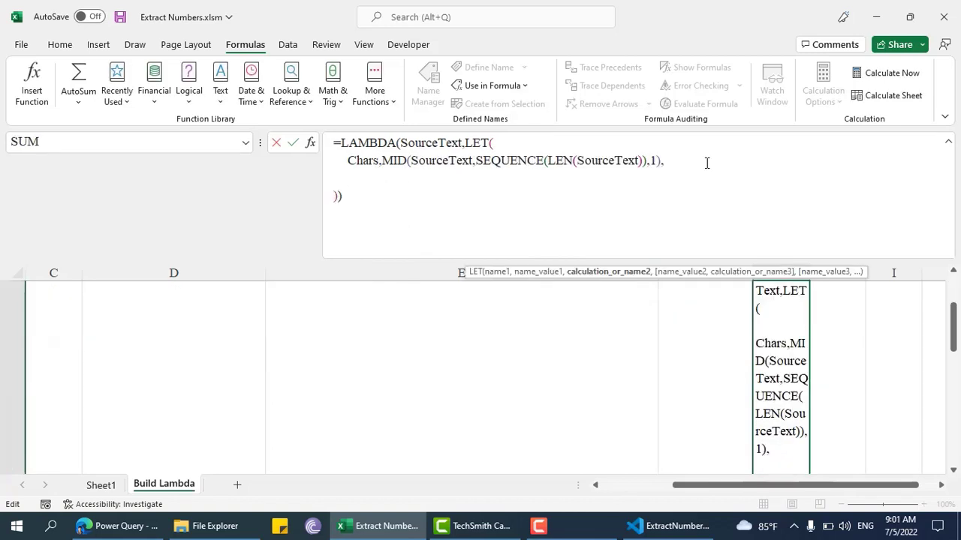
# - Add OnlyKeepNumbers as the second LET name in G7 on its own line
pyautogui.hotkey('ctrl', 'v')
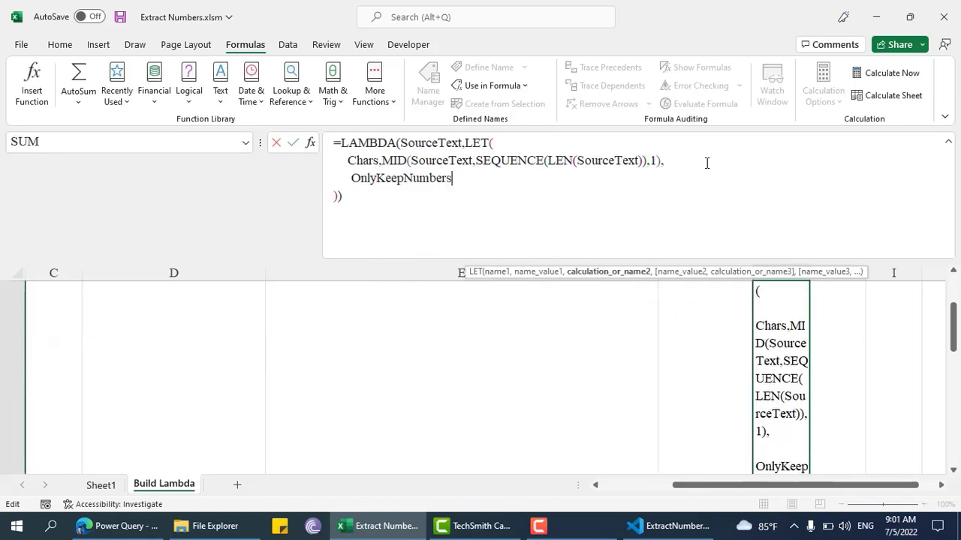
pyautogui.write(',')
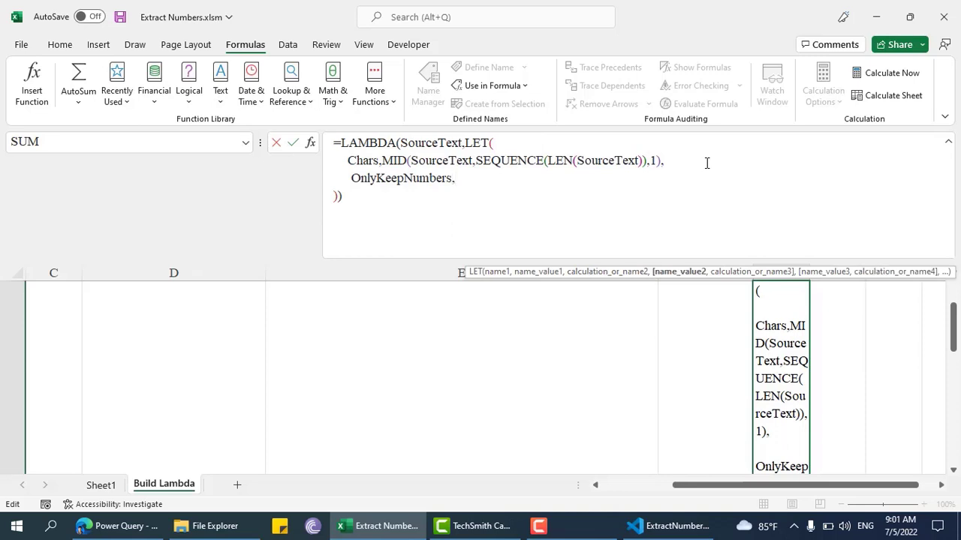
pyautogui.press('Return')
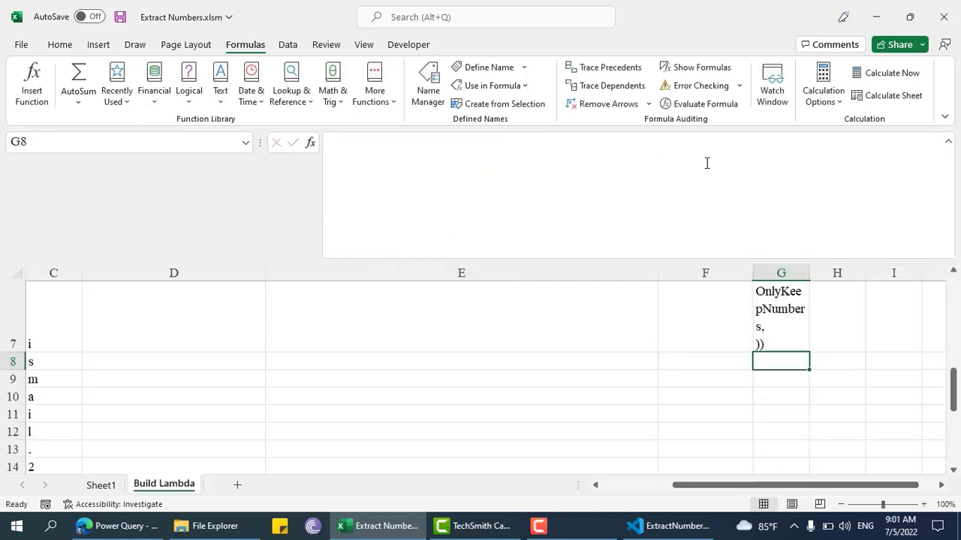
# - Copy the REDUCE formula from D3 into G7 as the value of OnlyKeepNumbers and replace its C3 reference with Chars
pyautogui.scroll(3, 583, 447)
pyautogui.click(158, 314)
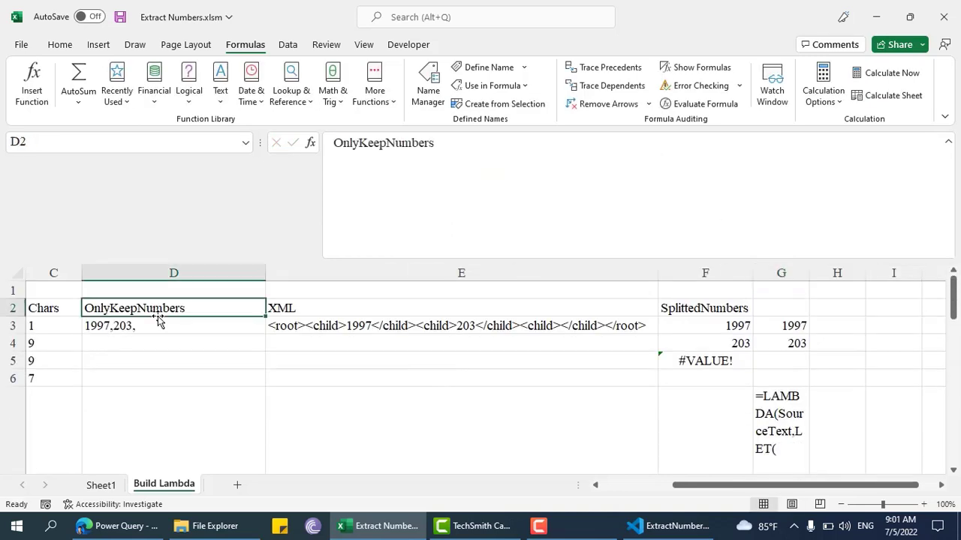
pyautogui.click(171, 330)
pyautogui.moveTo(745, 160); pyautogui.dragTo(343, 138)
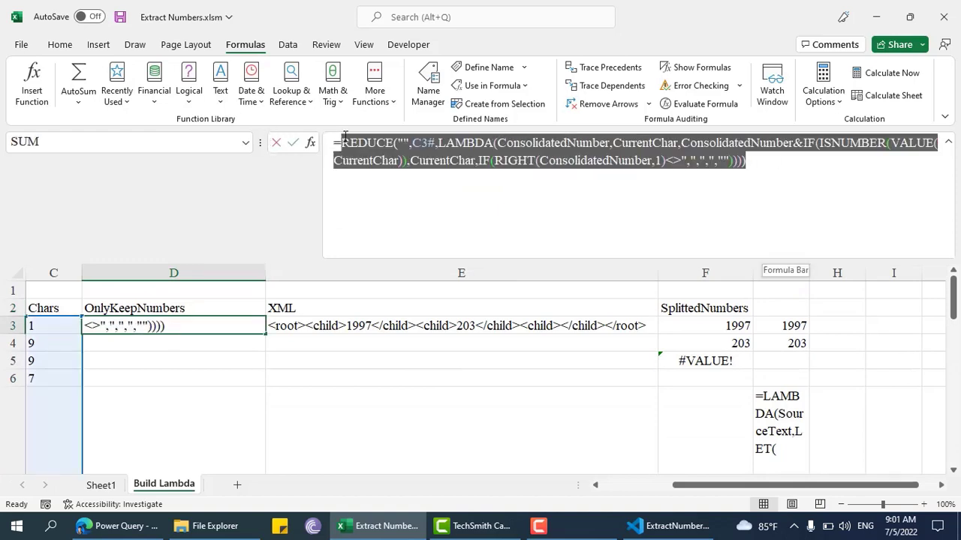
pyautogui.press('Escape')
pyautogui.click(806, 407)
pyautogui.click(497, 193)
pyautogui.hotkey('ctrl', 'v')
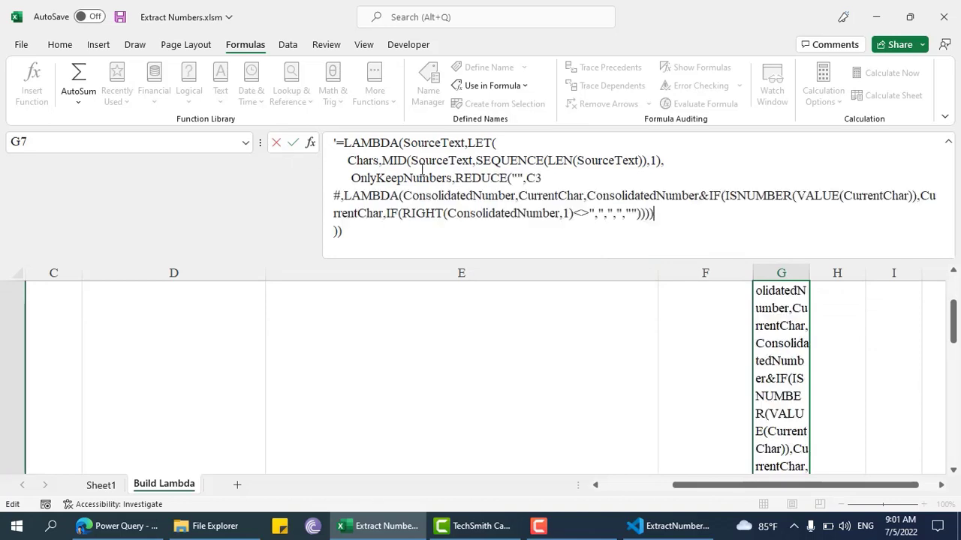
pyautogui.doubleClick(364, 161)
pyautogui.press('Return')
# - Add XML as the third LET name on its own line in G7 and store the incomplete formula as text
pyautogui.scroll(2, 193, 373)
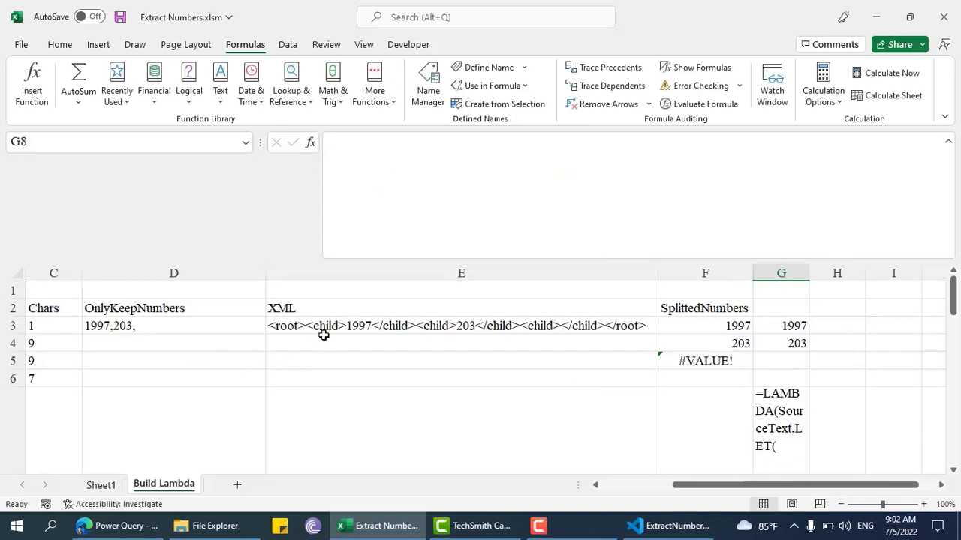
pyautogui.click(316, 305)
pyautogui.moveTo(440, 142); pyautogui.dragTo(161, 140)
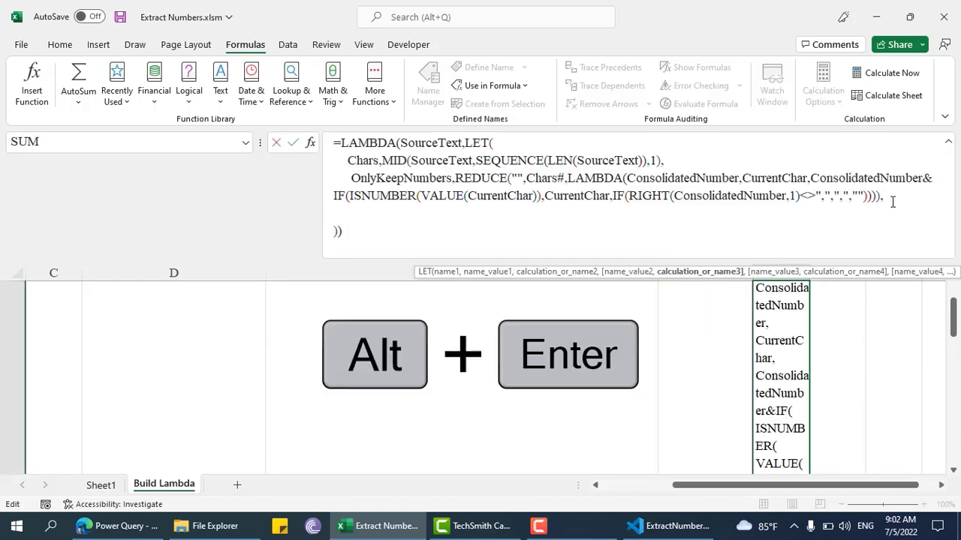
pyautogui.write('XML,')
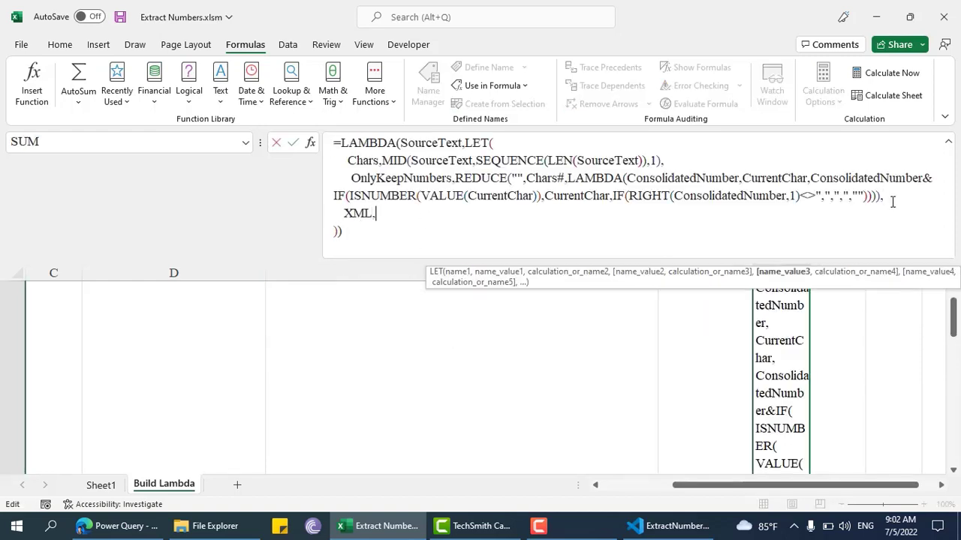
pyautogui.click(348, 143)
pyautogui.press('Return')
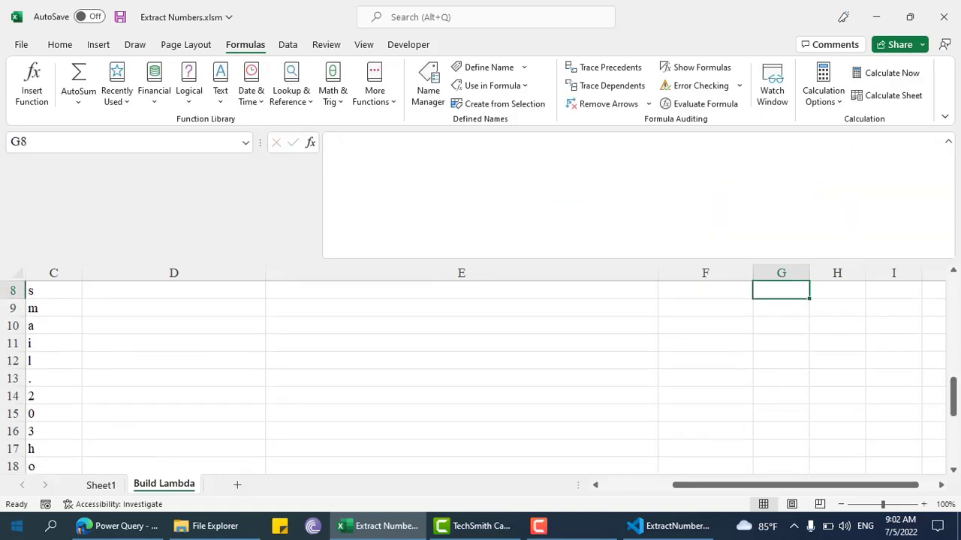
# - Copy the root/child SUBSTITUTE expression from E3 into G7 as the value of the XML name
pyautogui.scroll(3, 232, 413)
pyautogui.click(361, 325)
pyautogui.moveTo(785, 143); pyautogui.dragTo(375, 148)
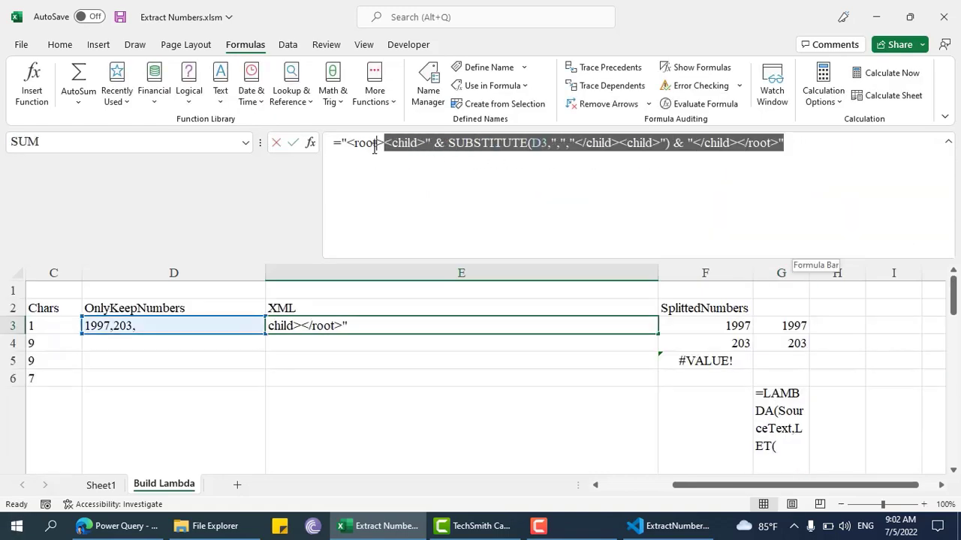
pyautogui.moveTo(375, 148); pyautogui.dragTo(342, 144)
pyautogui.hotkey('ctrl', 'c')
pyautogui.press('Escape')
pyautogui.click(781, 420)
pyautogui.click(409, 234)
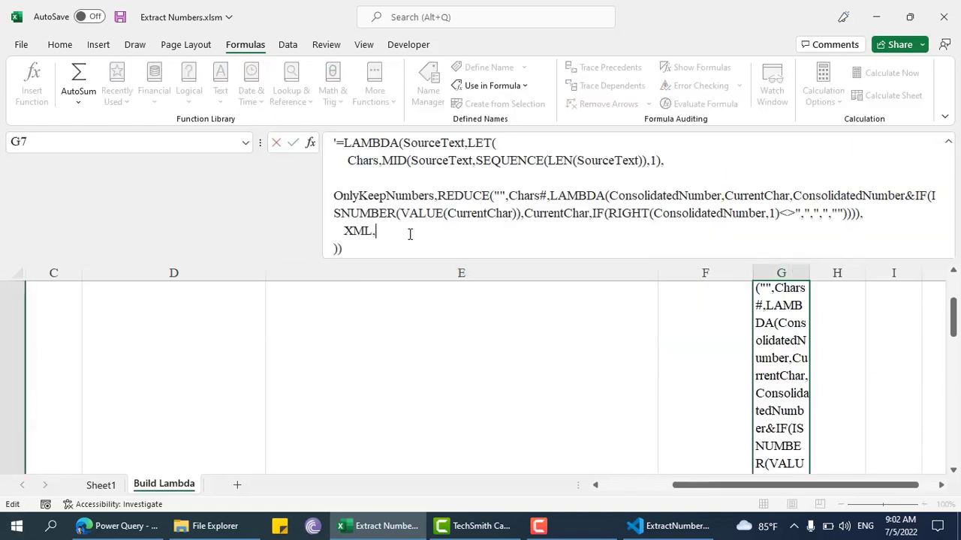
pyautogui.hotkey('ctrl', 'v')
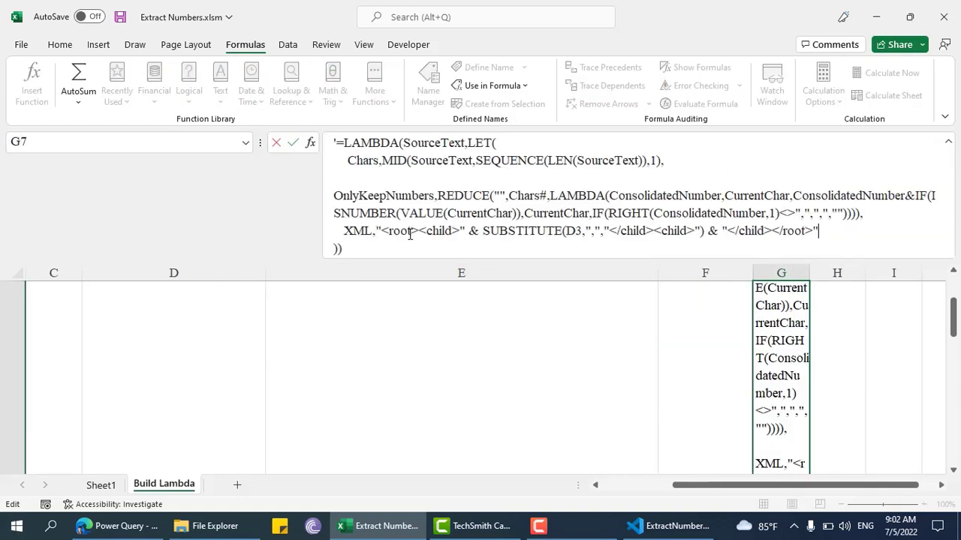
# - Replace the D3 reference in the XML expression of G7 with OnlyKeepNumbers
pyautogui.doubleClick(571, 230)
pyautogui.write('OnlyKeepNumbers')
pyautogui.press('Return')
# - Add the F2 heading SplittedNumbers as the next LET name on its own line in G7, keeping the formula as text
pyautogui.click(705, 308)
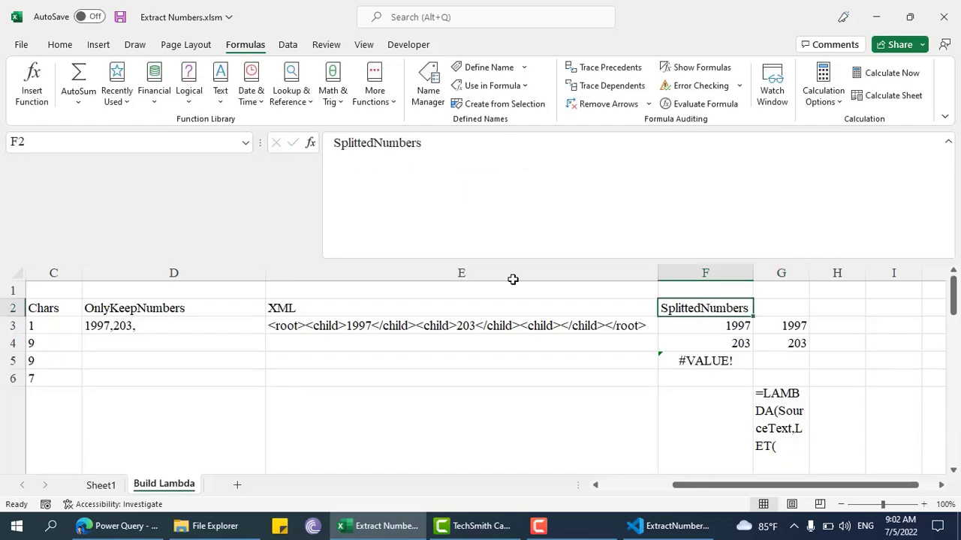
pyautogui.moveTo(490, 162); pyautogui.dragTo(232, 157)
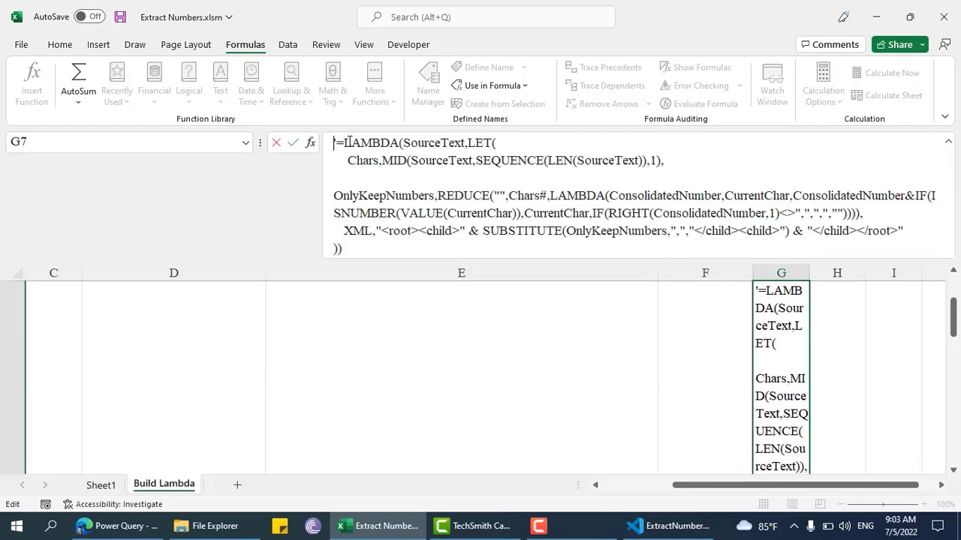
pyautogui.click(914, 208)
pyautogui.hotkey('ctrl', 'v')
pyautogui.press('Return')
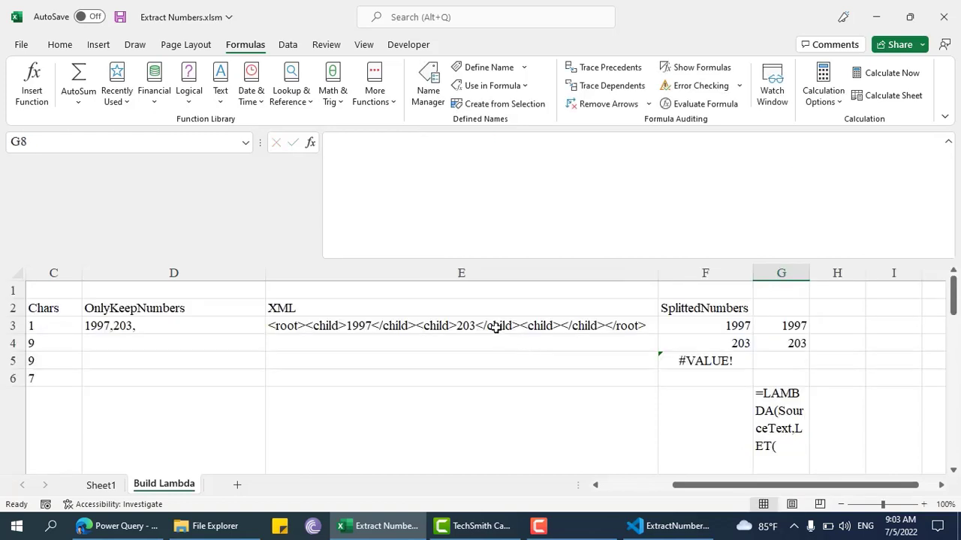
# - Copy the FILTERXML formula from F3 into G7 as the value of SplittedNumbers
pyautogui.click(696, 325)
pyautogui.click(486, 189)
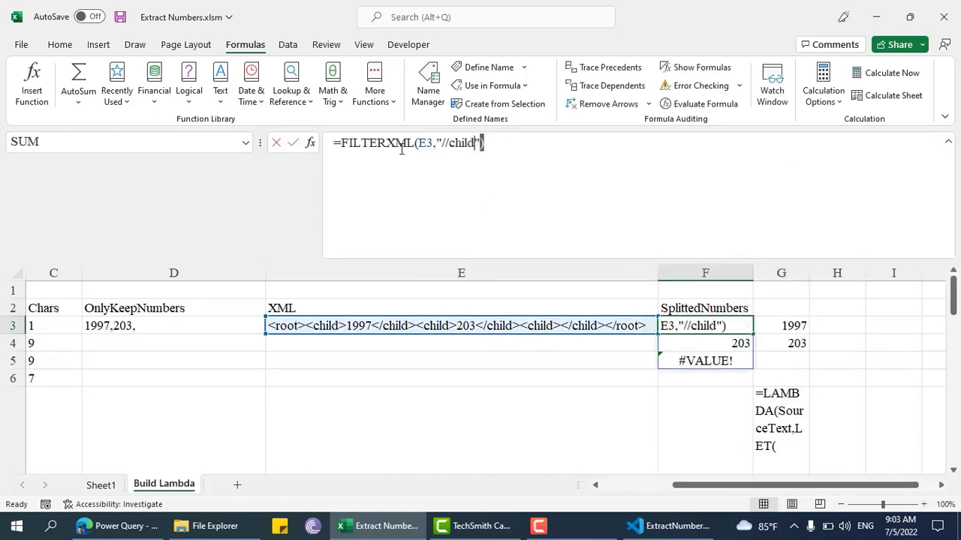
pyautogui.moveTo(483, 142); pyautogui.dragTo(334, 143)
pyautogui.press('Escape')
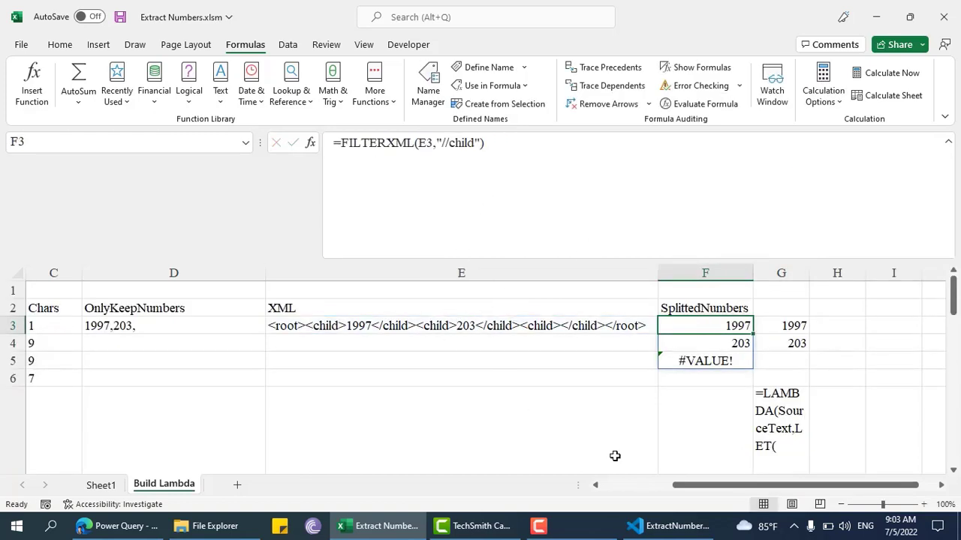
pyautogui.scroll(-3, 660, 380)
pyautogui.click(778, 415)
pyautogui.scroll(-1, 460, 171)
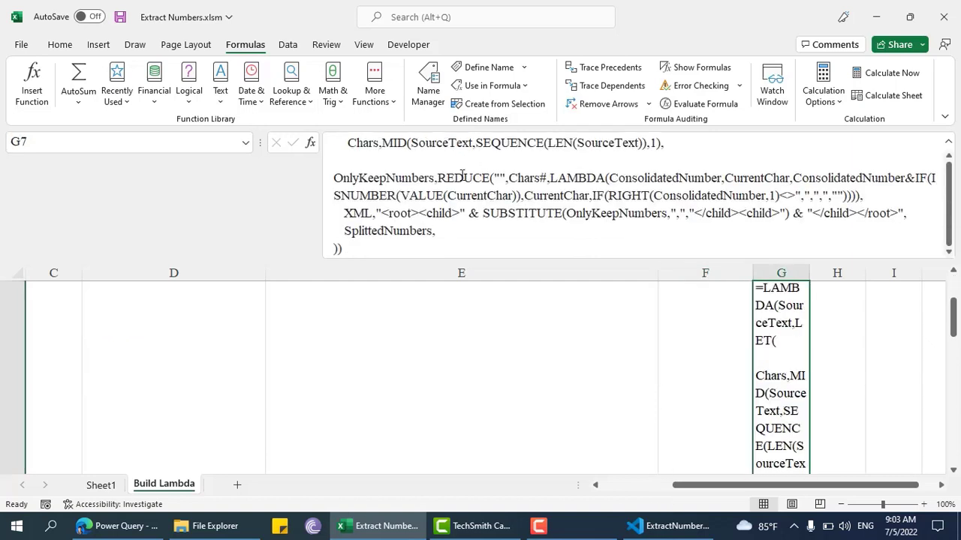
pyautogui.click(449, 230)
pyautogui.hotkey('ctrl', 'v')
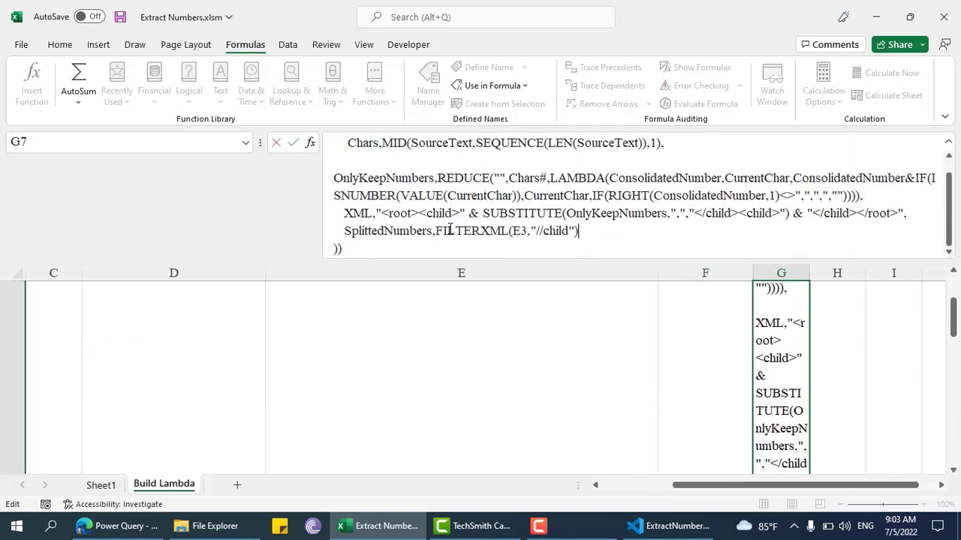
# - Replace the E3 reference inside the FILTERXML call of G7 with the XML name
pyautogui.doubleClick(359, 213)
pyautogui.hotkey('ctrl', 'c')
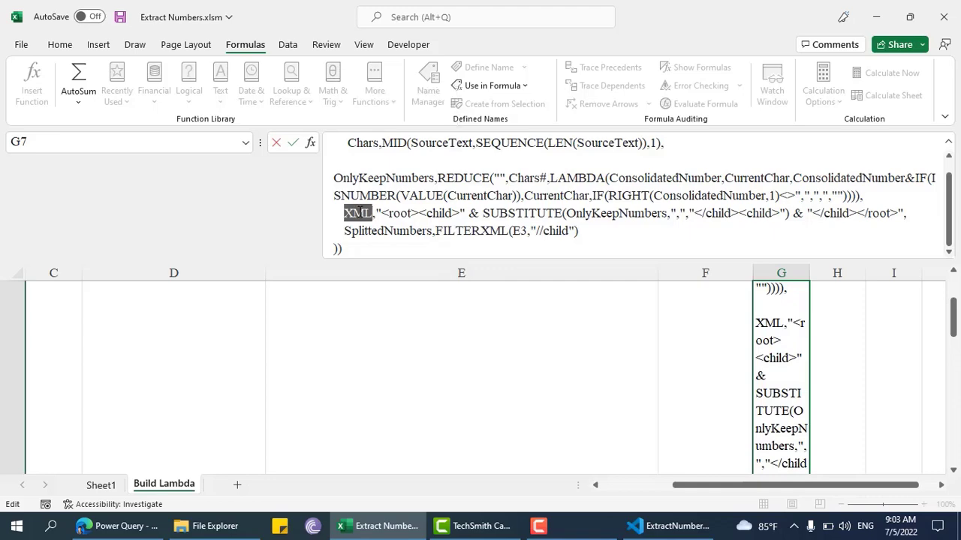
pyautogui.doubleClick(519, 231)
pyautogui.hotkey('ctrl', 'v')
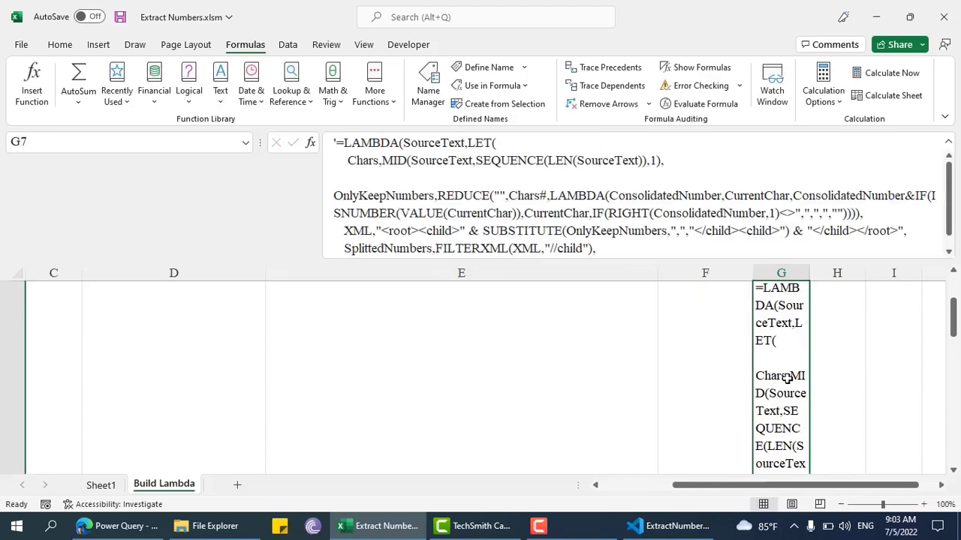
# - Add IFERROR(FILTER(SplittedNumbers,ISNUMBER(SplittedNumbers)),"") as the final LET calculation in G7 and enter the text as a live formula
pyautogui.scroll(-2, 459, 208)
pyautogui.click(397, 231)
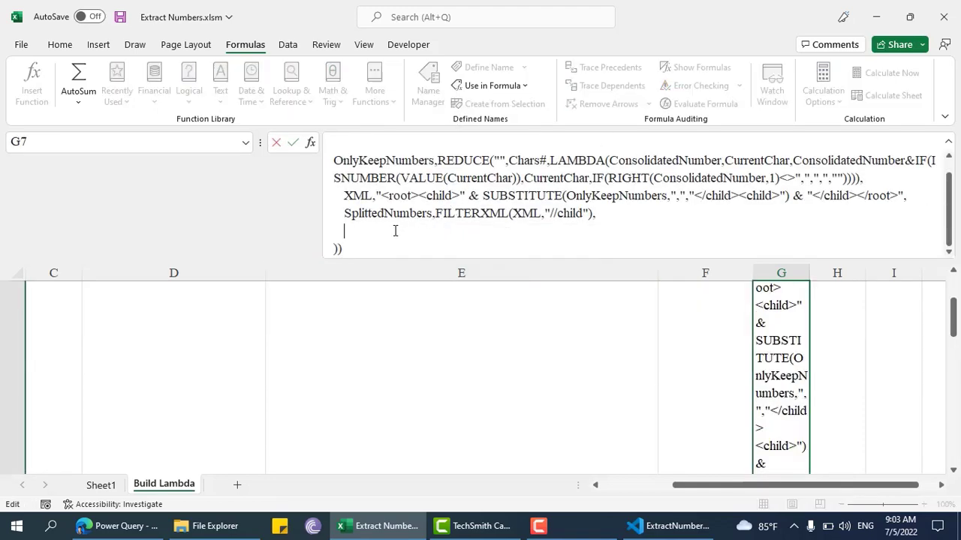
pyautogui.doubleClick(629, 230)
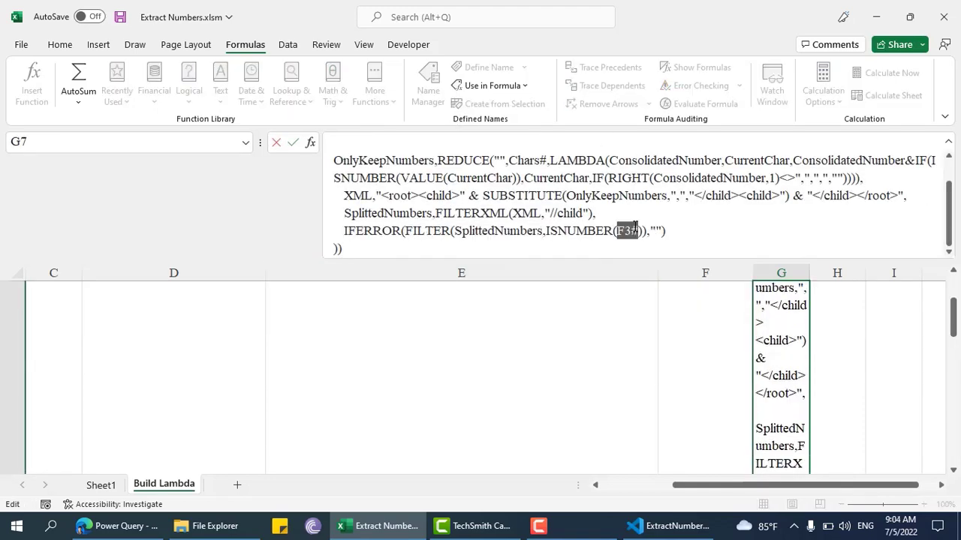
pyautogui.hotkey('ctrl', 'v')
pyautogui.scroll(1, 406, 214)
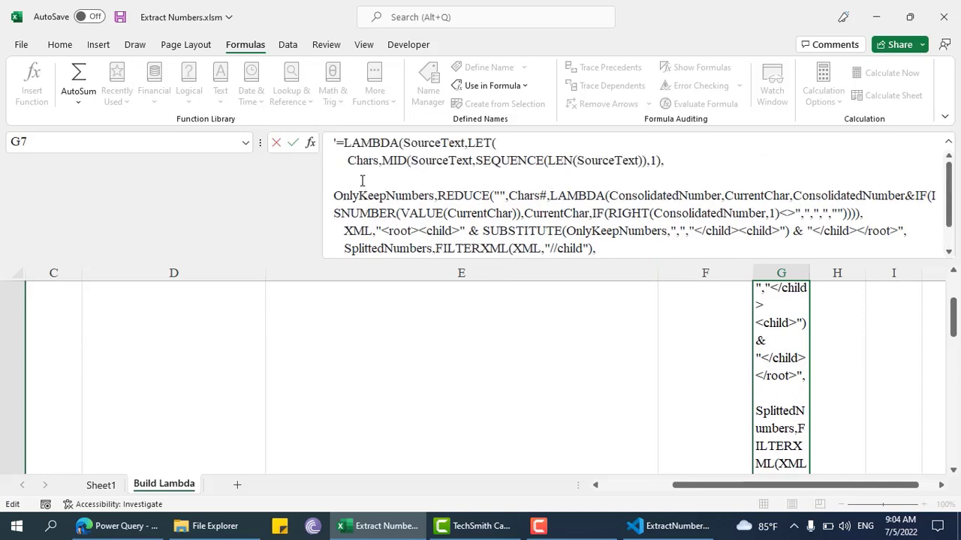
pyautogui.hotkey('ctrl', 'Return')
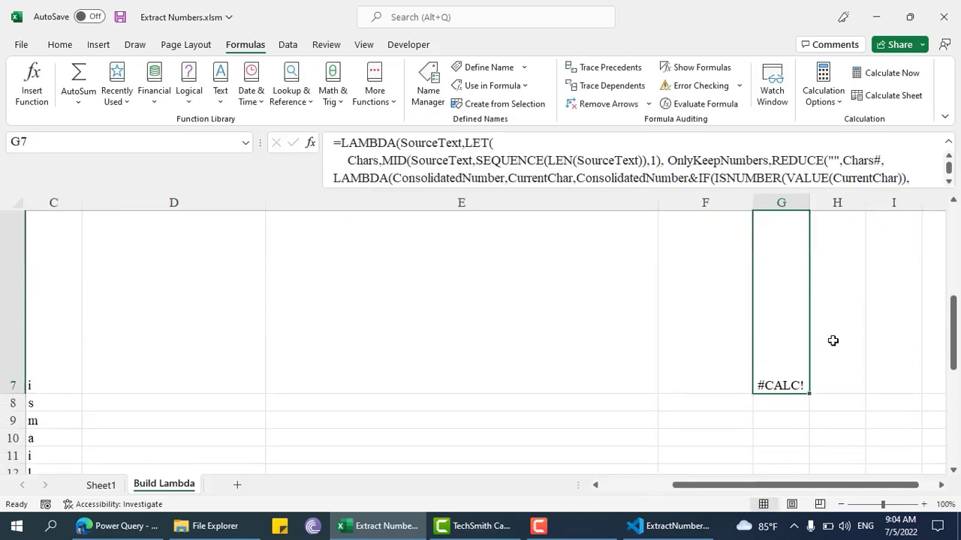
# - Call the LAMBDA in G7 with B3 as its SourceText argument
pyautogui.scroll(-3, 860, 175)
pyautogui.click(487, 180)
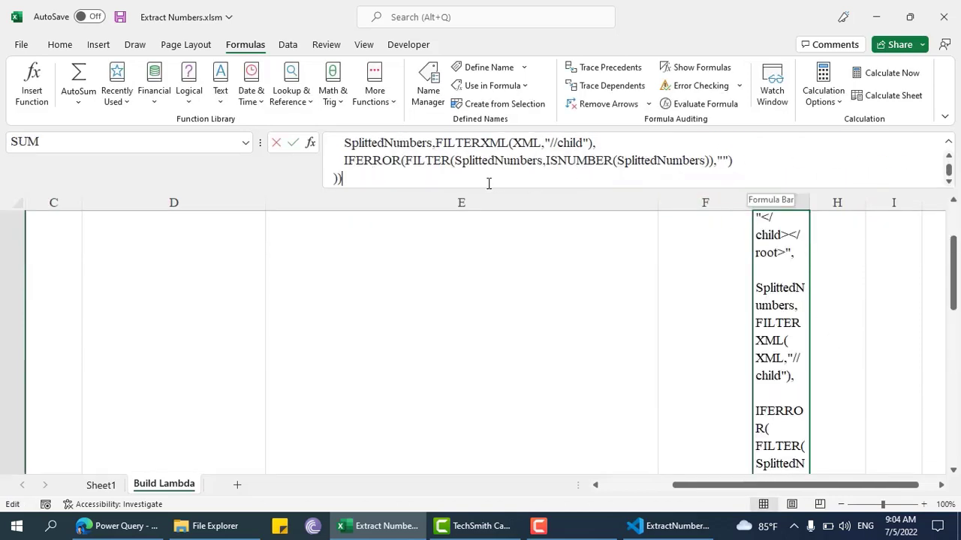
pyautogui.write('(')
pyautogui.scroll(2, 153, 287)
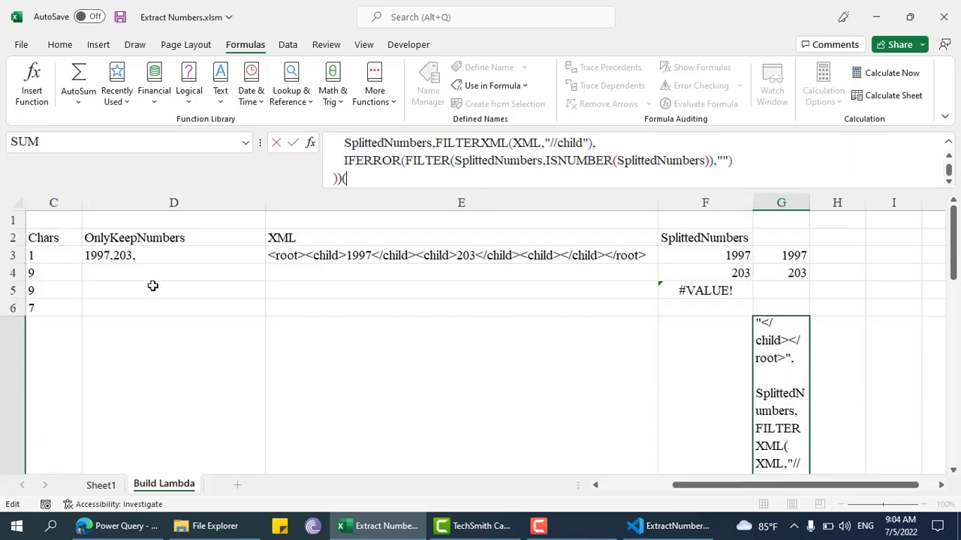
pyautogui.hscroll(-2, 268, 287)
pyautogui.scroll(1, 268, 286)
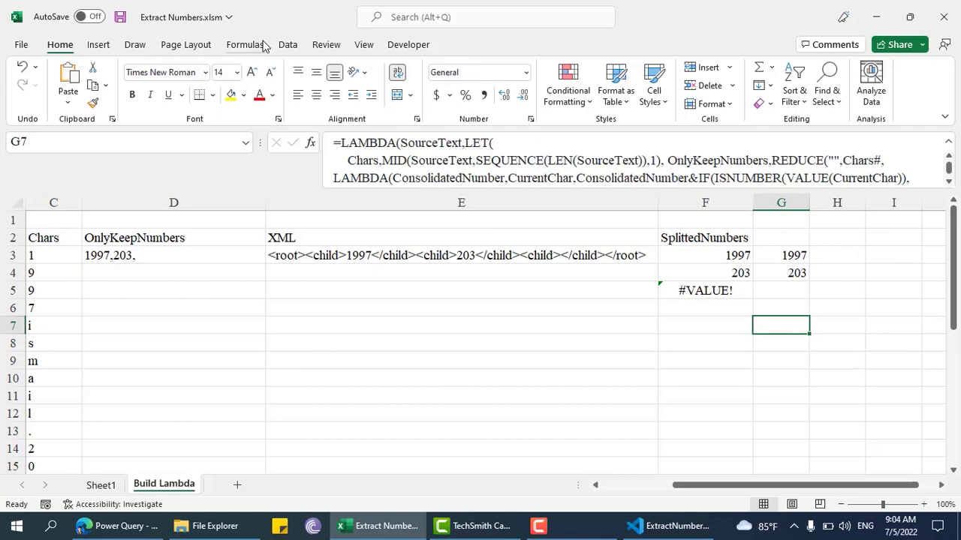
# - Choose the workbook's formula calculation mode in the calculation options
pyautogui.click(261, 45)
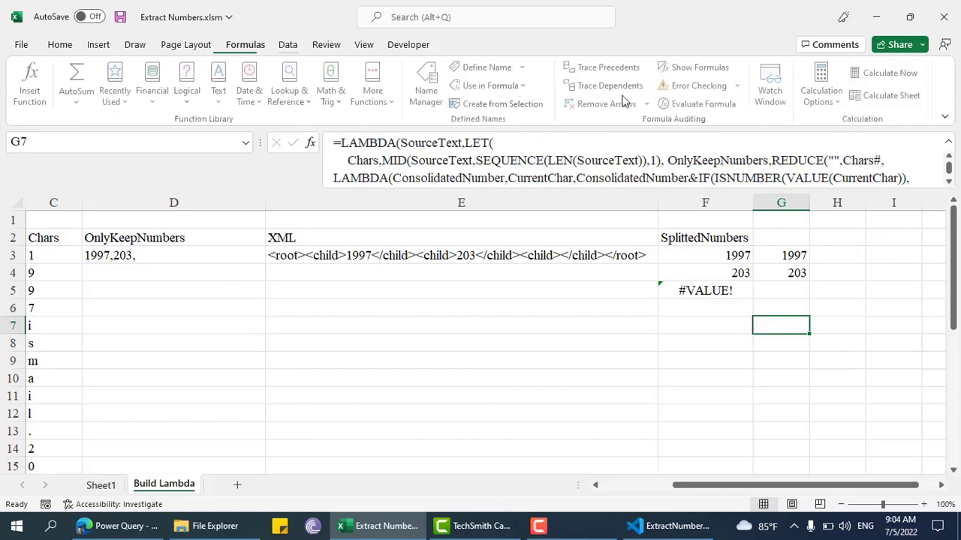
pyautogui.click(823, 92)
pyautogui.click(833, 126)
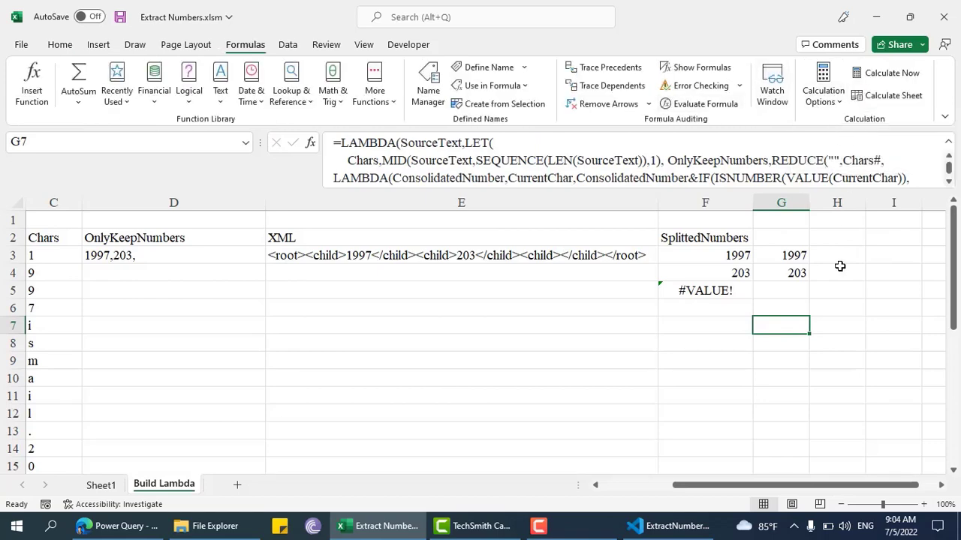
# - Enlarge the formula editing area, put OnlyKeepNumbers on its own line in the G7 formula and re-enter it
pyautogui.moveTo(489, 186); pyautogui.dragTo(516, 293)
pyautogui.click(498, 262)
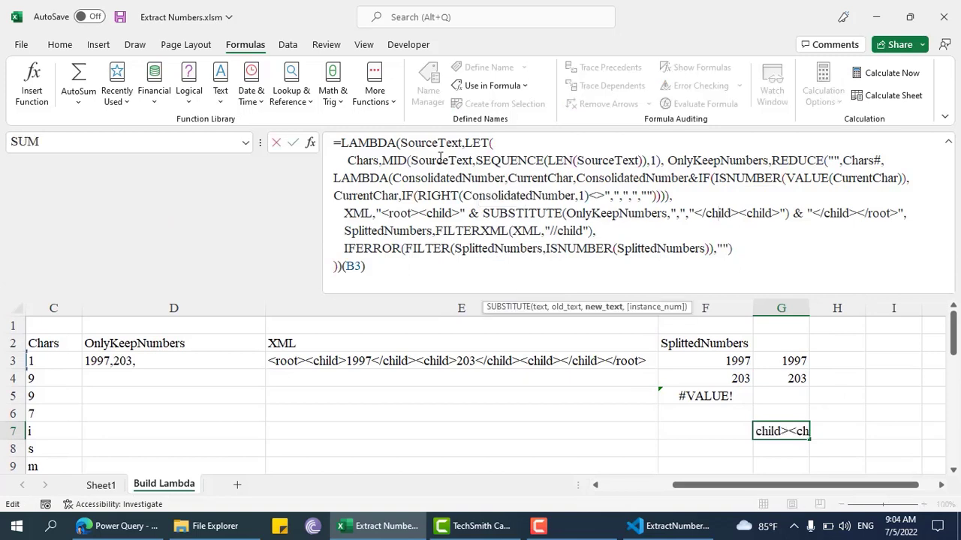
pyautogui.click(668, 161)
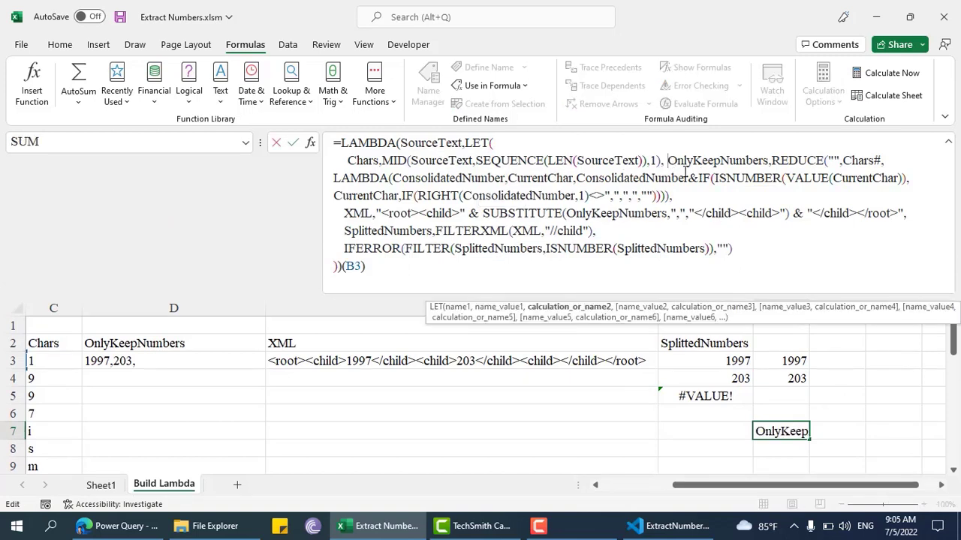
pyautogui.hotkey('alt', 'Return')
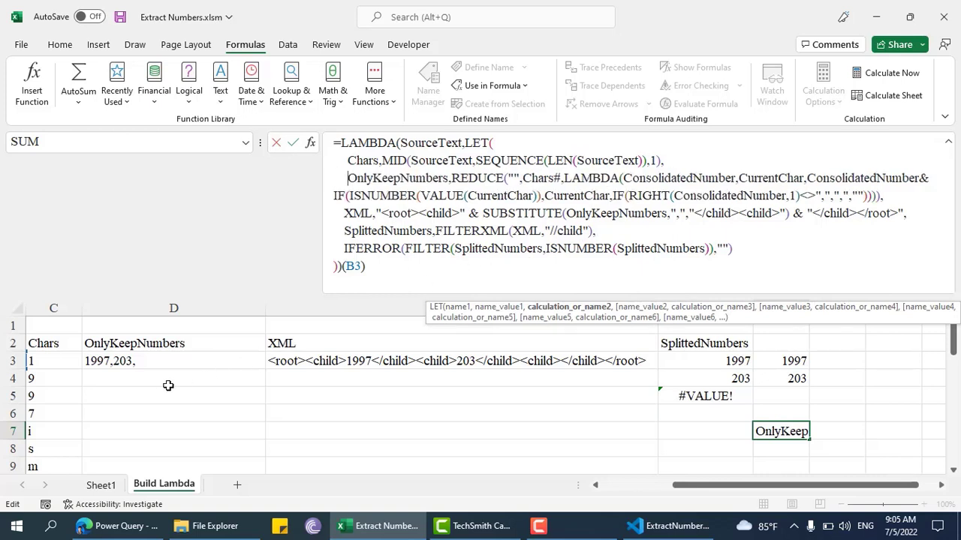
pyautogui.hscroll(-2, 168, 385)
pyautogui.press('Return')
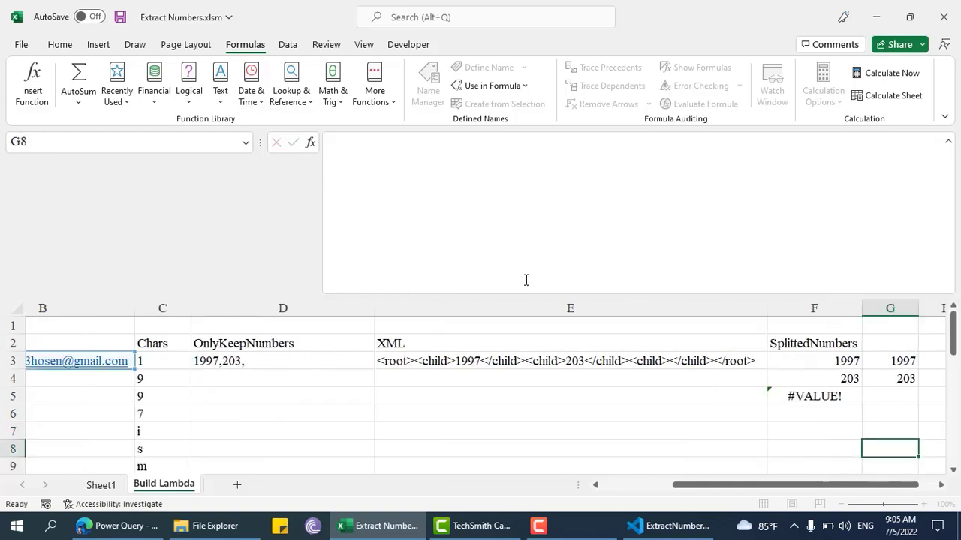
# - Remove the IFERROR wrapper and its empty-string fallback from the final FILTER calculation in G7 and re-enter the formula
pyautogui.click(782, 431)
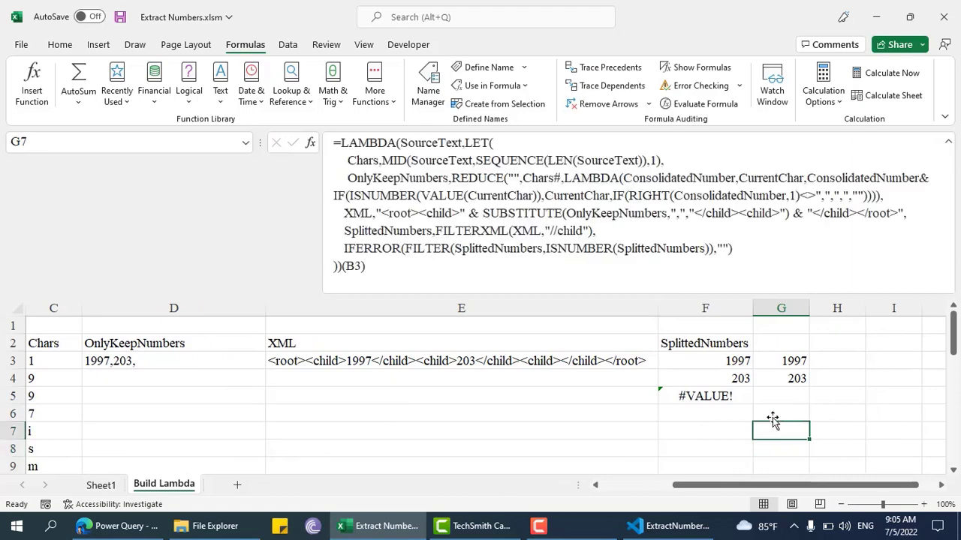
pyautogui.click(392, 251)
pyautogui.doubleClick(390, 249)
pyautogui.press('Delete')
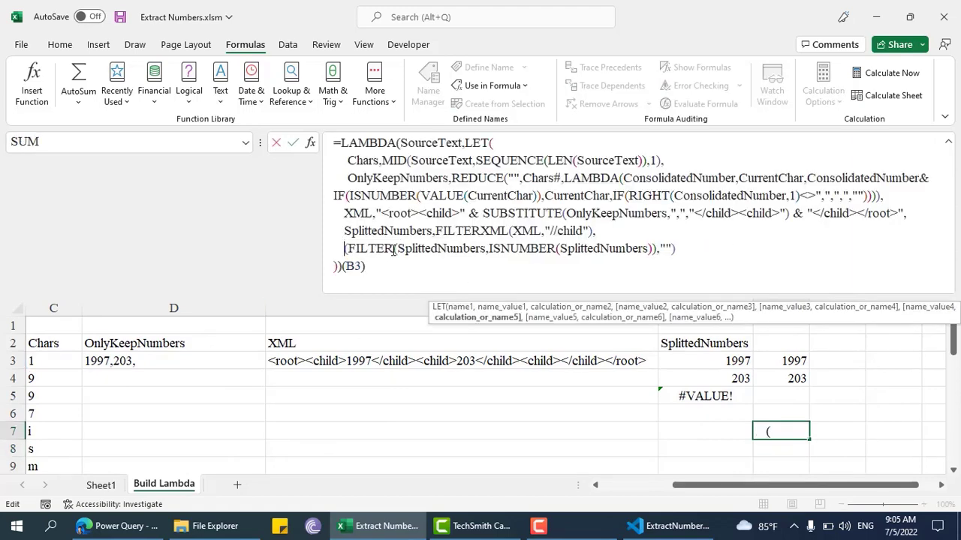
pyautogui.press('Return')
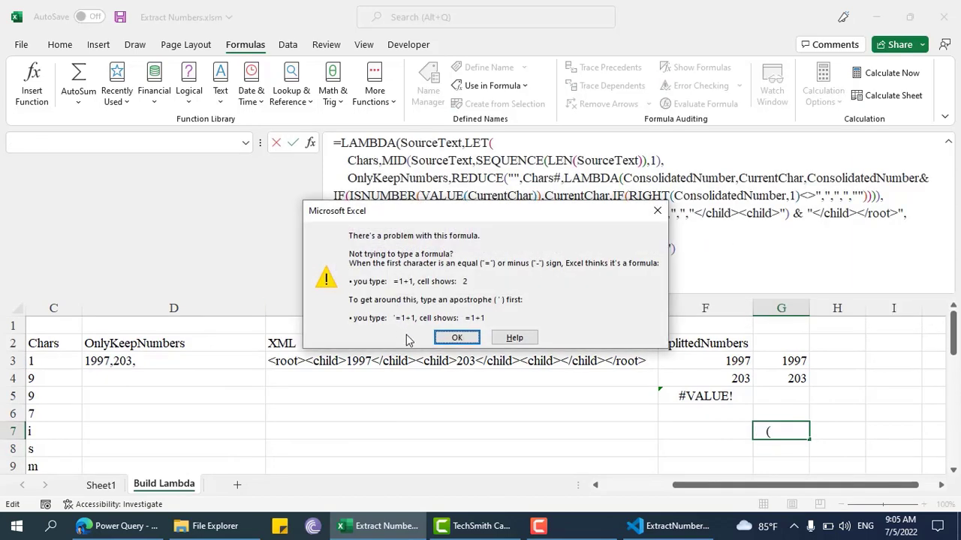
pyautogui.click(457, 338)
pyautogui.press('Return')
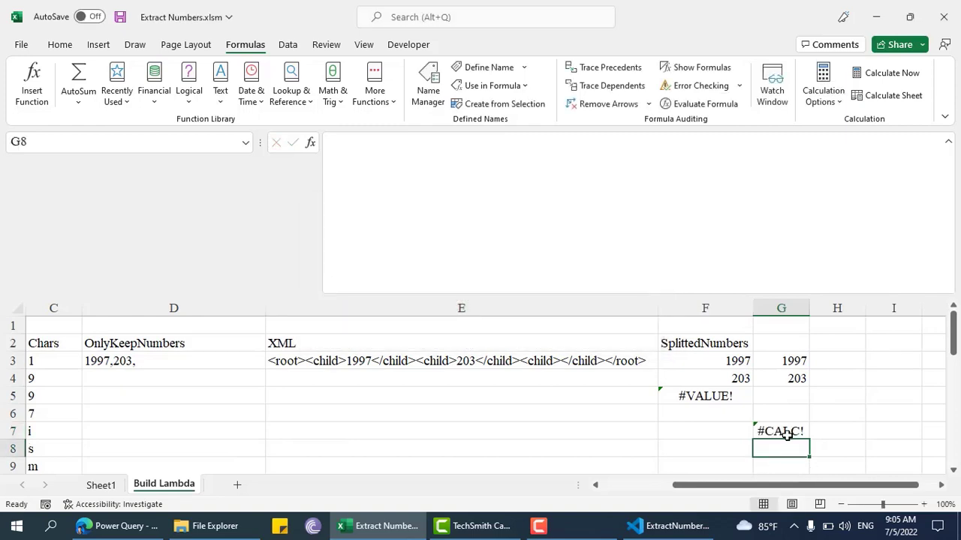
# - Change REDUCE's array argument in the G7 formula from Chars# to Chars and re-enter it
pyautogui.click(786, 434)
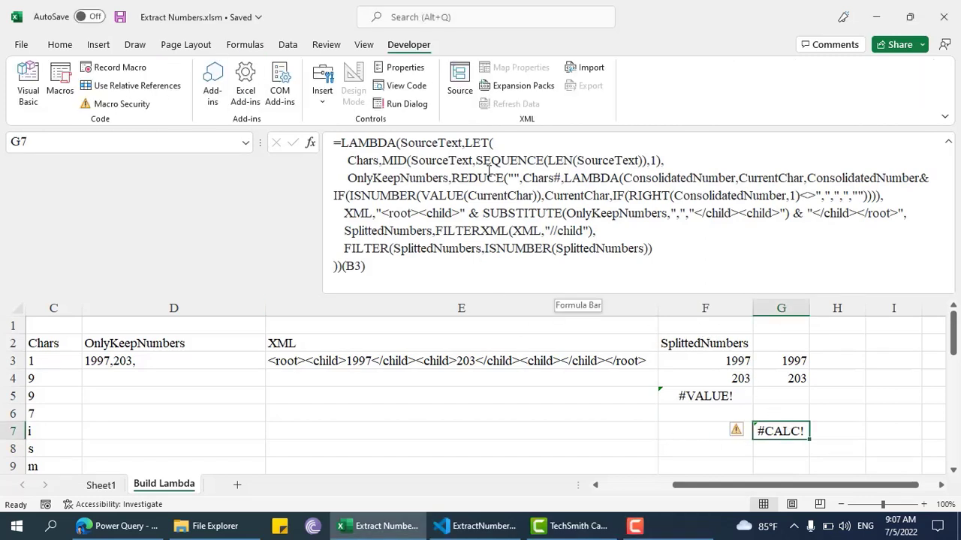
pyautogui.click(561, 178)
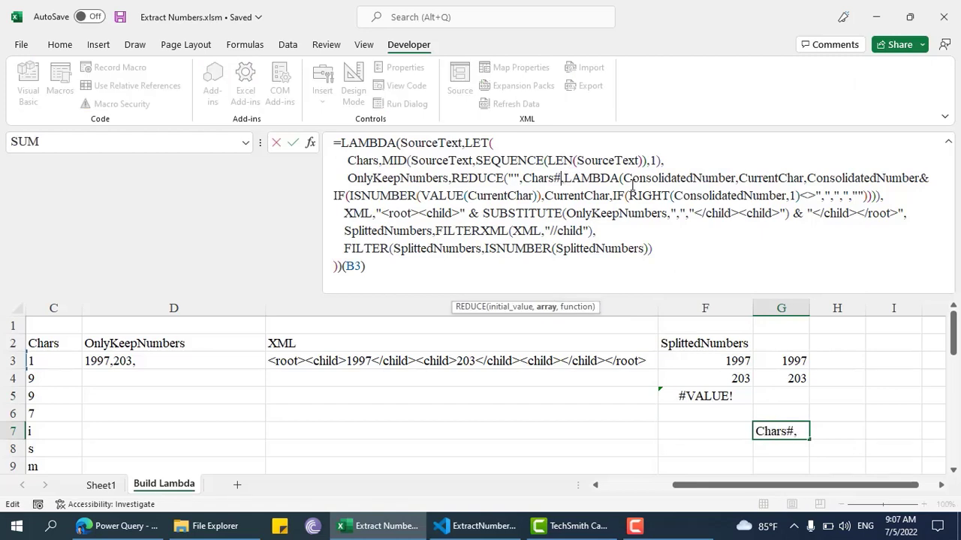
pyautogui.press('BackSpace')
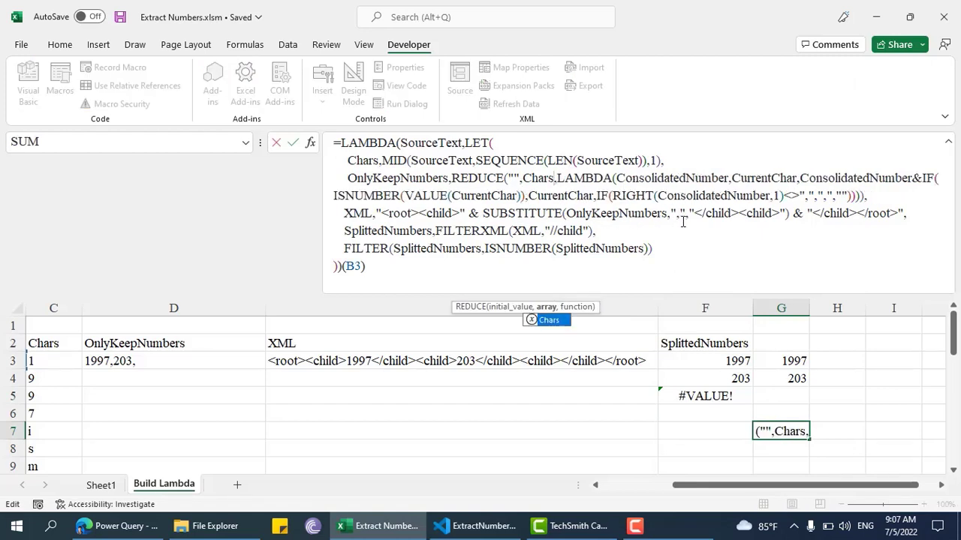
pyautogui.press('Return')
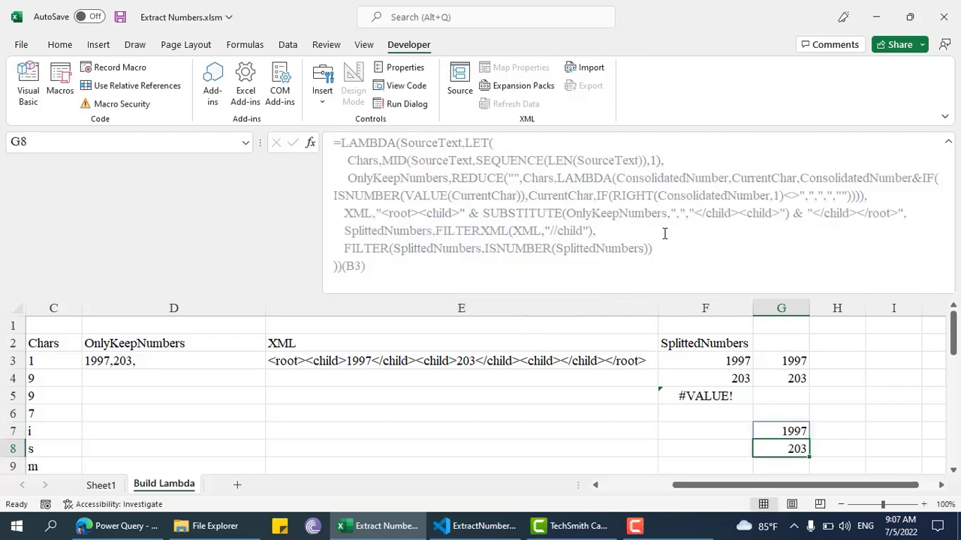
# - Wrap the final FILTER calculation in G7 in IFERROR with "" as the fallback value
pyautogui.click(782, 428)
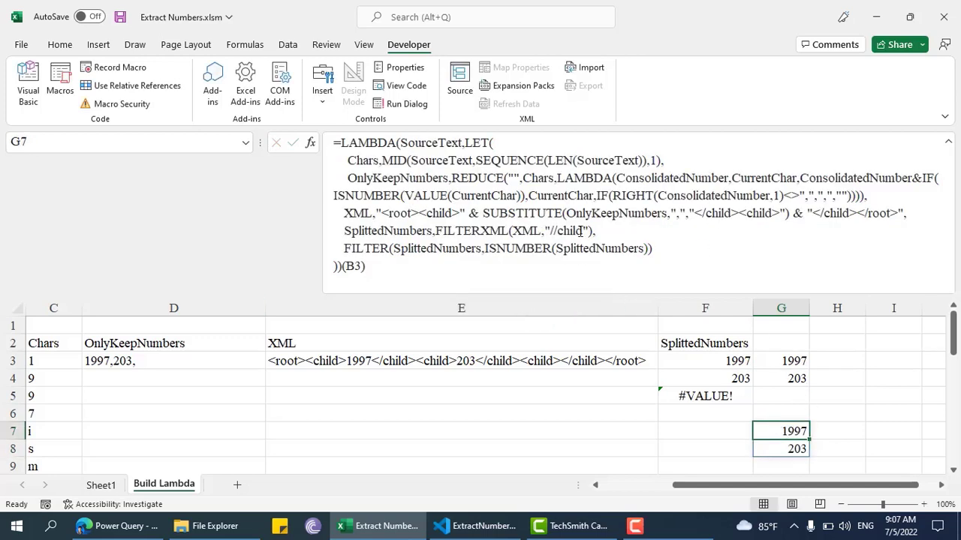
pyautogui.click(345, 248)
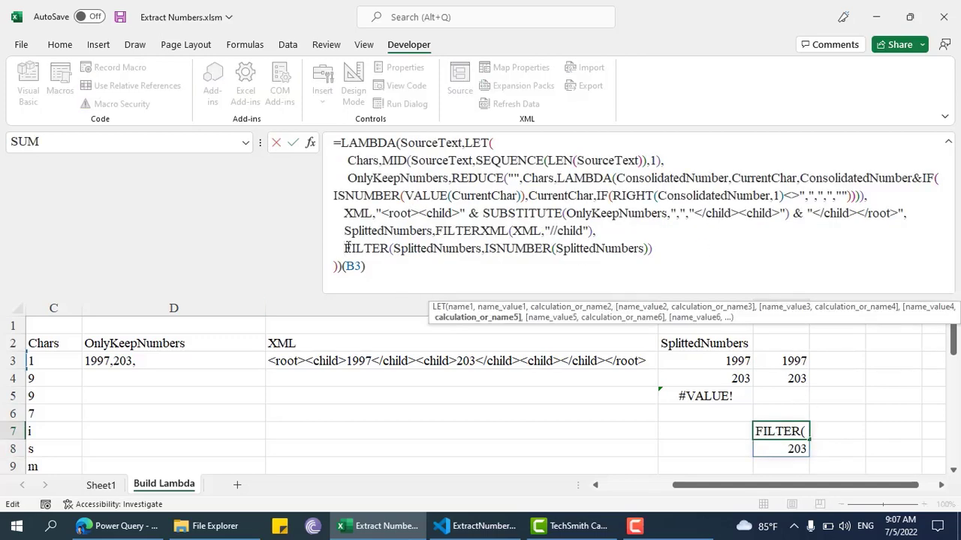
pyautogui.write('ife')
pyautogui.press('Tab')
pyautogui.press('End')
pyautogui.write(',"")')
pyautogui.press('Return')
# - Copy the LAMBDA definition from the G7 formula without its closing (B3) call, leaving the cell unedited
pyautogui.click(794, 430)
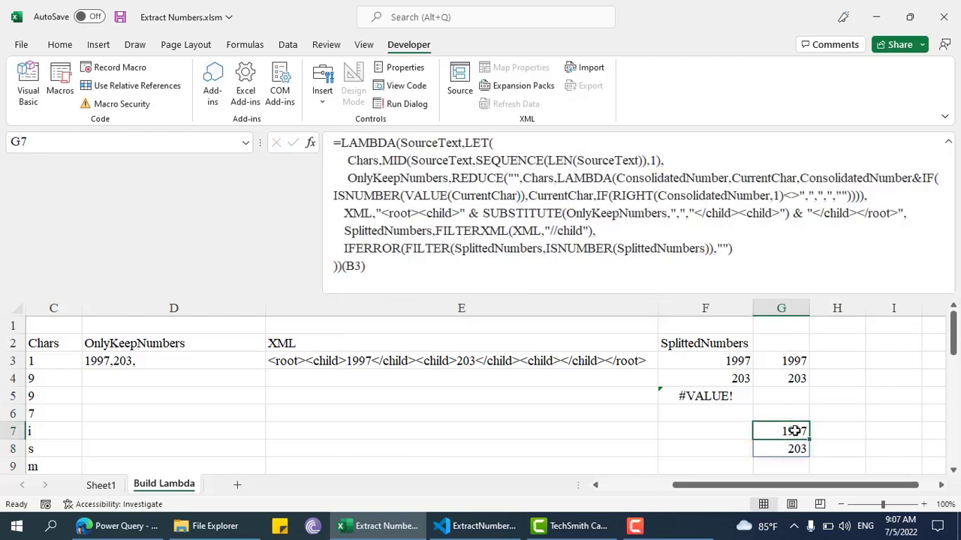
pyautogui.moveTo(342, 267); pyautogui.dragTo(328, 142)
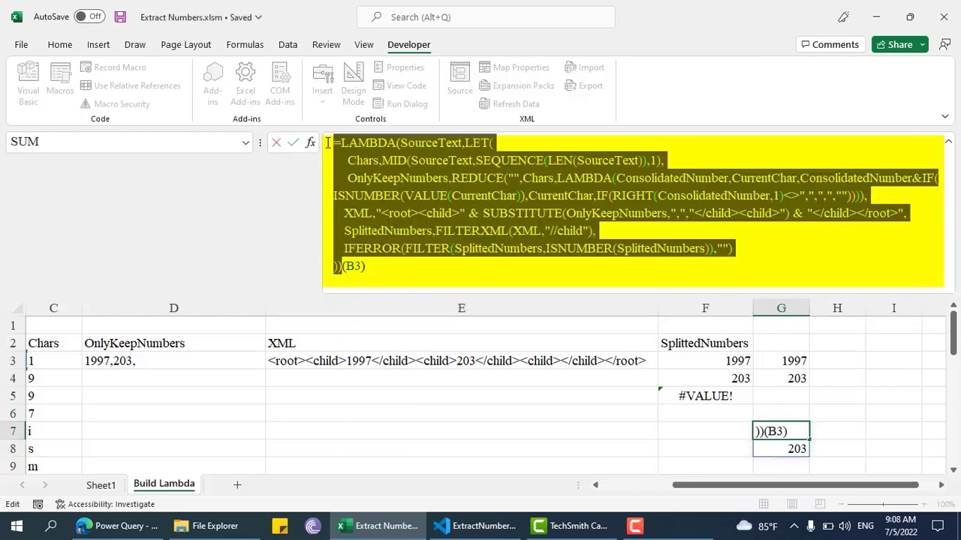
pyautogui.press('Escape')
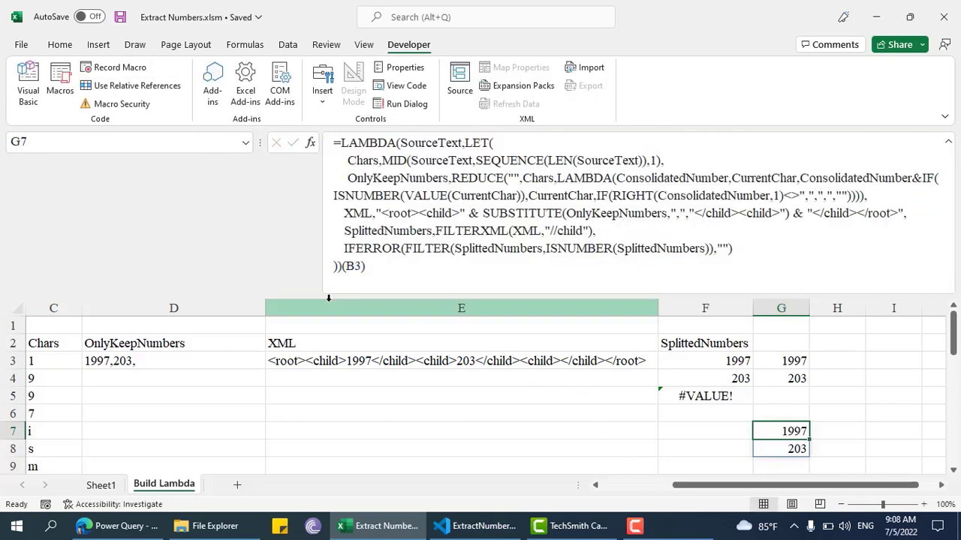
# - Define a workbook-scoped name NEWEXTRACTNUMBERS that refers to the copied LAMBDA definition
pyautogui.hotkey('ctrl', 'F3')
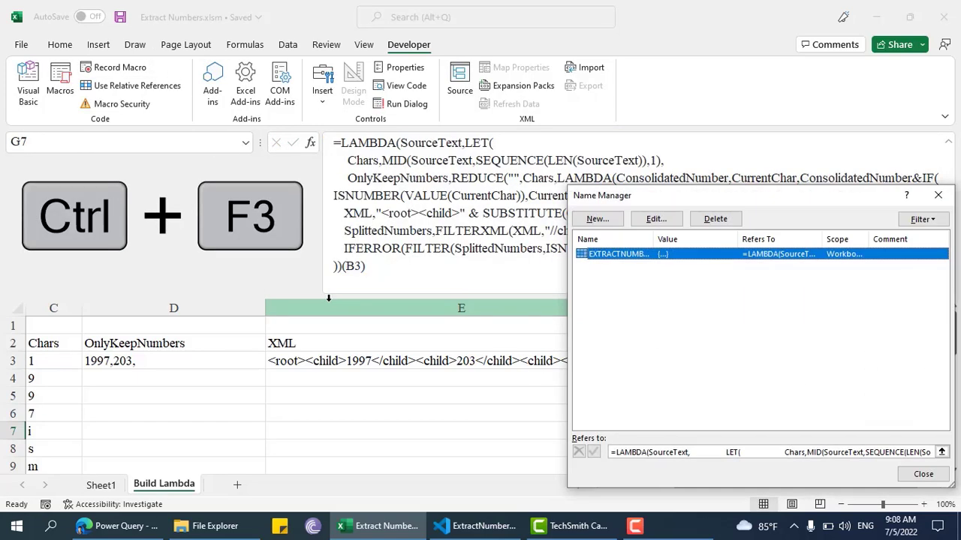
pyautogui.write('NEWEXTRACTNUMBERS')
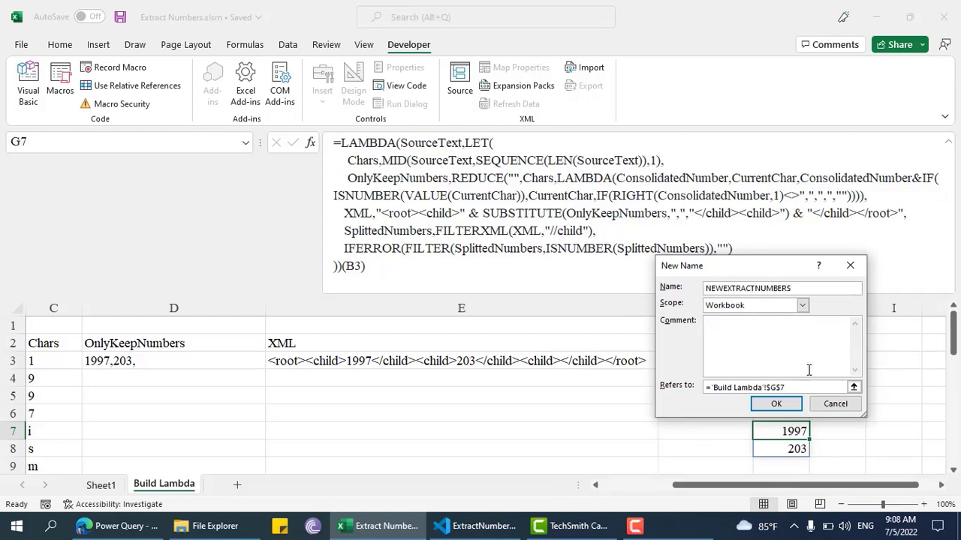
pyautogui.click(773, 388)
pyautogui.hotkey('ctrl', 'v')
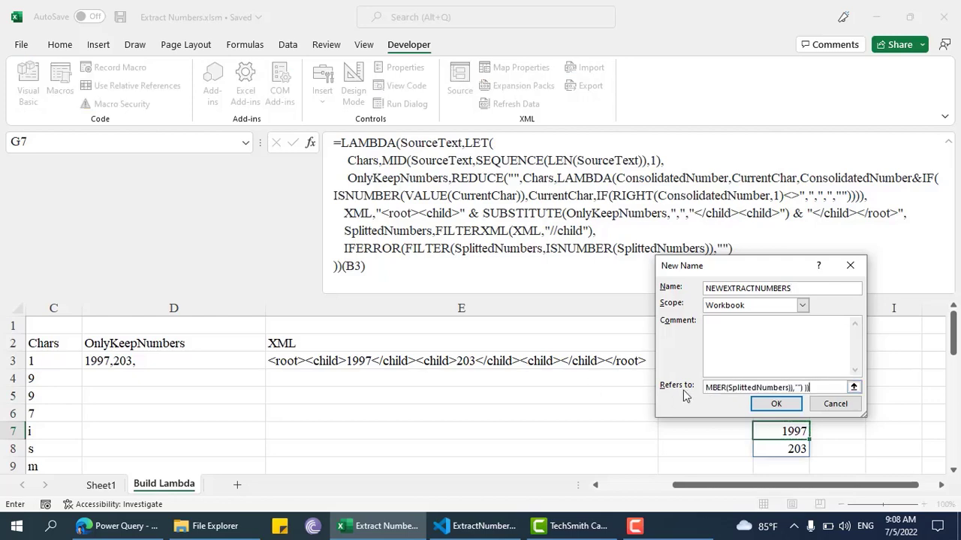
pyautogui.click(775, 403)
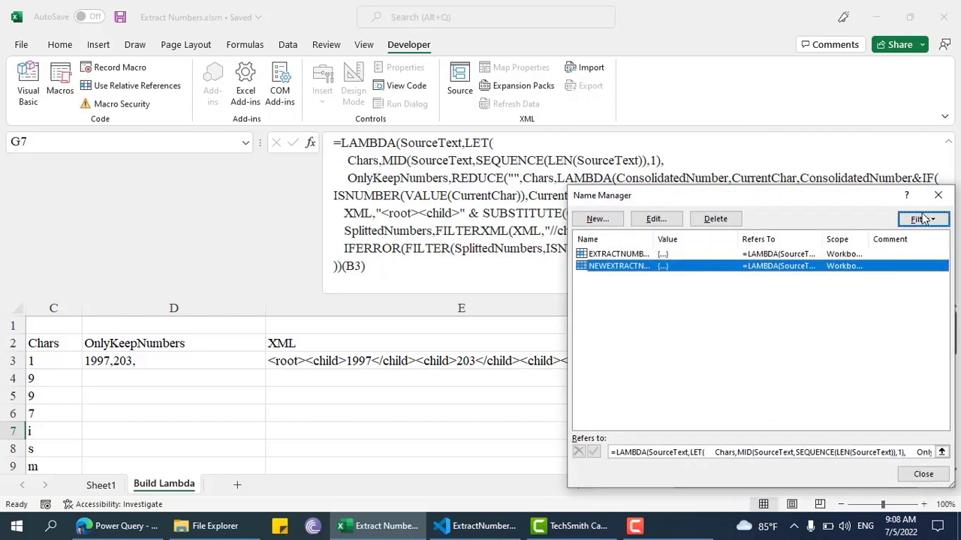
pyautogui.press('Escape')
# - Enter =NEWEXTRACTNUMBERS(B3) in H7 to test the named function
pyautogui.write('=')
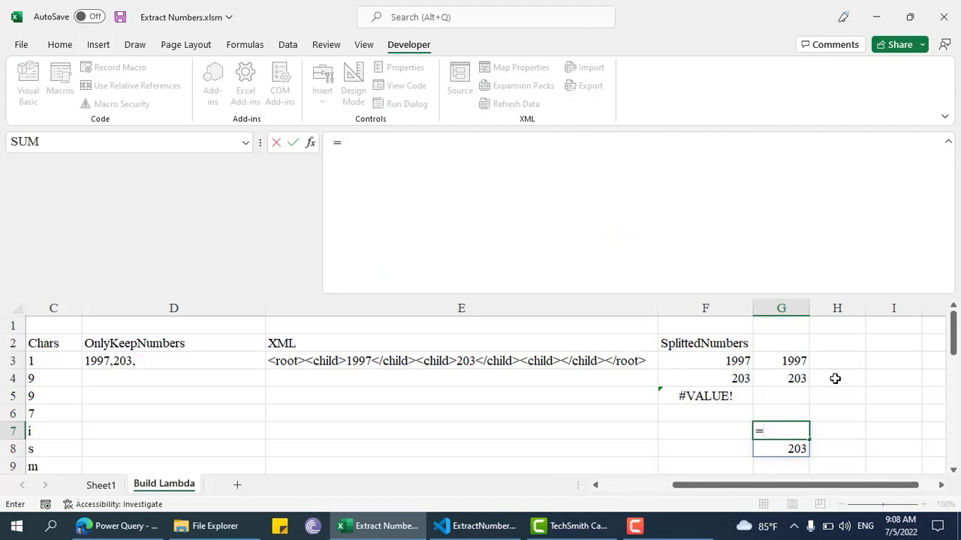
pyautogui.press('Escape')
pyautogui.click(857, 425)
pyautogui.write('=')
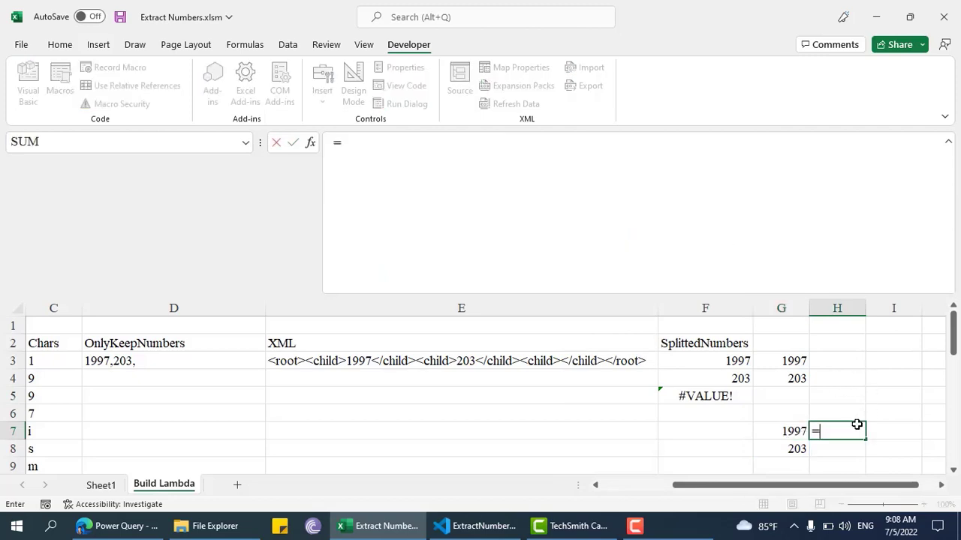
pyautogui.write('NEWE')
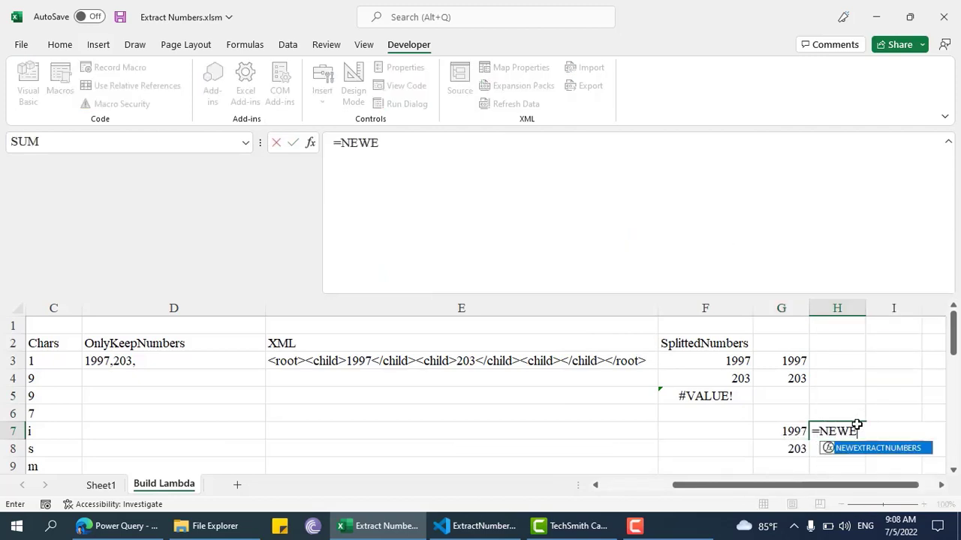
pyautogui.press('Tab')
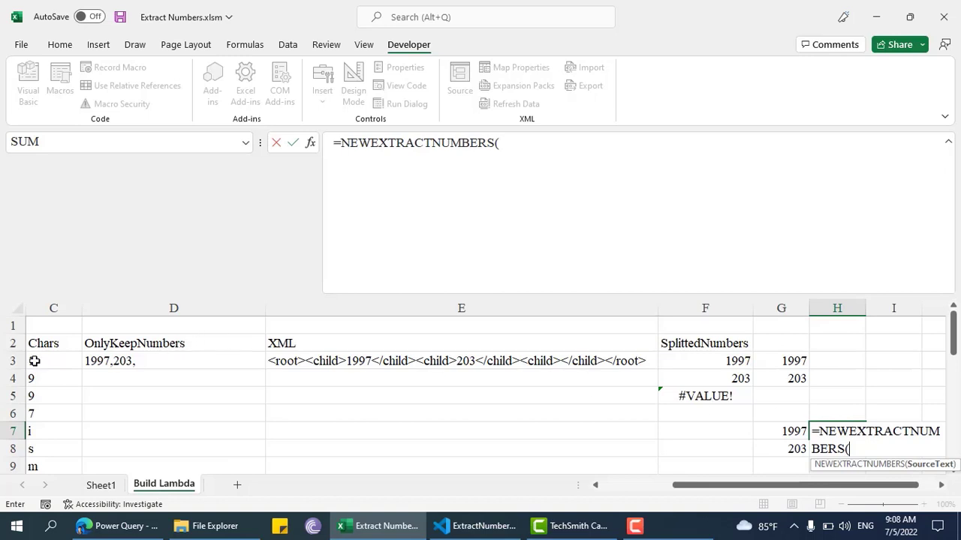
pyautogui.write('B3')
pyautogui.press('Return')
pyautogui.click(835, 426)
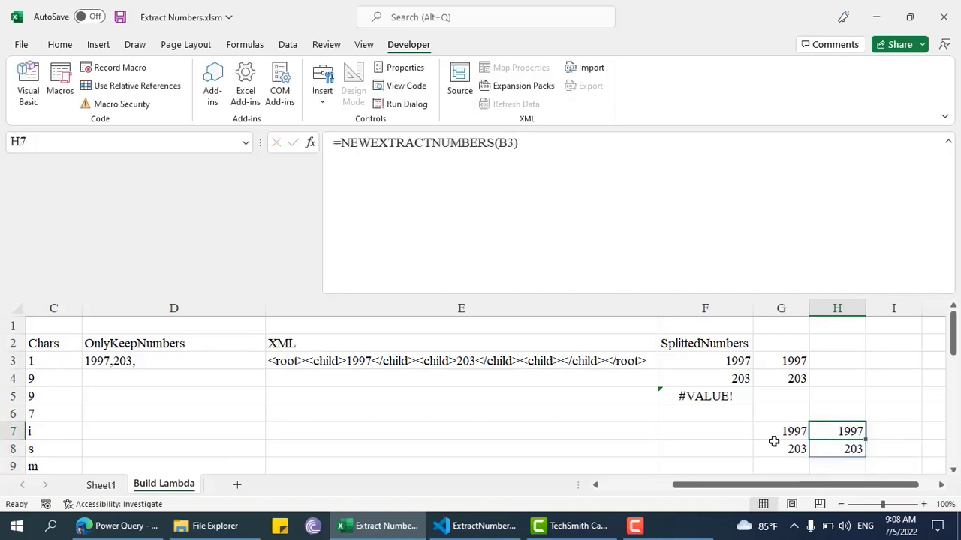